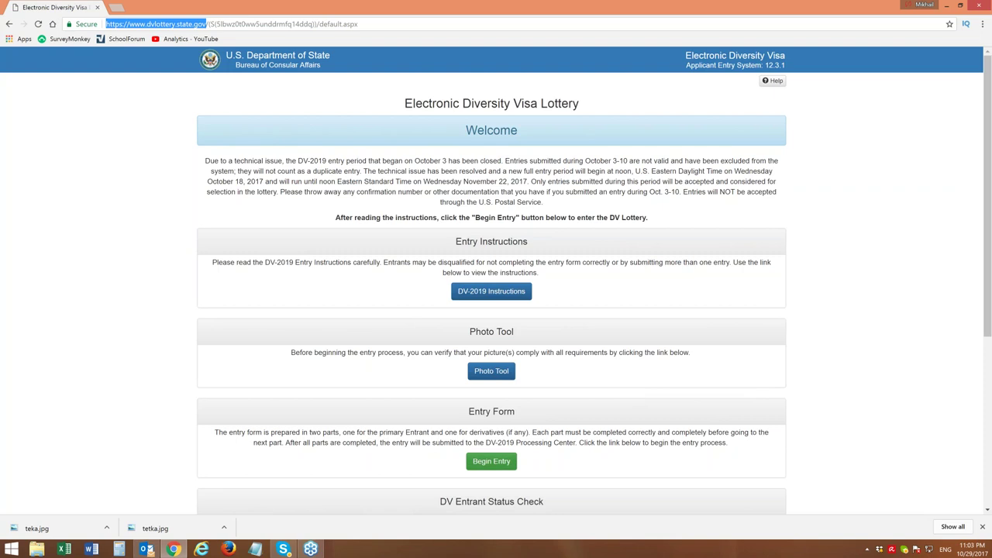
Begin a new DV-2019 entry and submit the pictured authentication code to reach Part One
left_click(492, 463)
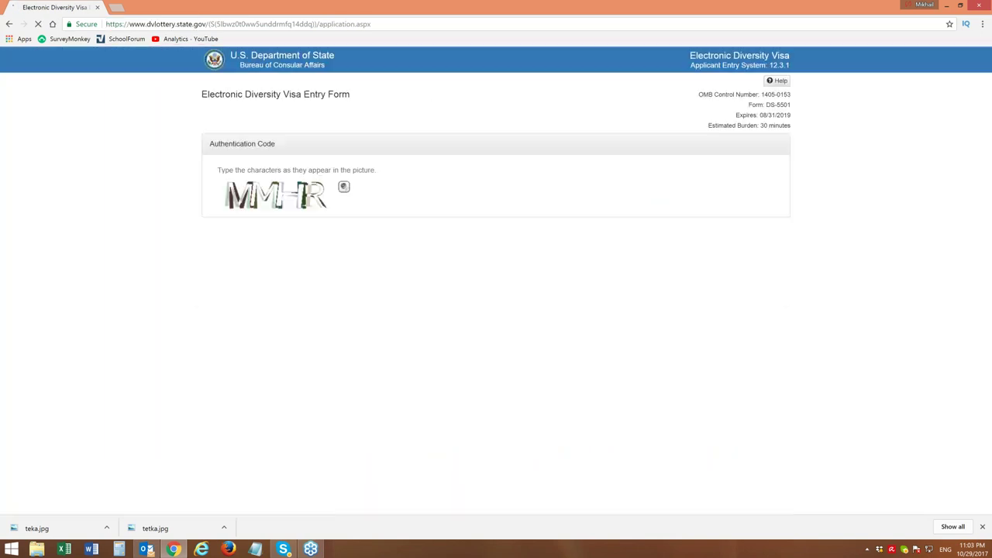
left_click(291, 223)
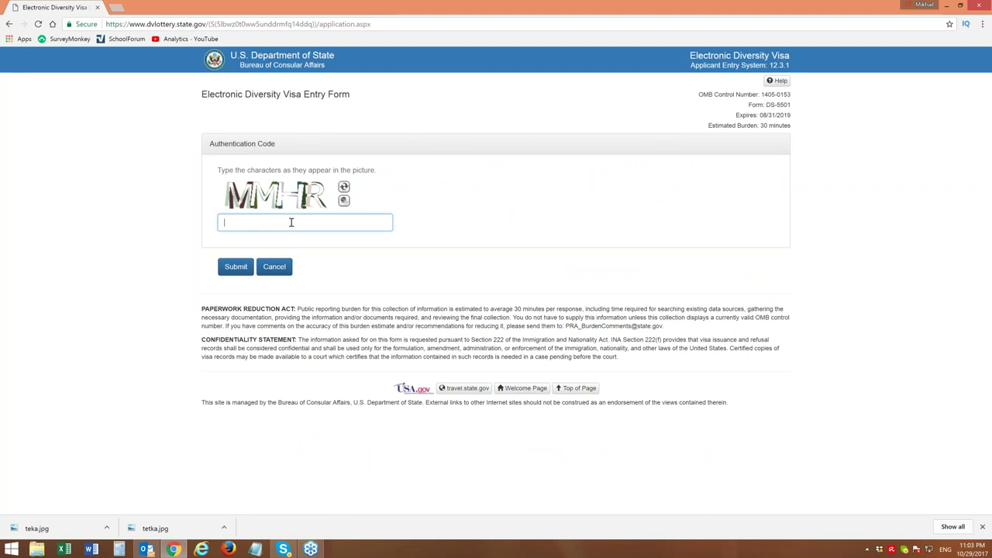
type("MMHR")
left_click(236, 268)
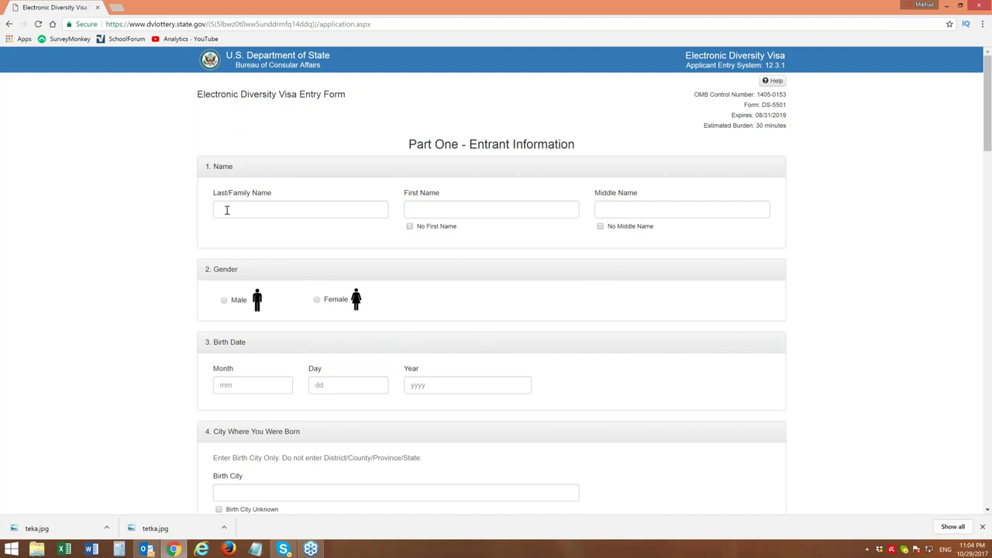
left_click(226, 210)
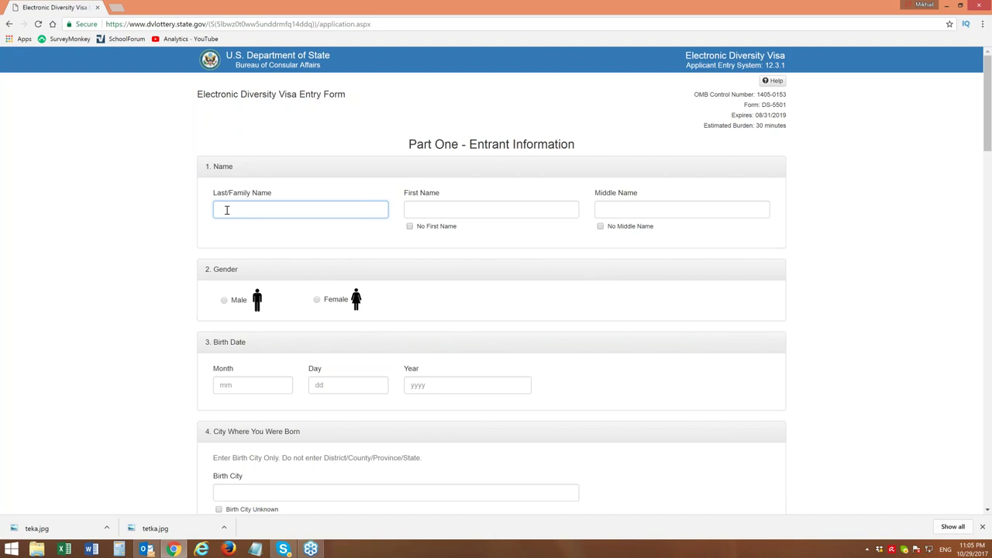
Enter the entrant's surname in Last/Family Name, leaving No First Name unticked
left_click(254, 211)
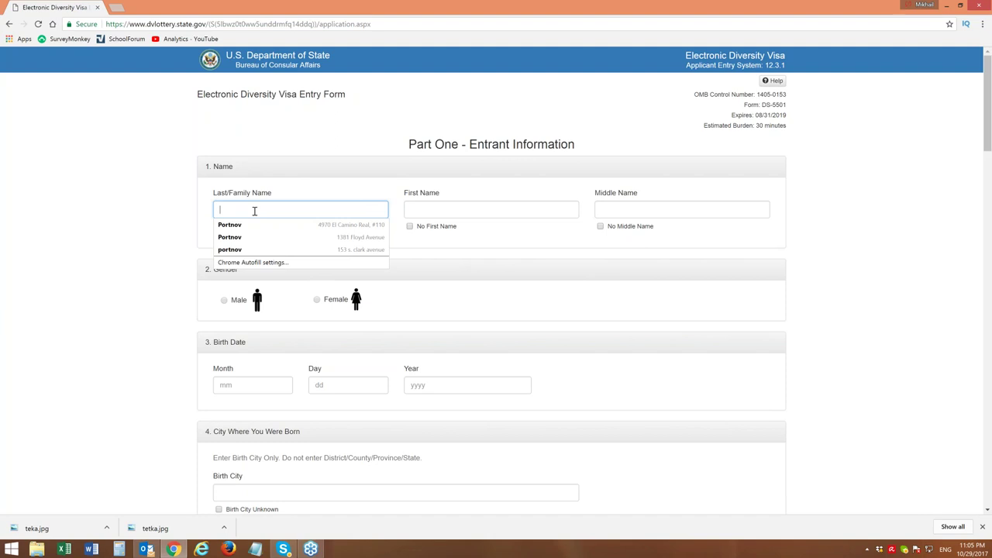
left_click(290, 148)
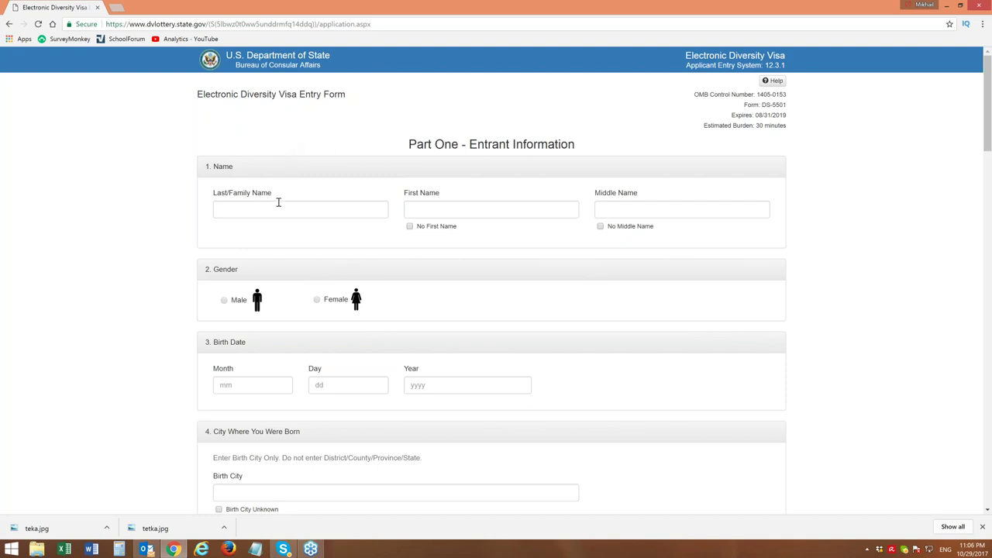
left_click(346, 209)
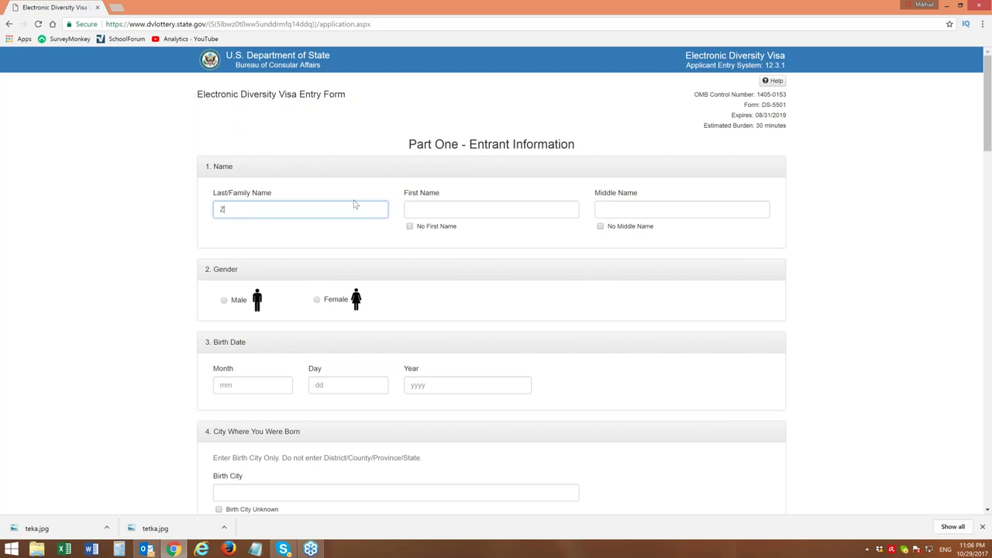
left_click(411, 231)
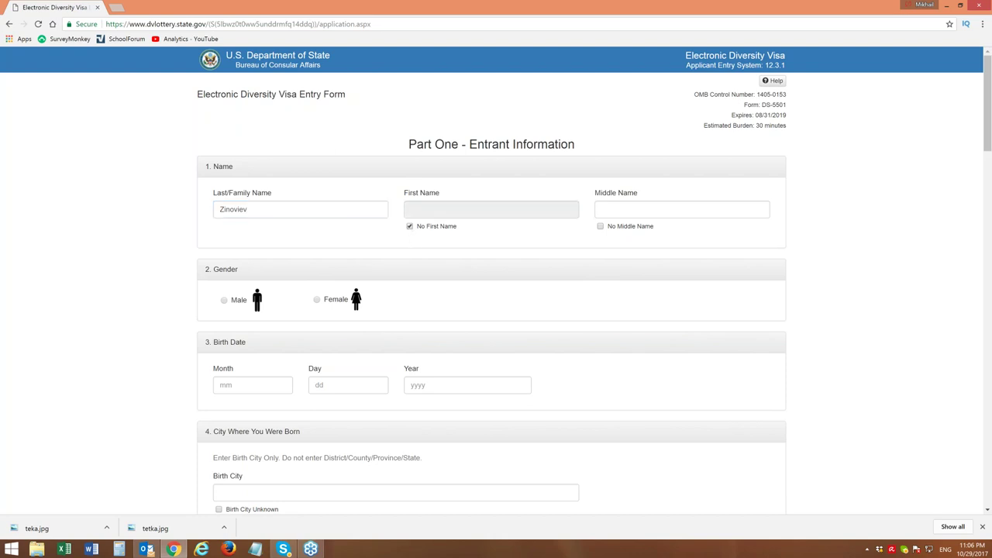
left_click(410, 230)
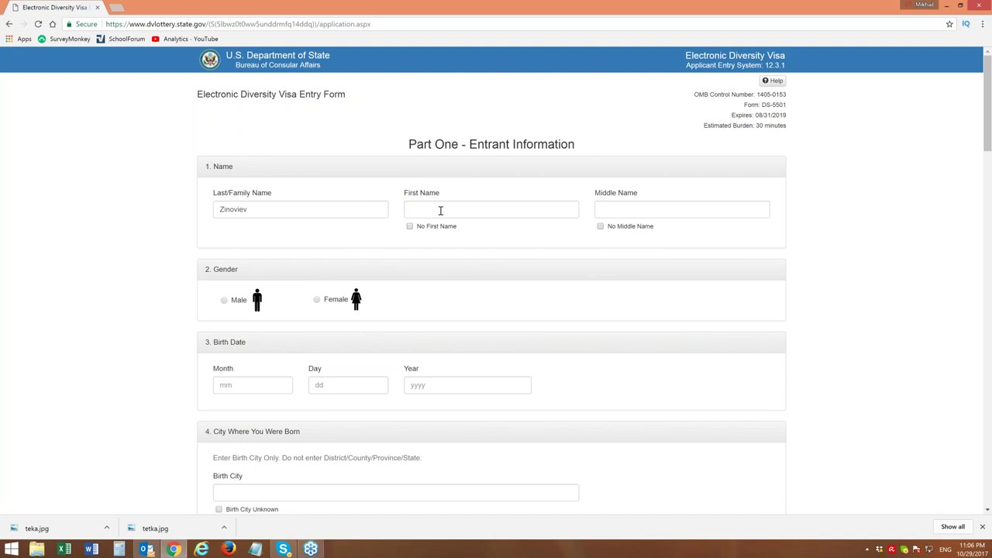
left_click(440, 210)
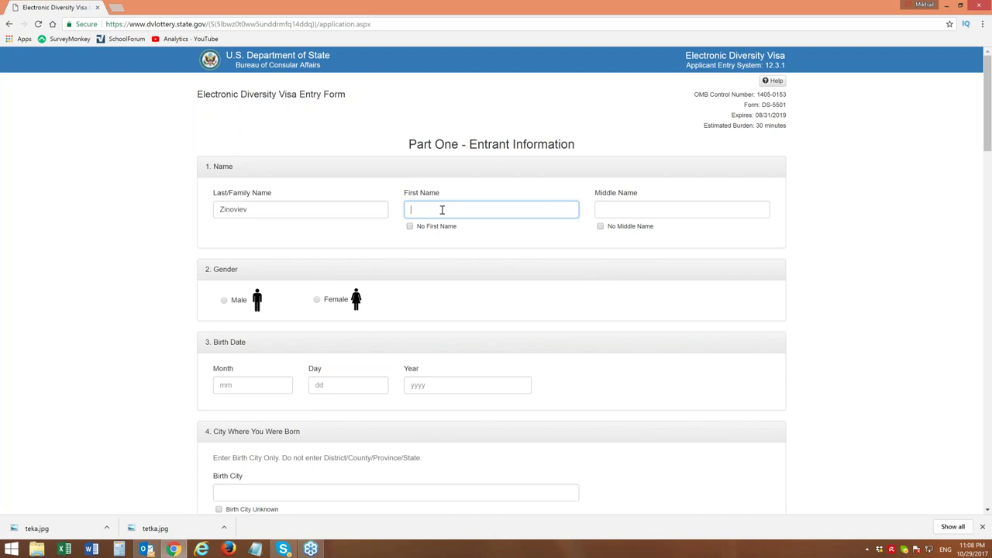
Enter the entrant's given name in the First Name field
type("van")
Mark that the entrant has no middle name and set the gender to Male
left_click(600, 226)
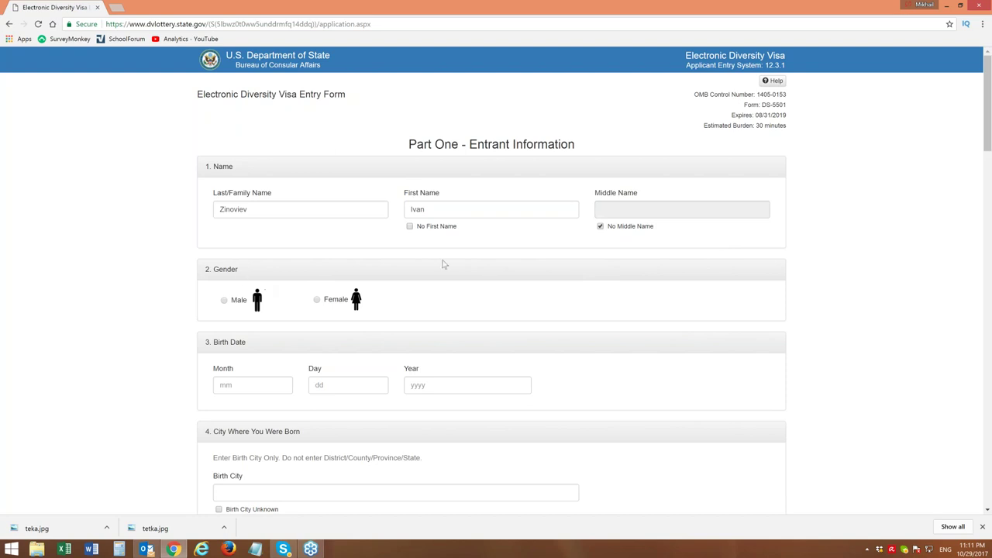
left_click(223, 302)
left_click(759, 6)
left_click(272, 393)
type("04")
key("Tab")
type("27")
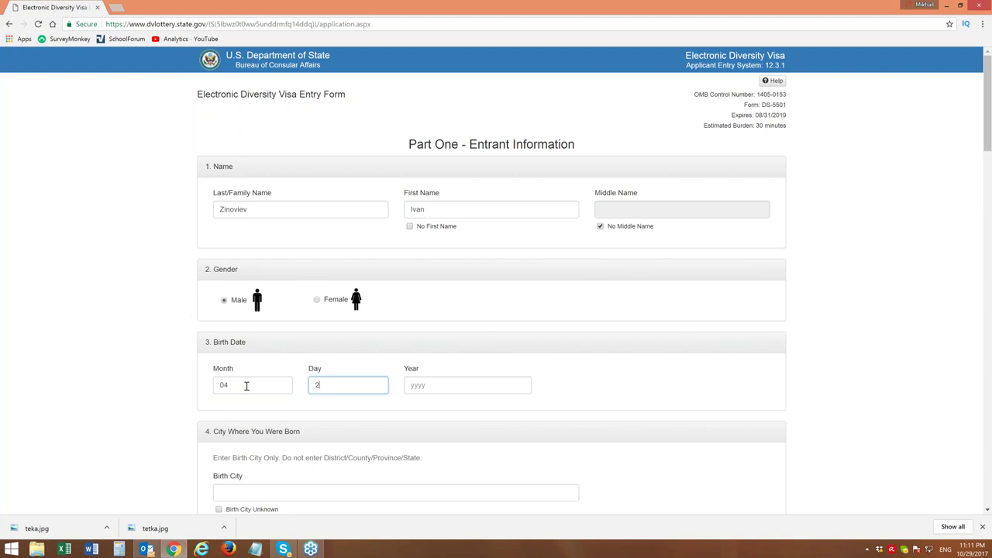
key("Tab")
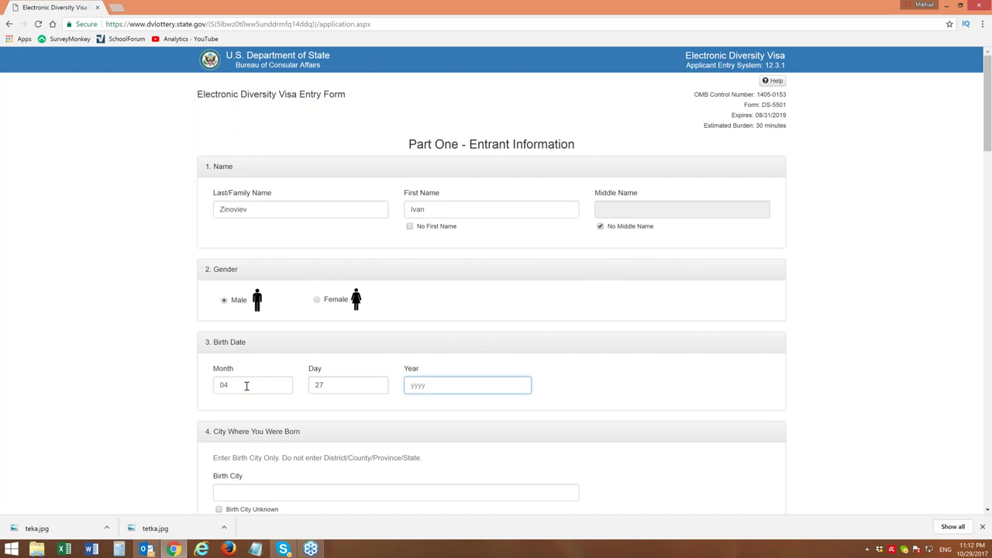
type("1970")
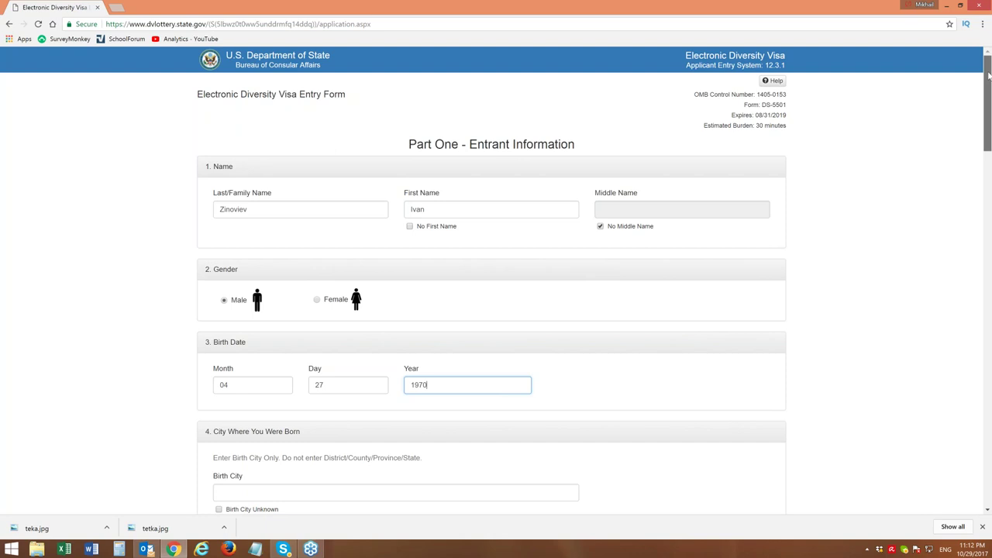
left_click_drag(988, 75, 989, 86)
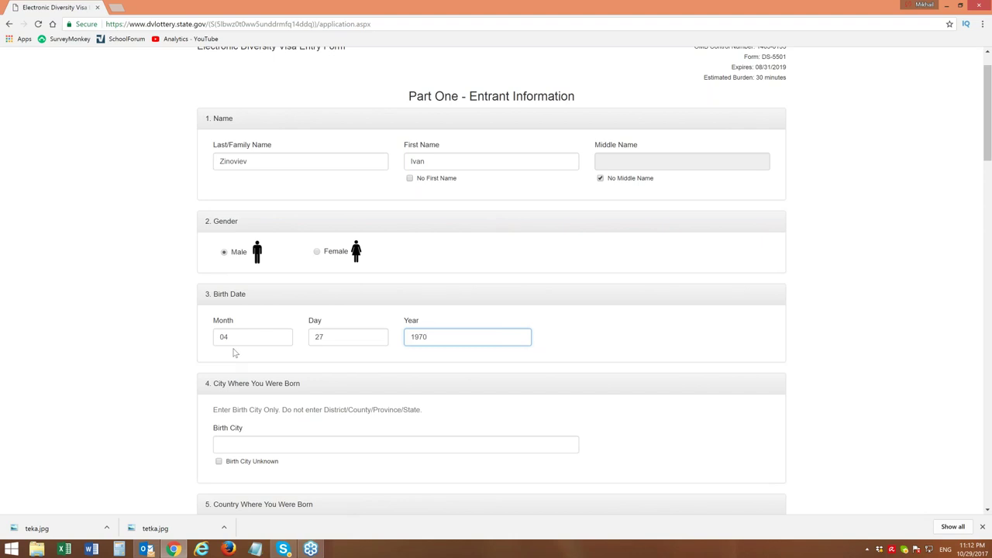
left_click_drag(988, 87, 987, 130)
left_click(985, 16)
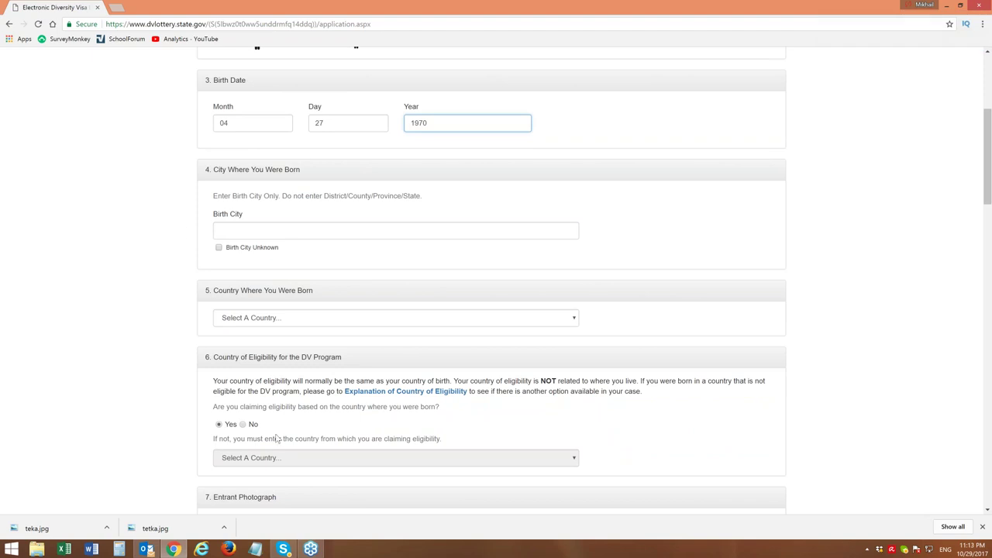
right_click(145, 550)
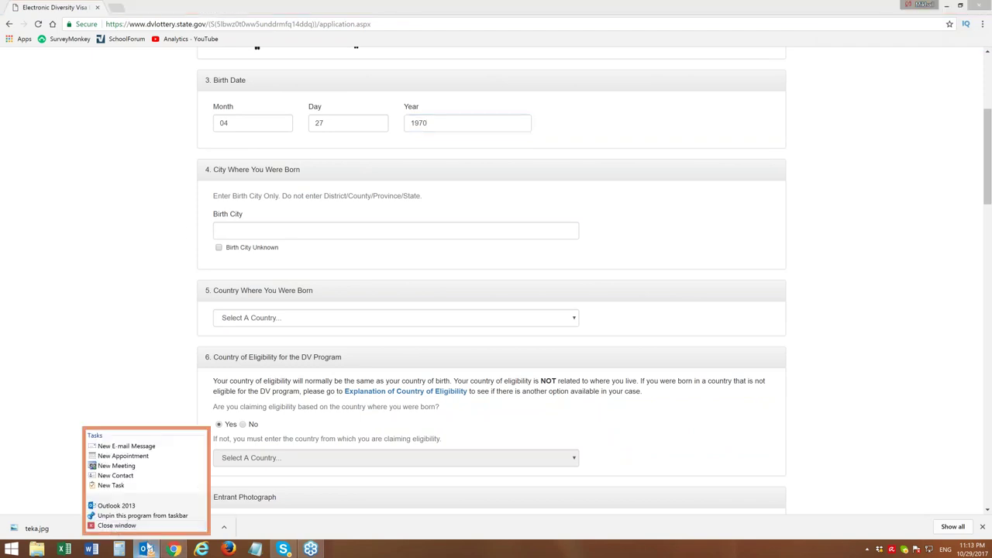
left_click(113, 525)
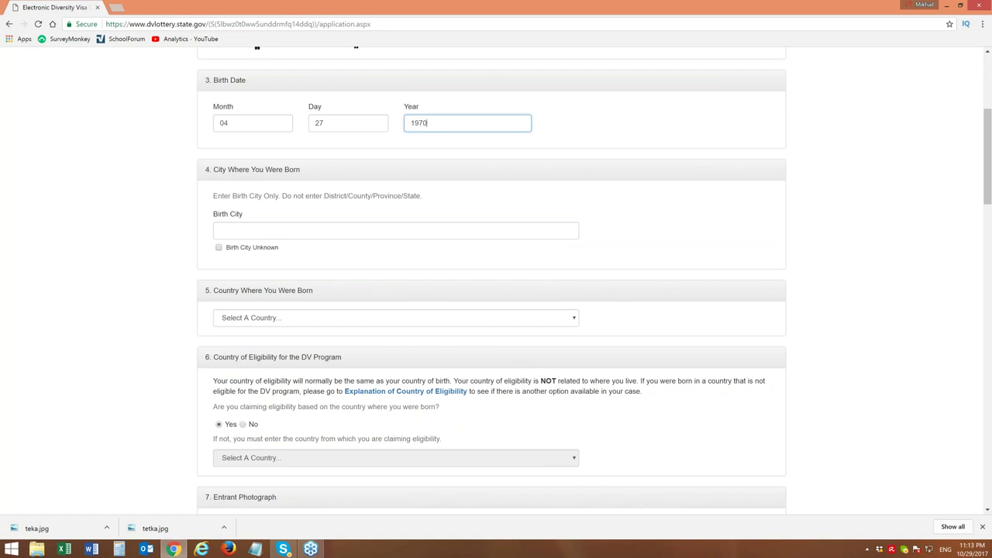
left_click(258, 231)
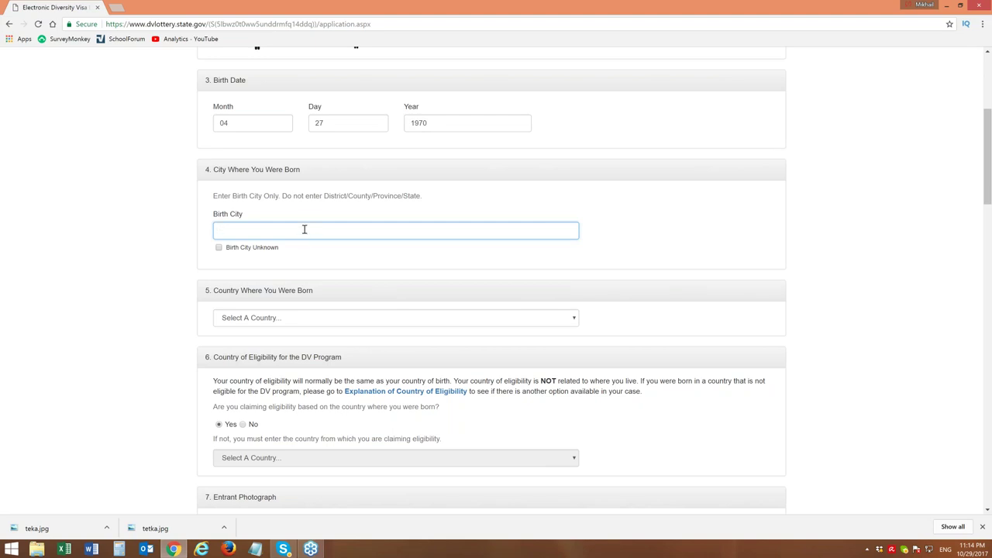
type("Komarovo")
left_click_drag(283, 196, 424, 207)
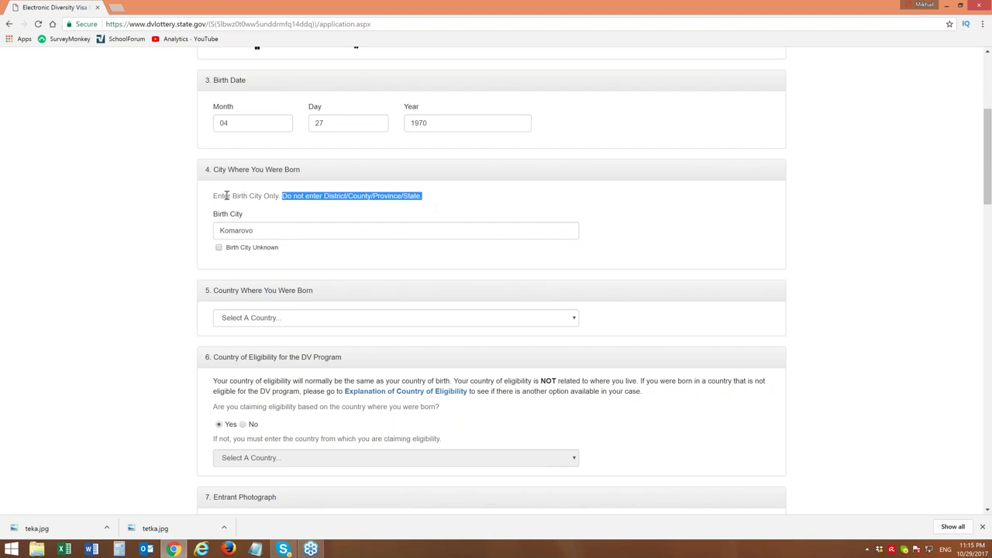
left_click_drag(215, 196, 283, 196)
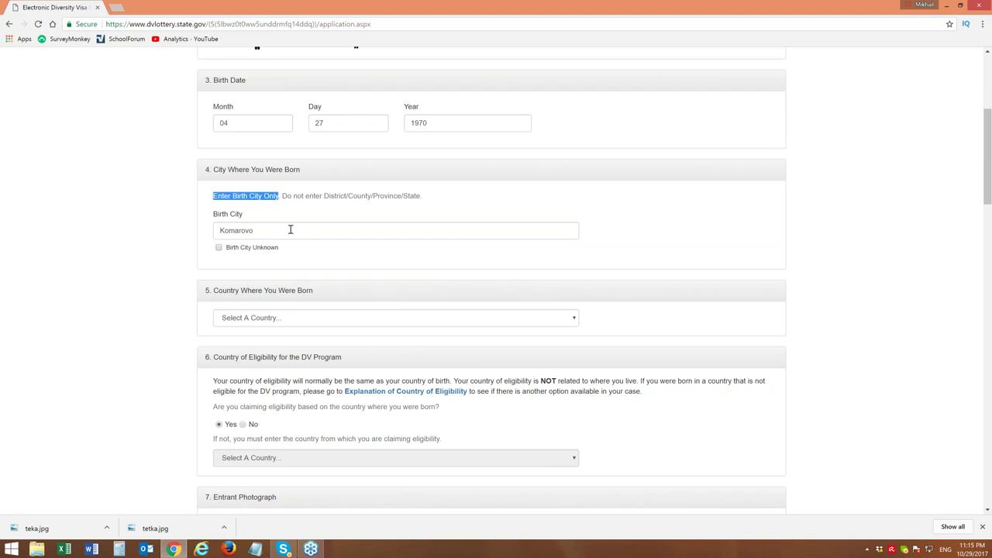
left_click(292, 227)
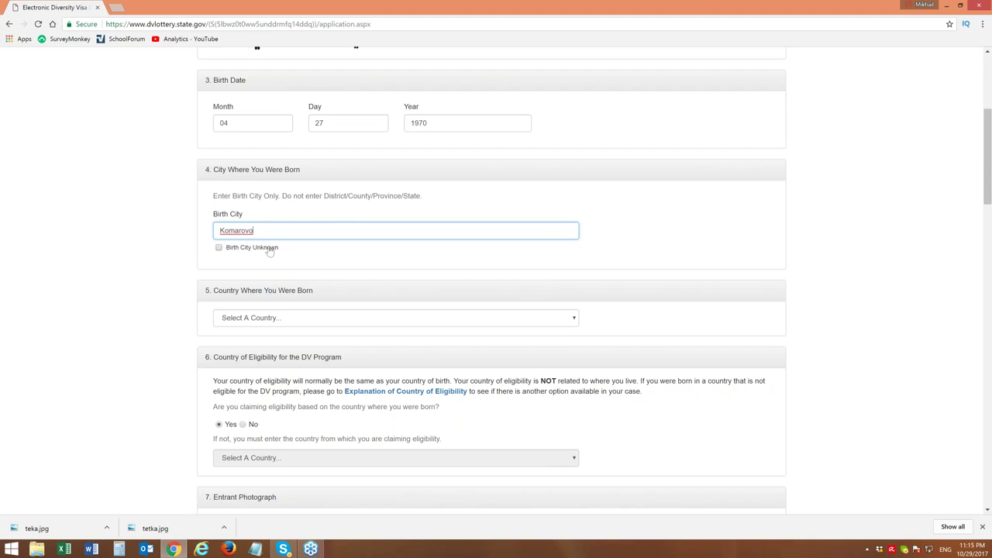
left_click_drag(279, 248, 227, 254)
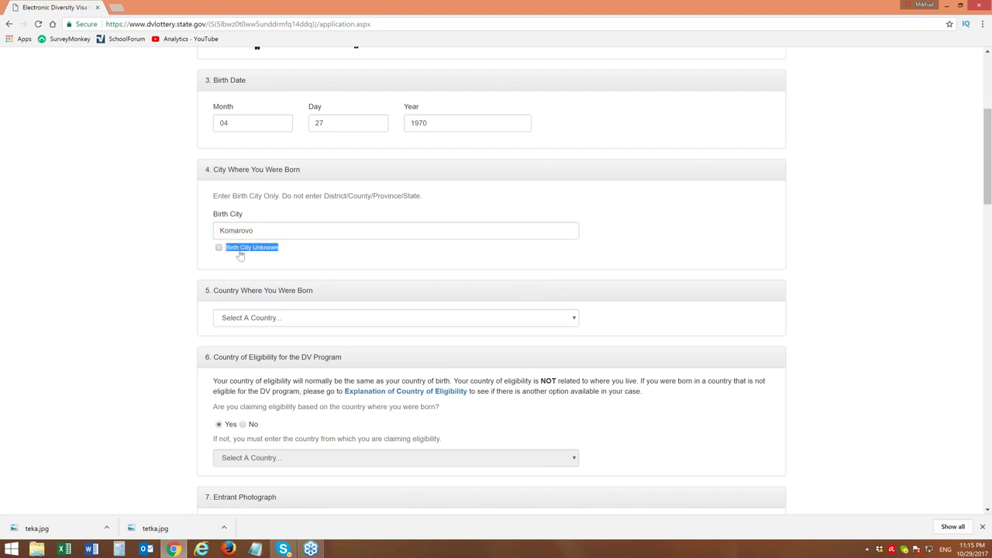
left_click(291, 232)
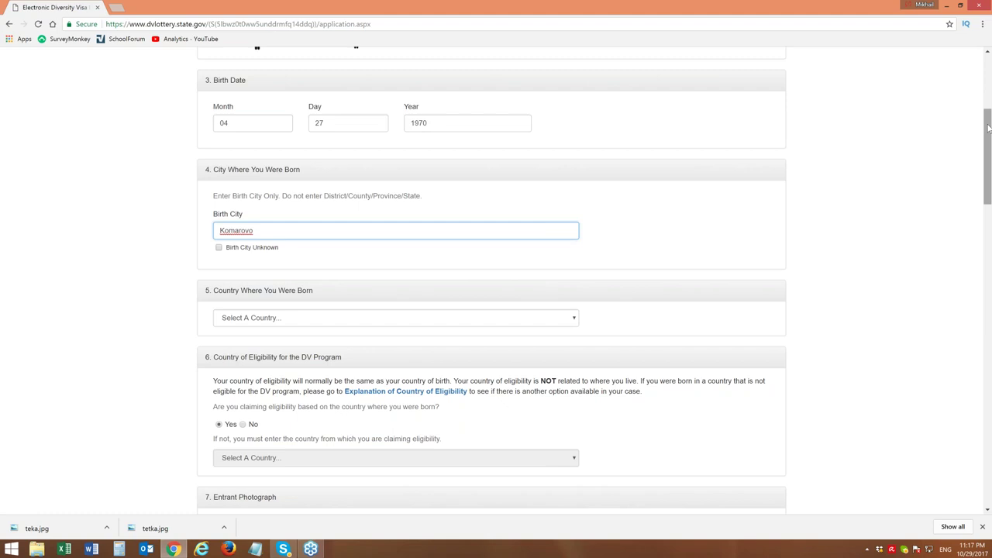
left_click_drag(989, 128, 989, 156)
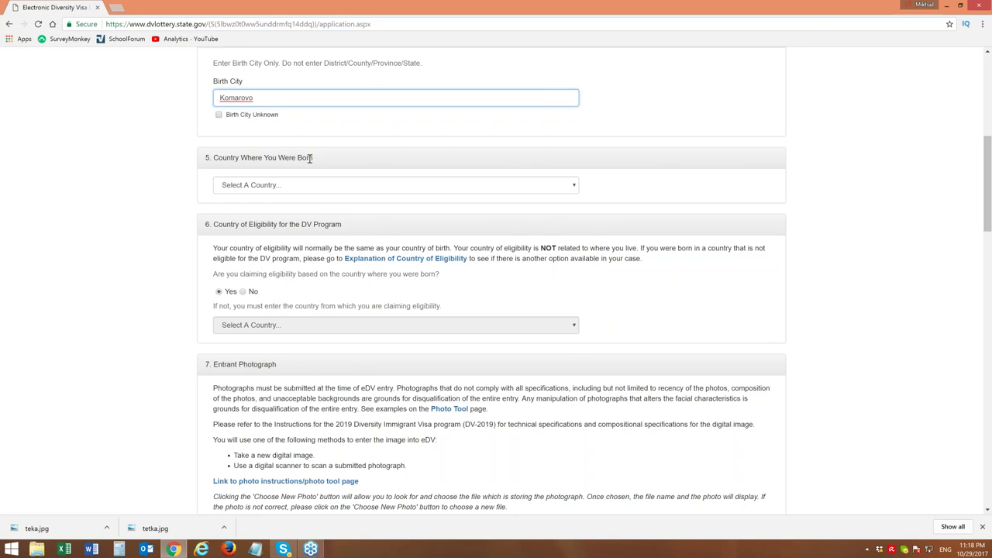
Open the 'Country Where You Were Born' dropdown list
left_click(578, 187)
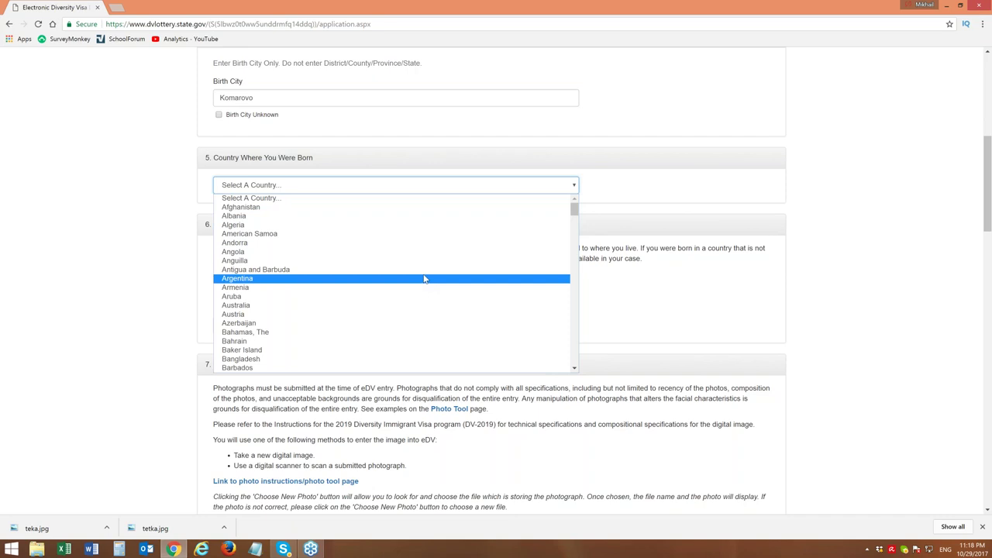
Scroll the country list and pick Russia as the country of birth
key("Up")
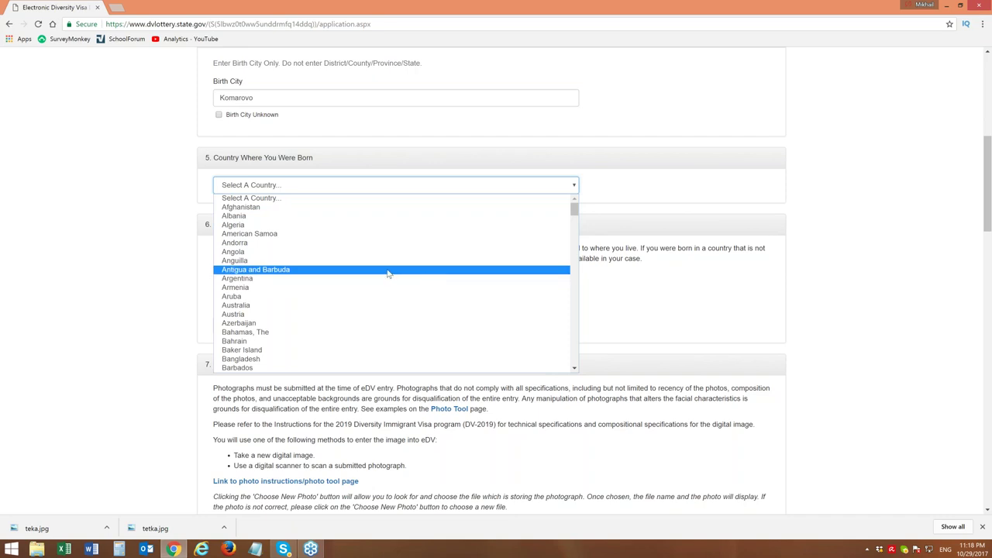
left_click_drag(574, 209, 597, 314)
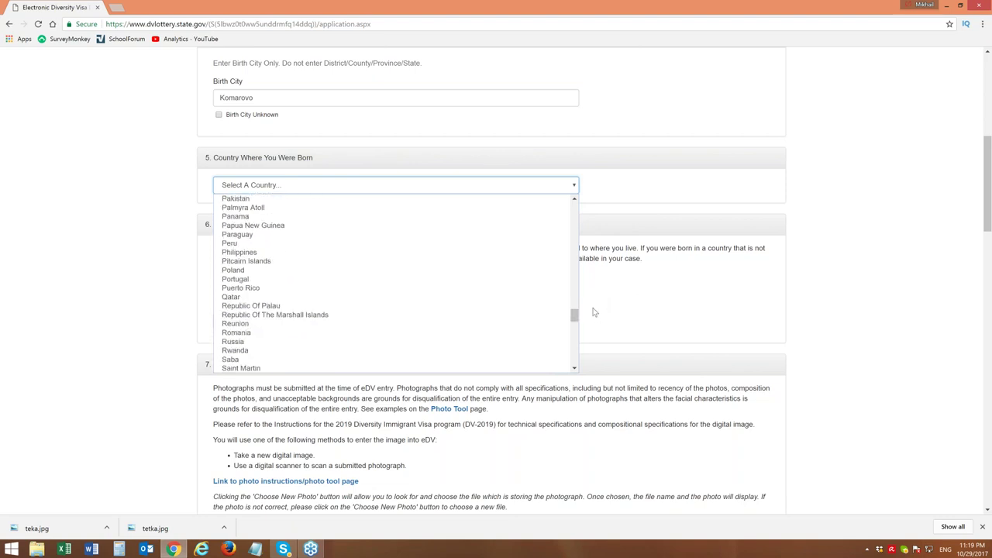
left_click(248, 342)
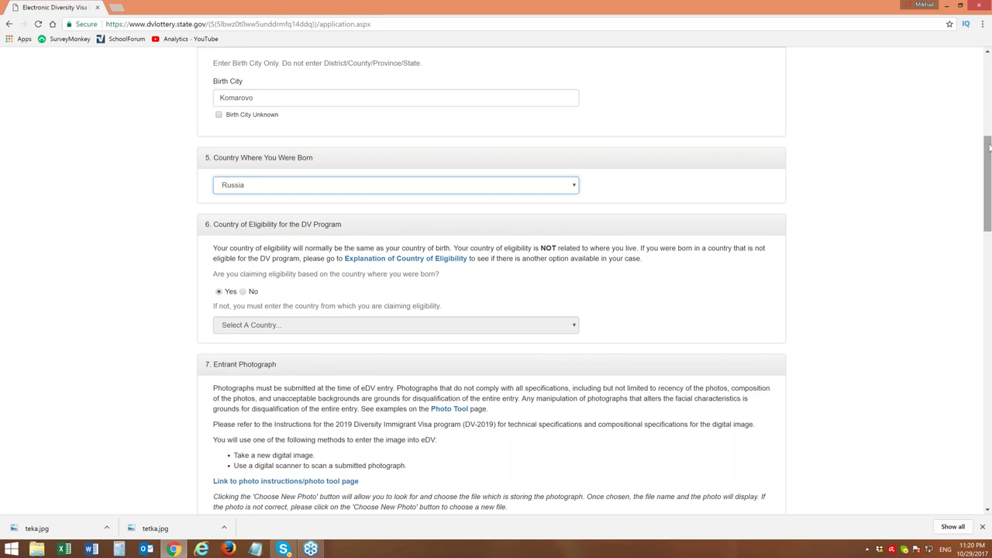
Scroll the form and highlight the heading about DV program eligibility
left_click_drag(989, 147, 986, 165)
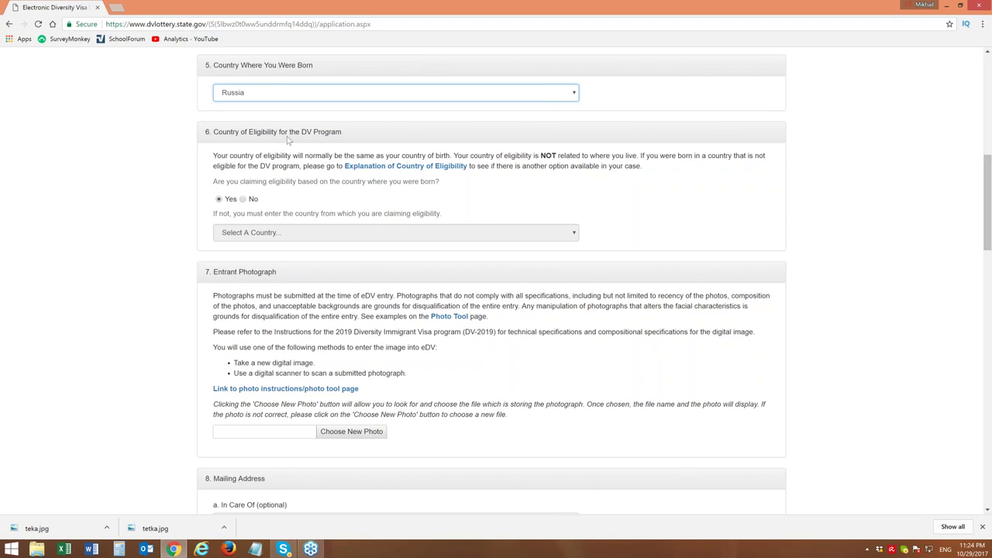
left_click_drag(248, 131, 343, 131)
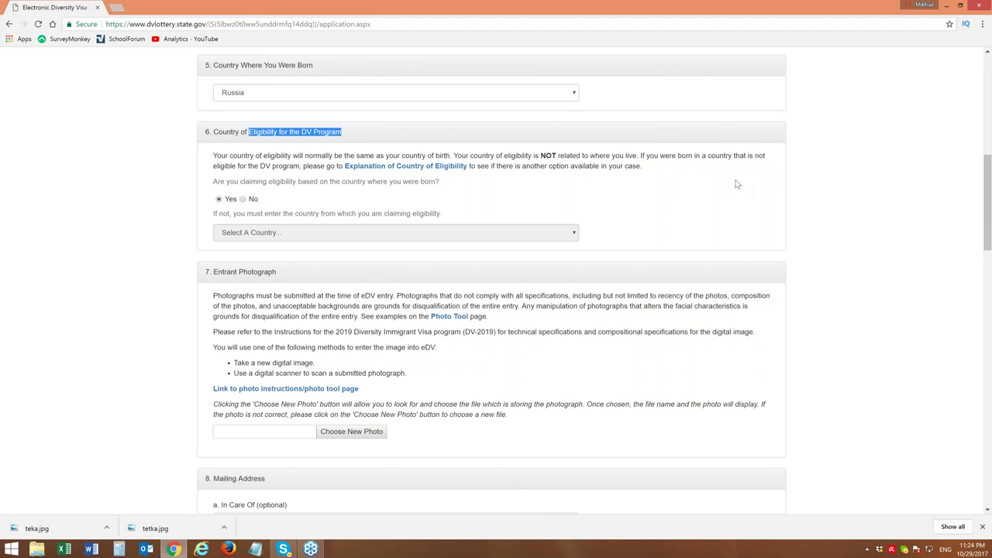
Highlight the note about ineligible birth countries under Country of Eligibility
left_click_drag(641, 156, 237, 167)
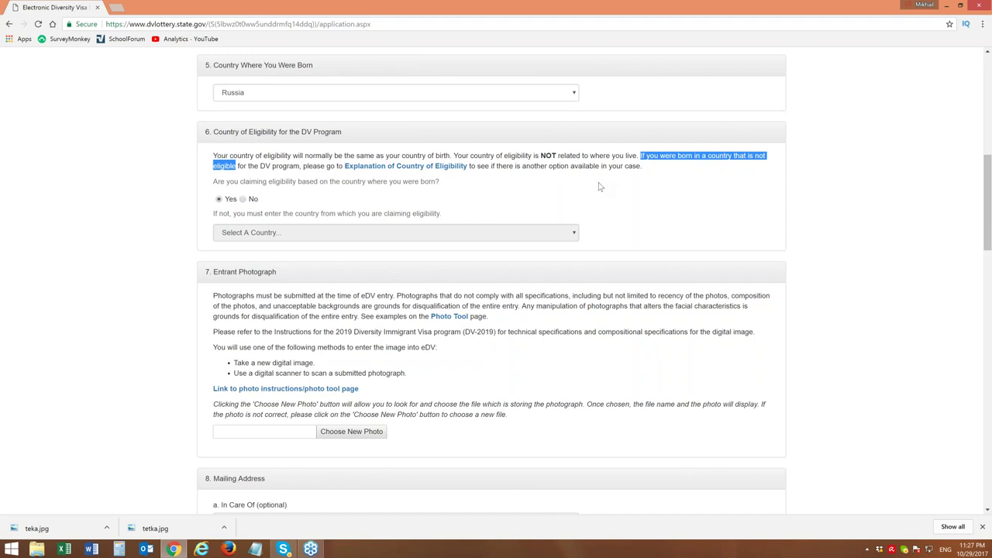
left_click(513, 160)
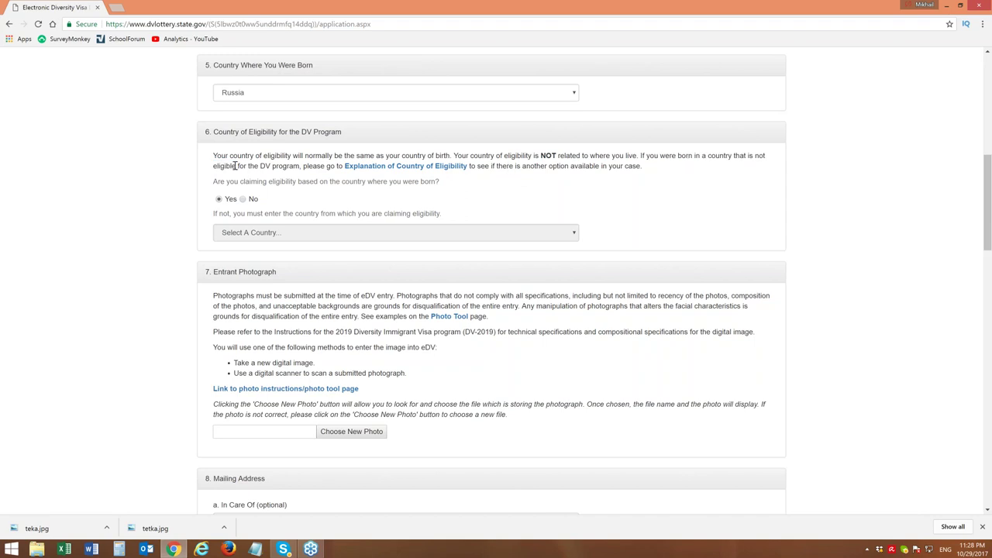
left_click_drag(215, 155, 316, 157)
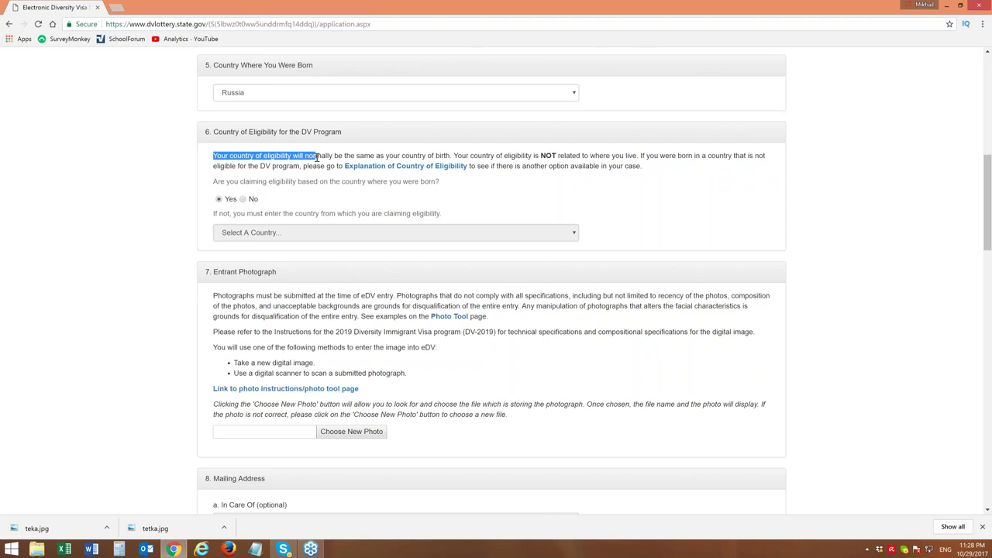
left_click_drag(317, 157, 451, 155)
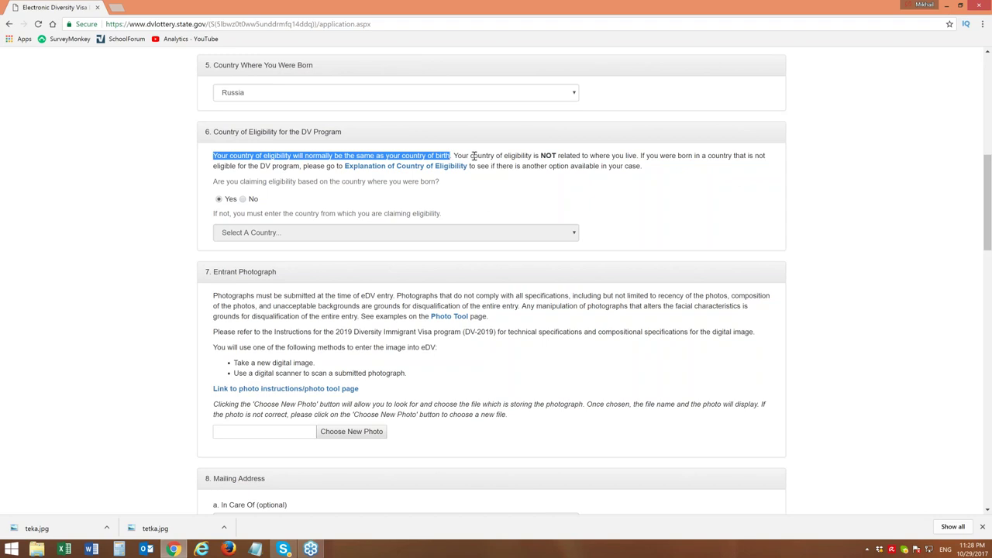
left_click_drag(534, 156, 585, 157)
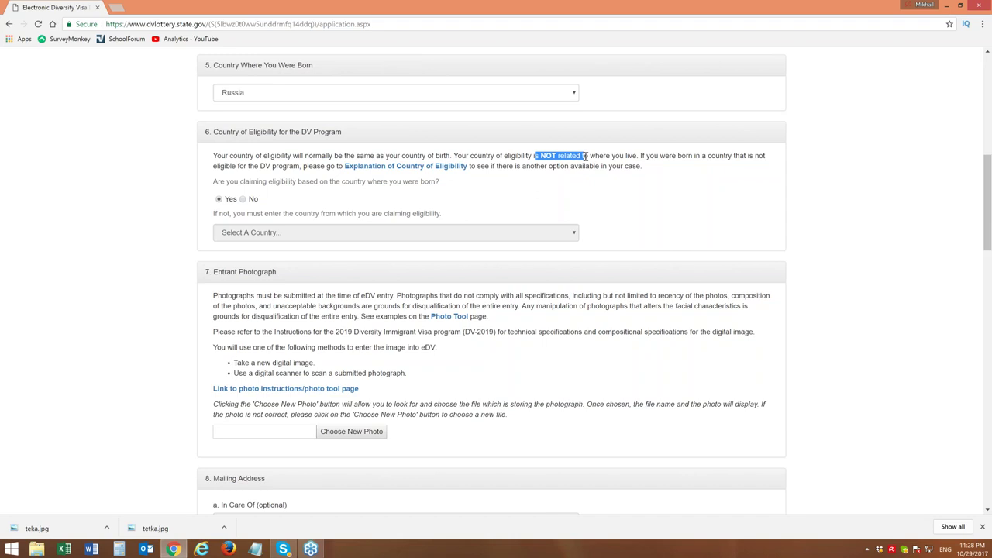
left_click_drag(585, 157, 583, 156)
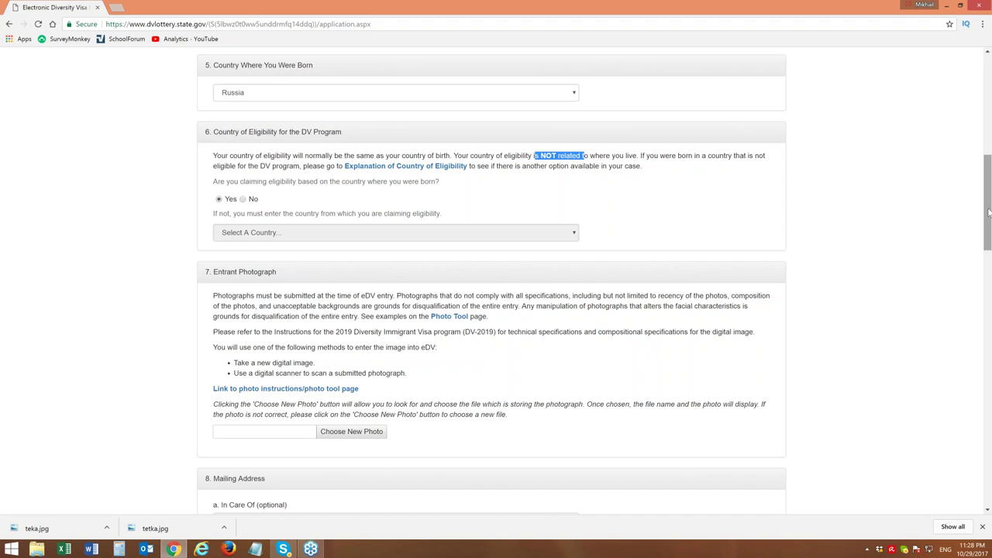
scroll(990, 212, "up", 2)
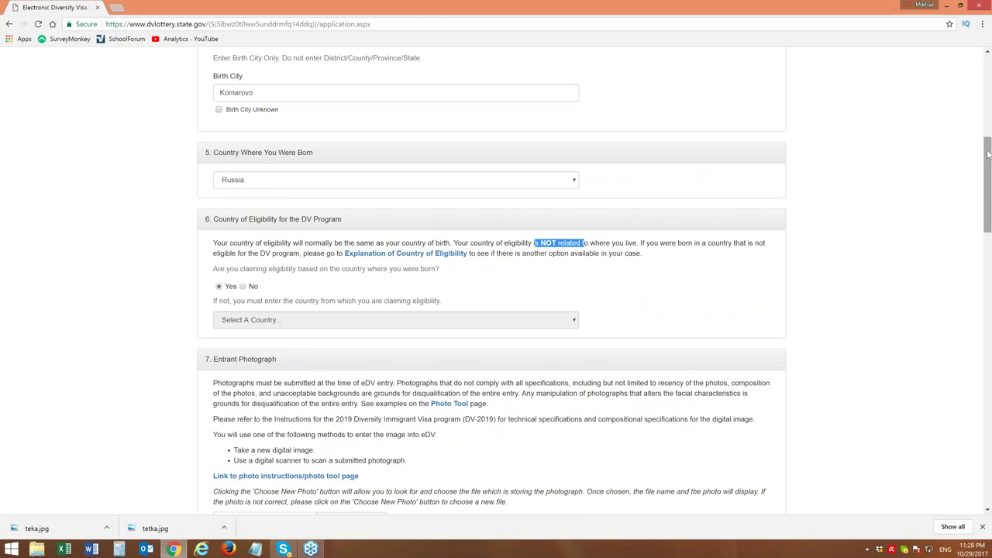
left_click_drag(989, 161, 990, 168)
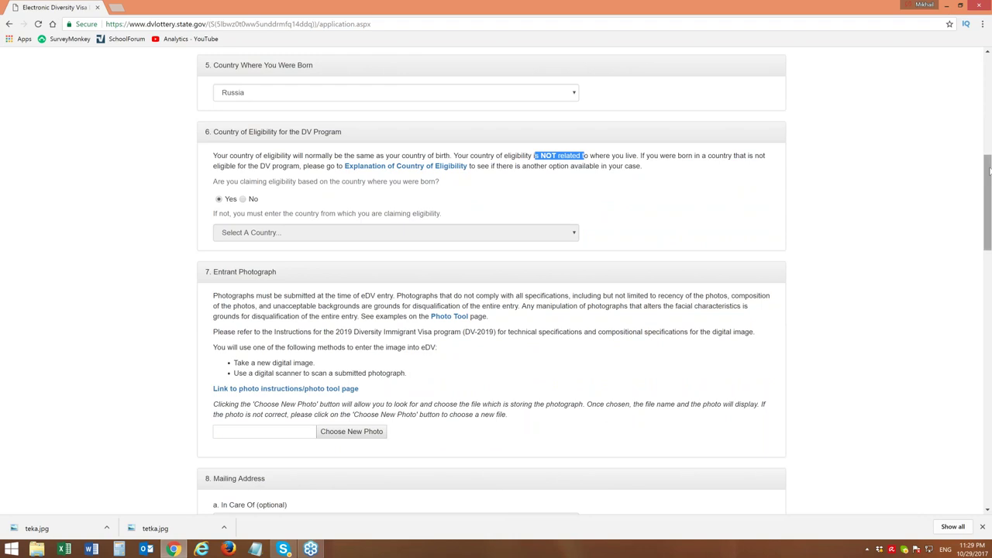
scroll(990, 201, "down", 1)
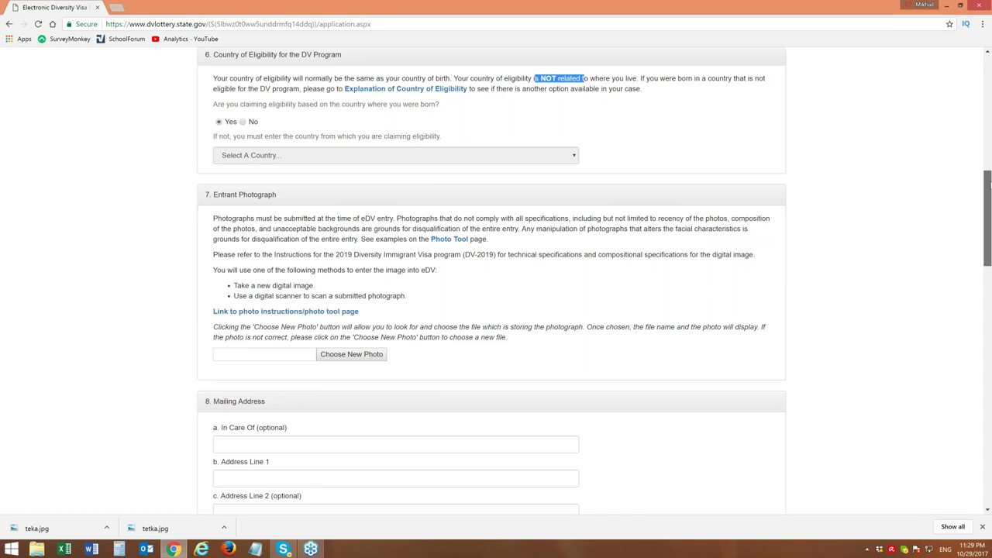
scroll(989, 183, "up", 1)
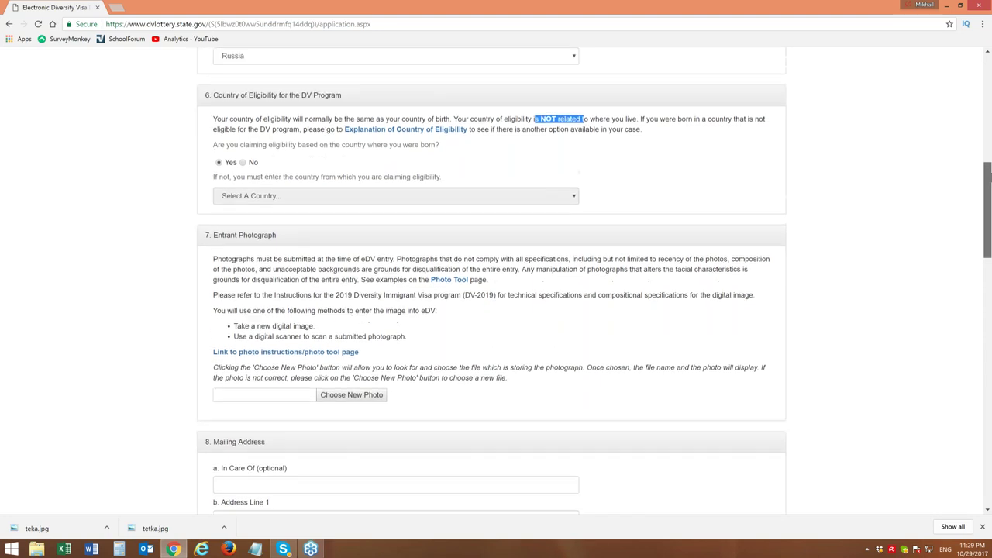
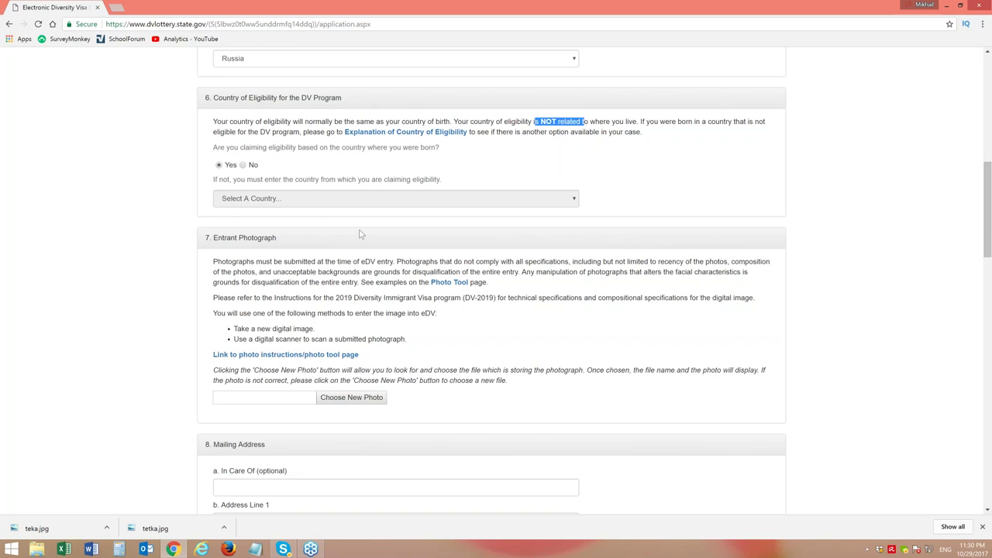
Scroll down to section 7 Entrant Photograph and bring up the photo file chooser
left_click_drag(989, 200, 989, 233)
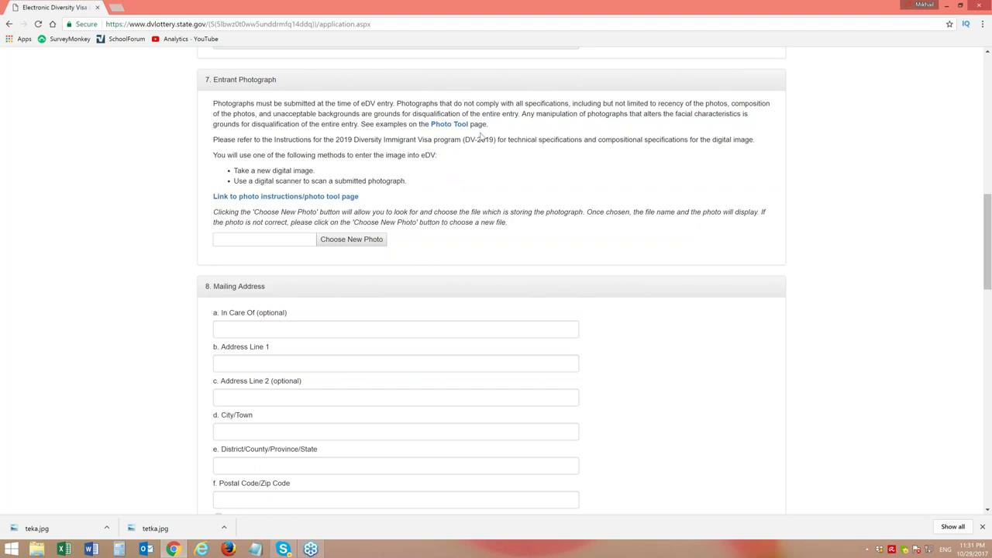
left_click(349, 240)
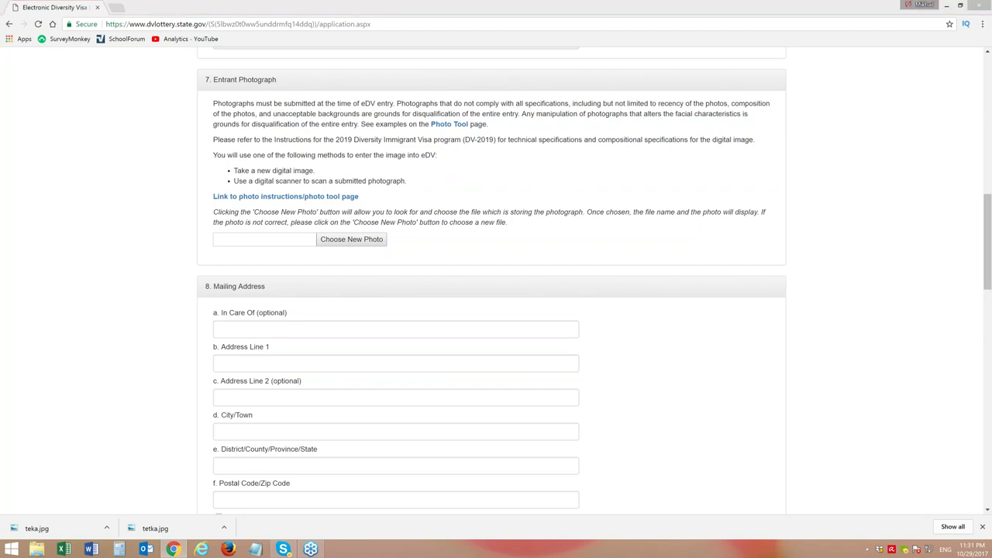
Upload teka.jpg from the Desktop, found by sorting files by date, as the entrant photo
left_click(38, 162)
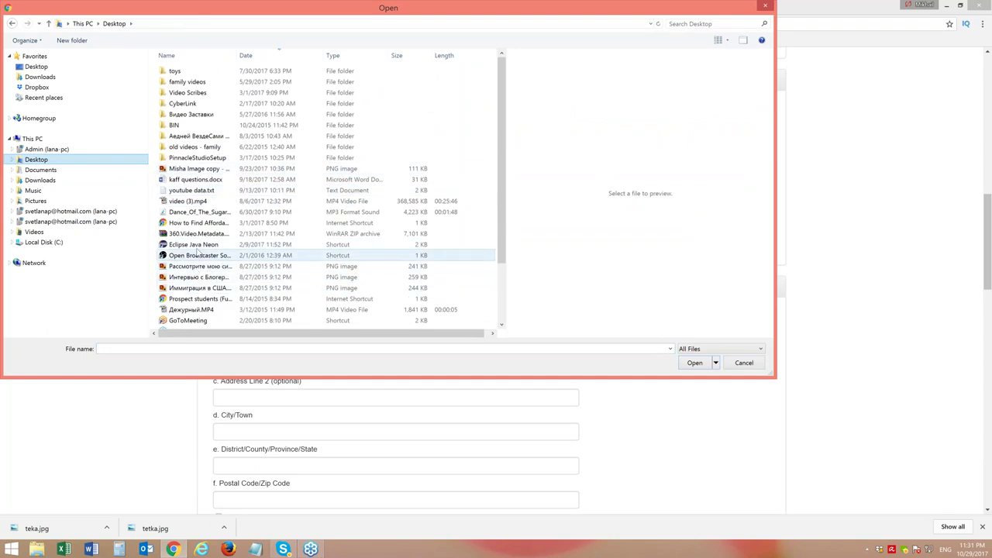
left_click(281, 55)
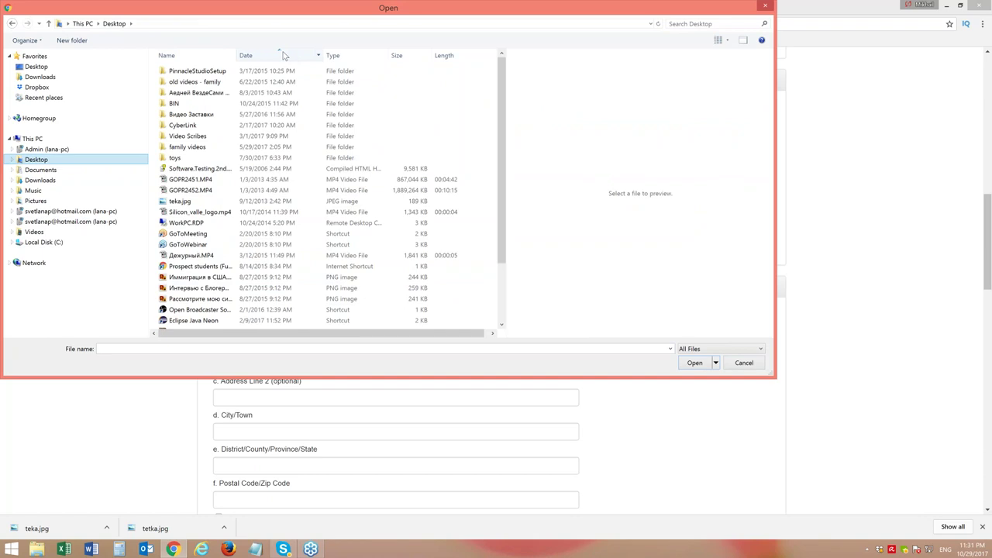
left_click(282, 55)
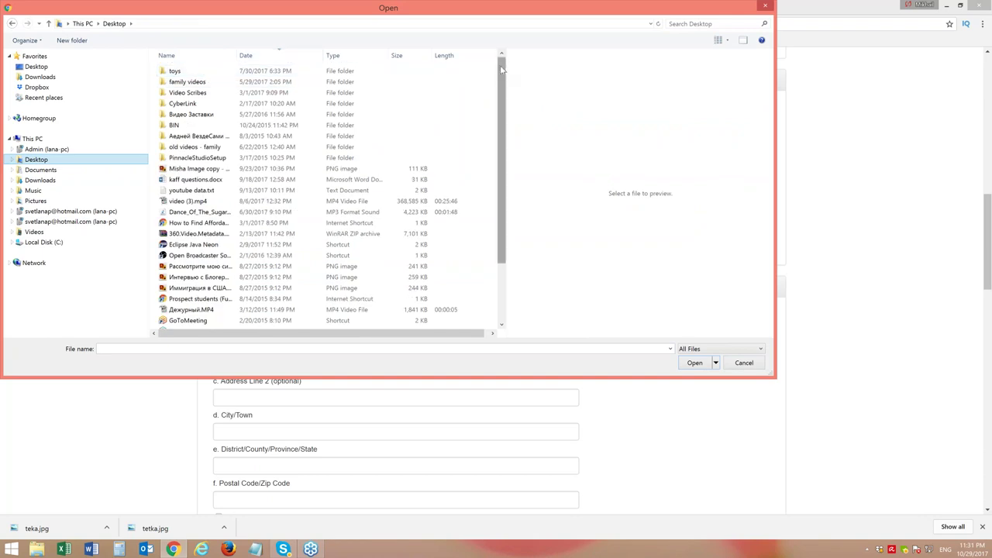
left_click_drag(502, 69, 502, 114)
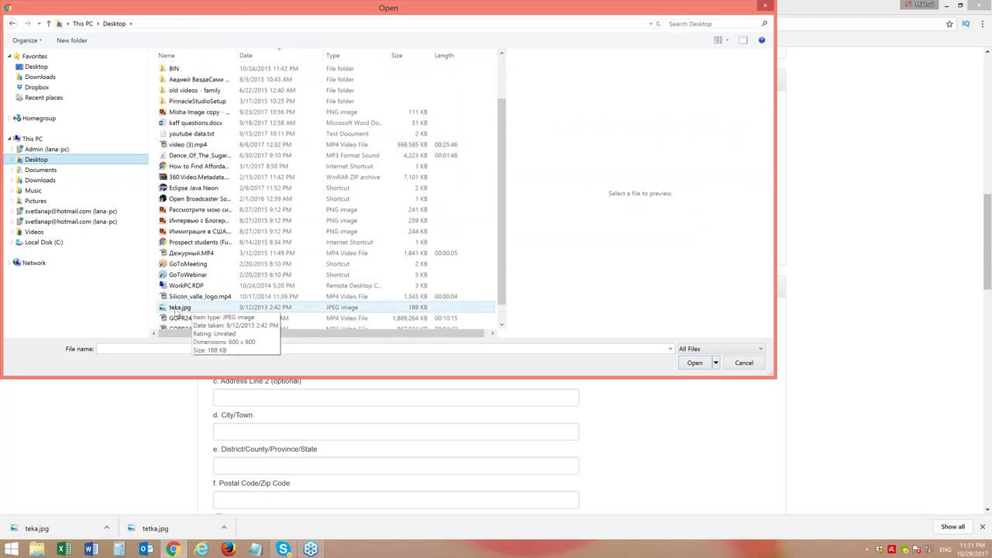
left_click(177, 307)
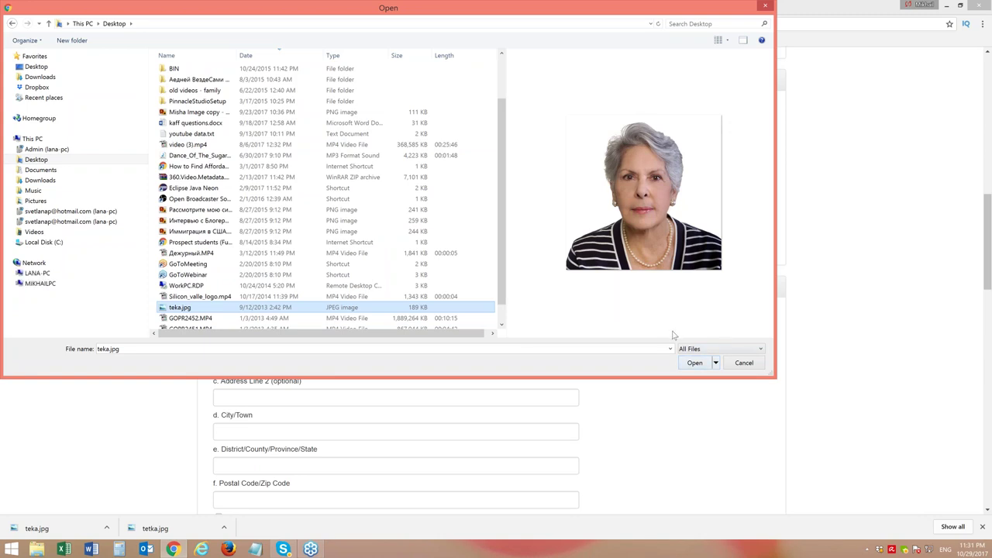
left_click(700, 364)
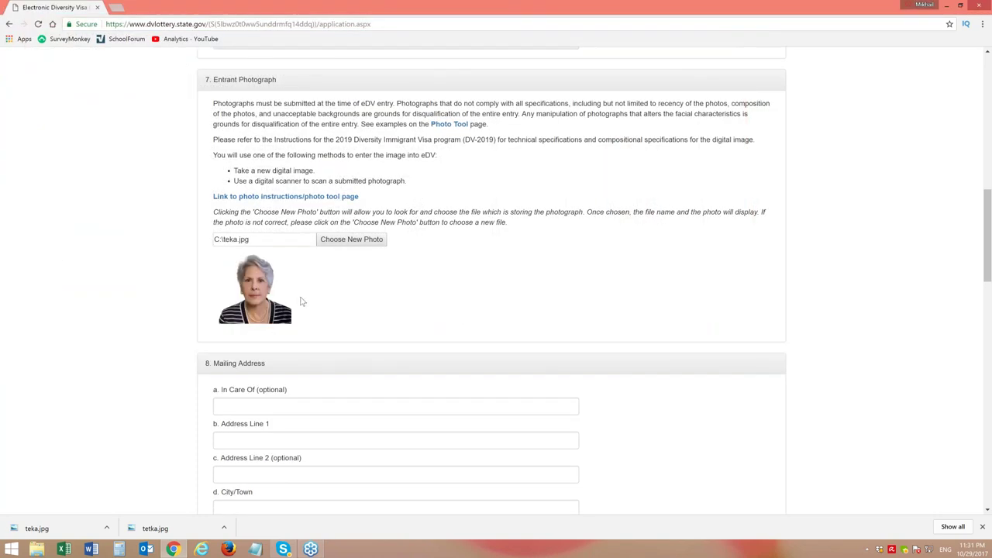
mouse_move(989, 206)
left_mouse_down()
mouse_move(988, 232)
mouse_move(989, 202)
left_mouse_up()
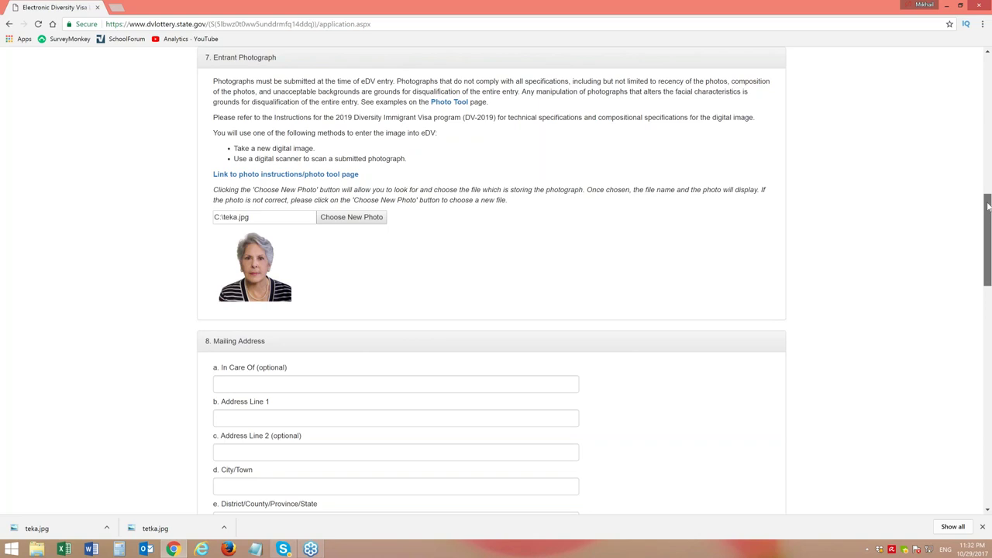
left_click_drag(989, 203, 989, 218)
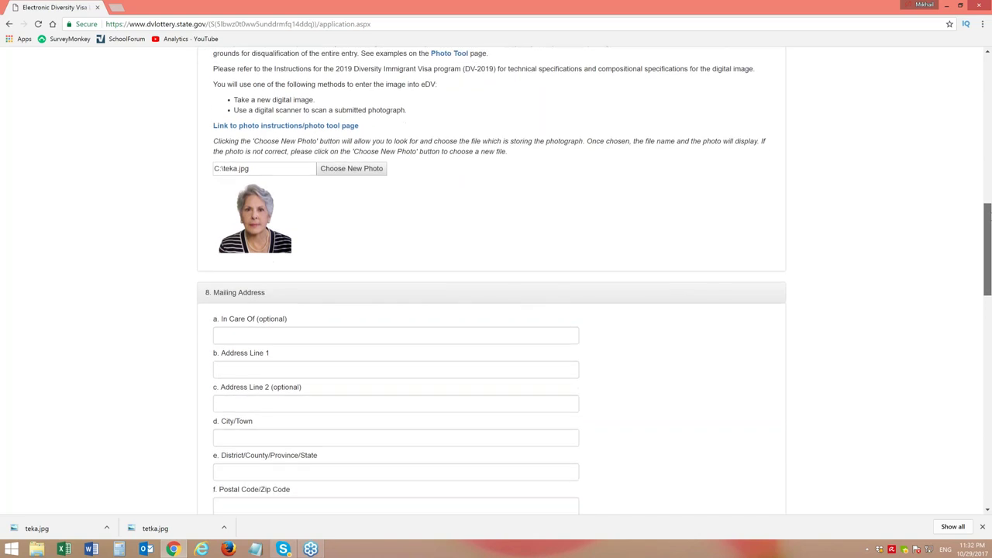
Scroll the form down until section 8 Mailing Address is at the top
left_click_drag(989, 218, 990, 262)
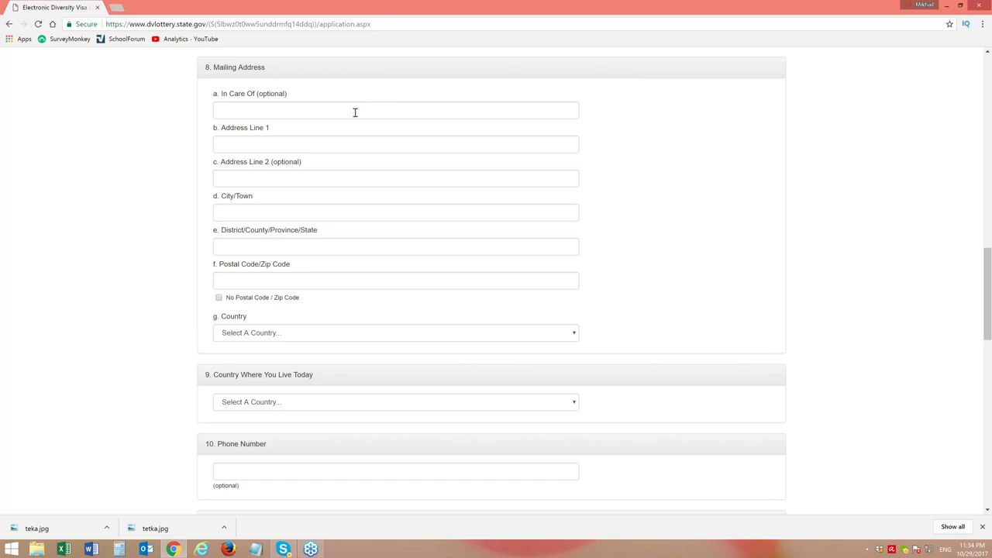
Enter the in-care-of name and the street address in Address Line 1
left_click(356, 111)
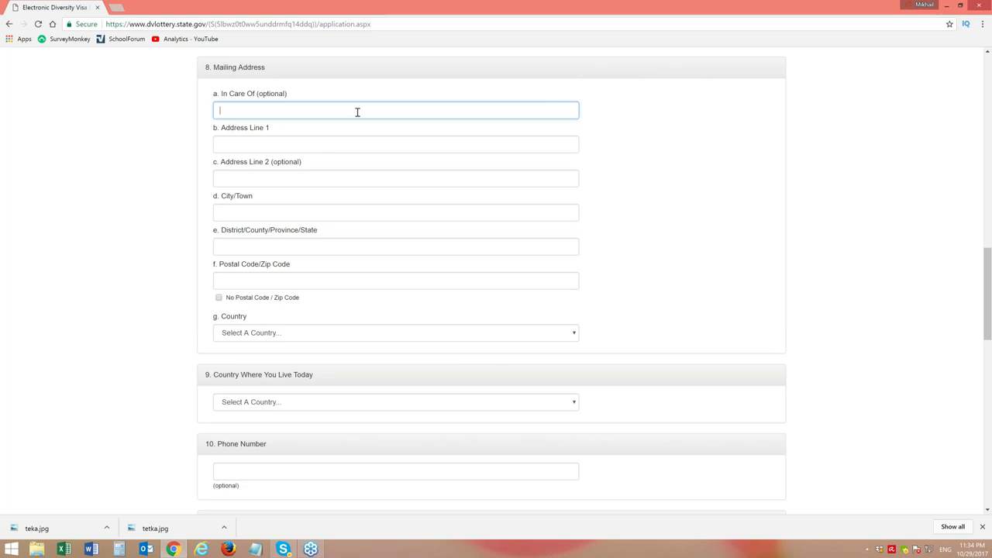
type("Bill Clinton")
left_click(268, 140)
type("123 ")
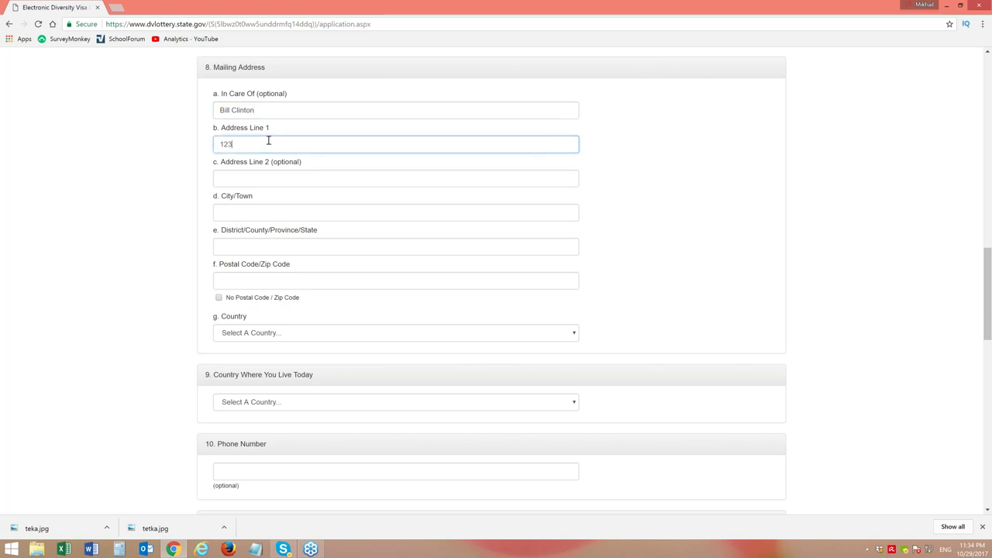
type("California Ave")
Fill in the mailing address city, state and postal code fields
left_click(263, 212)
type("R")
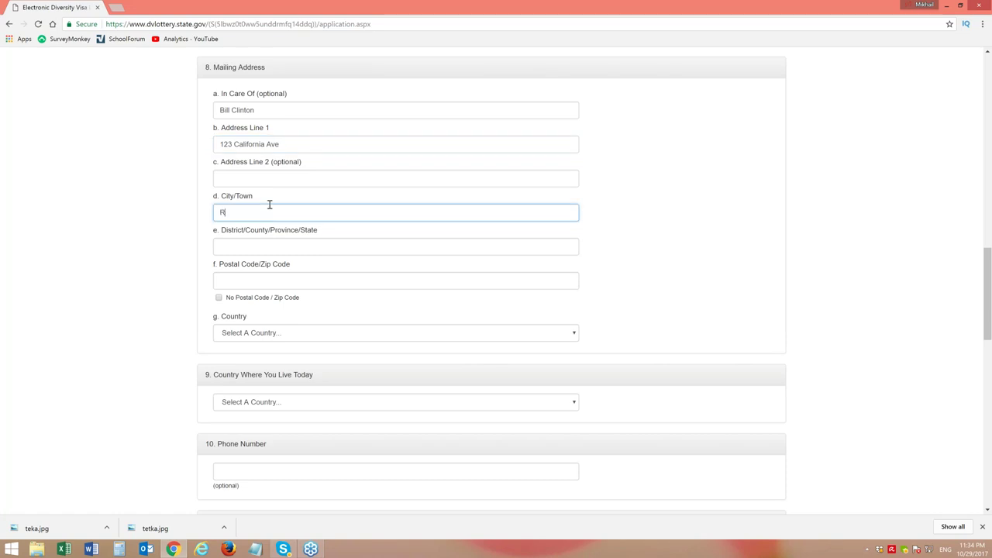
type("ichmond, CA")
key("BackSpace")
key("BackSpace")
key("BackSpace")
key("BackSpace")
left_click(256, 248)
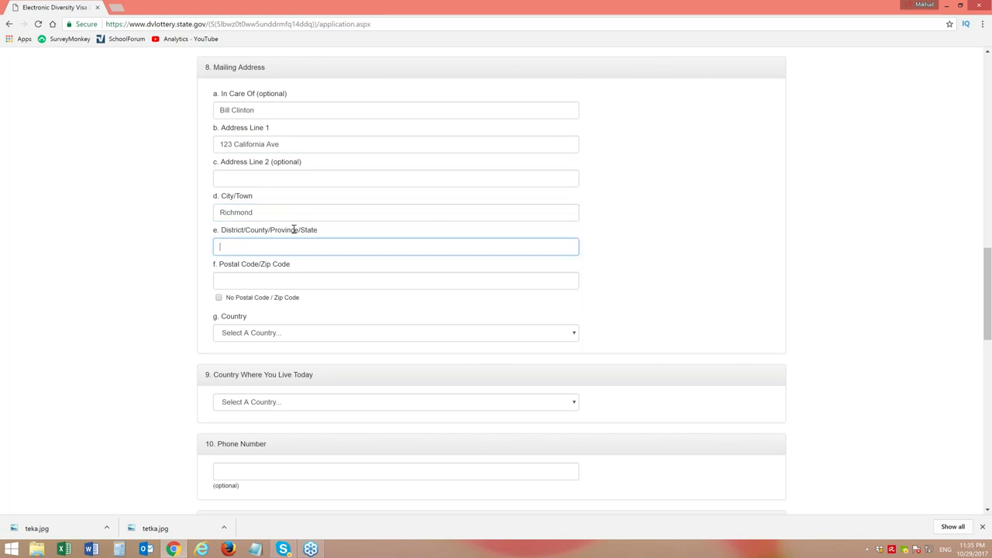
type("California")
left_click(269, 286)
type("94123")
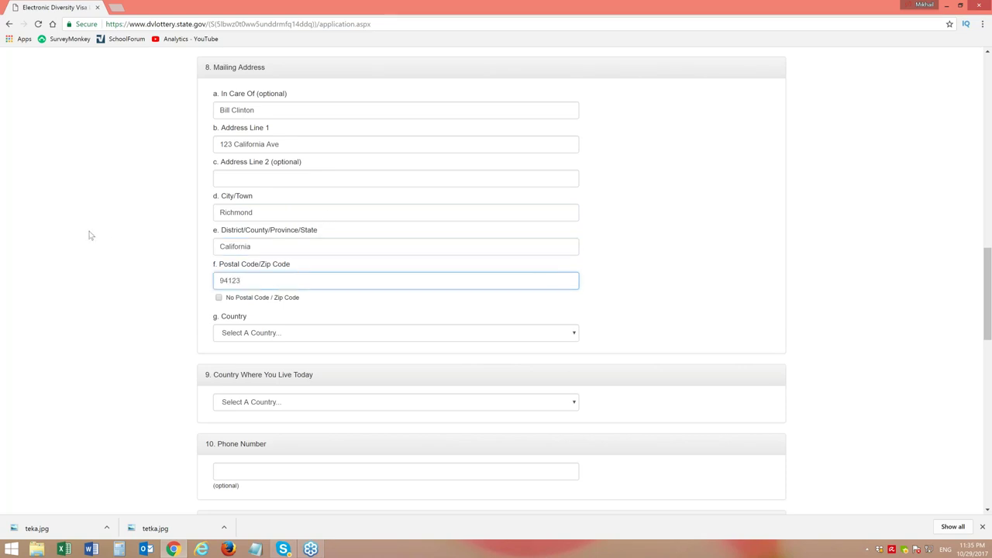
Pick United States Of America in the Mailing Address Country dropdown
left_click(268, 333)
key("u")
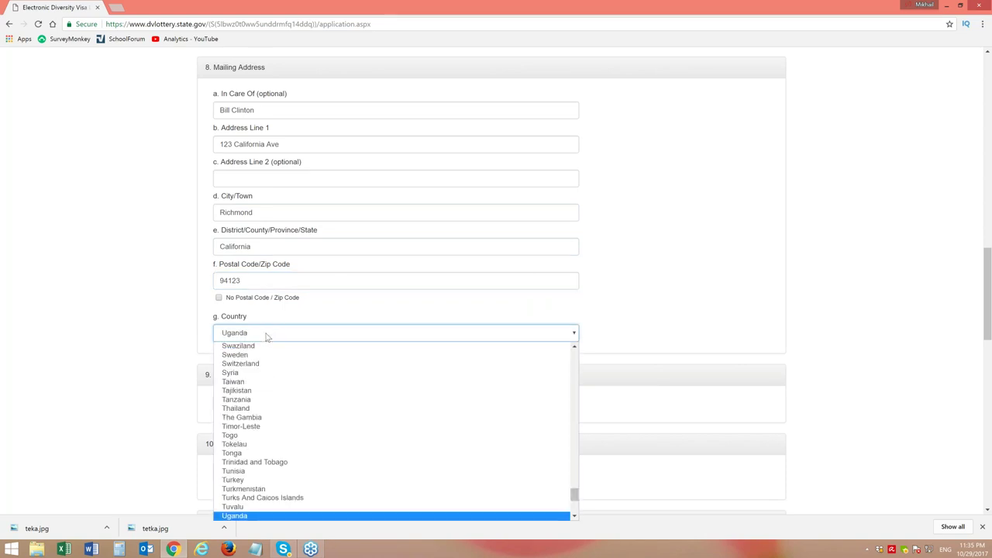
key("u")
key("u")
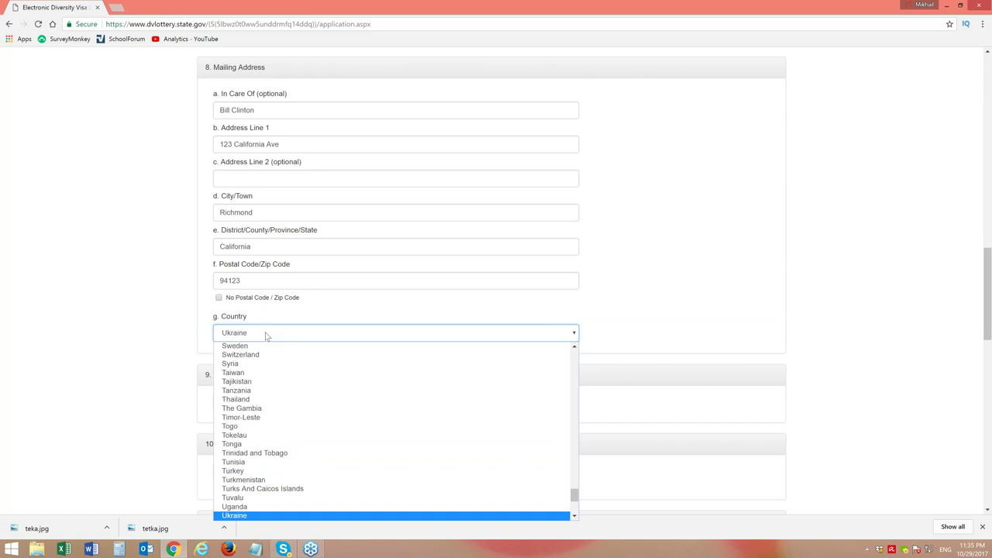
key("u")
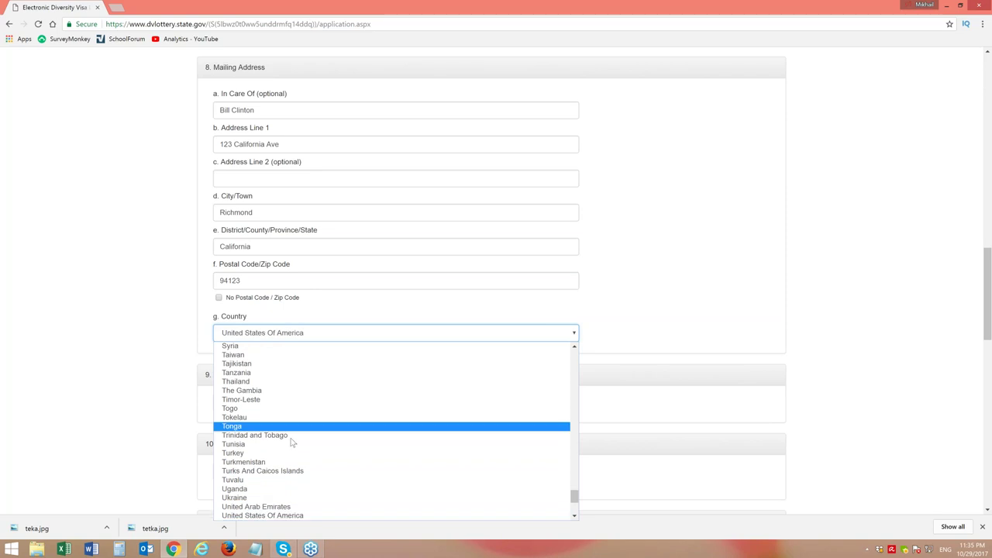
left_click(293, 516)
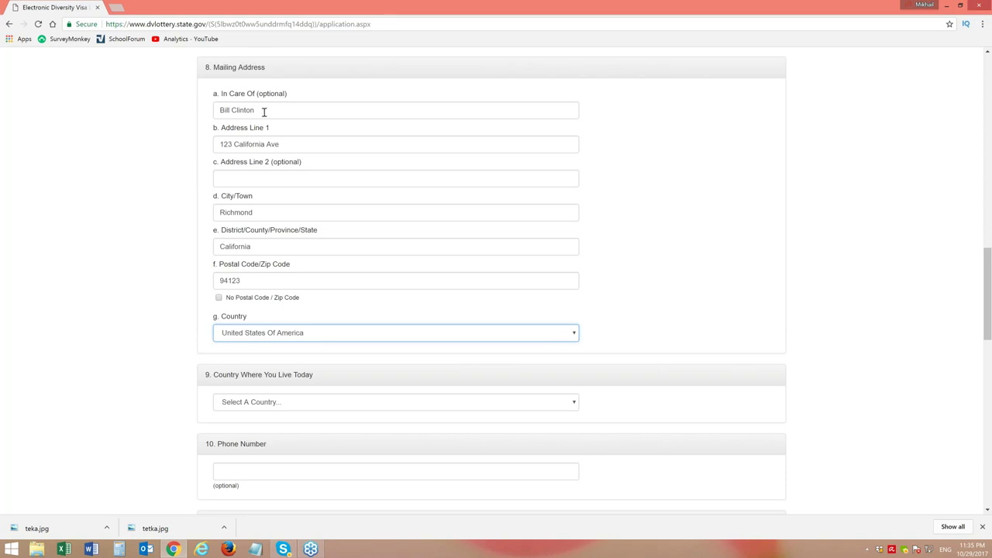
Select the In Care Of text and scroll down to question 9 Country Where You Live Today
left_click_drag(220, 110, 310, 117)
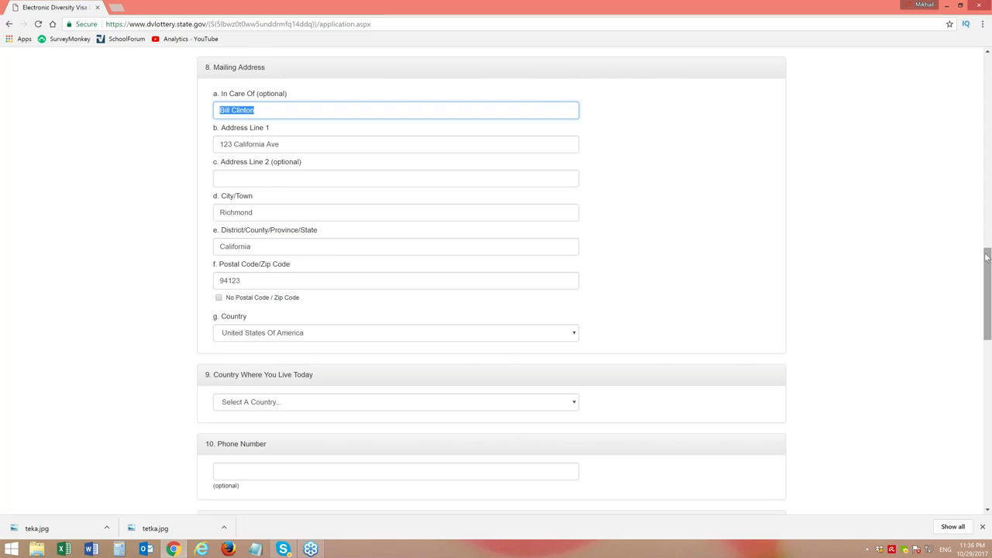
left_click_drag(990, 261, 980, 308)
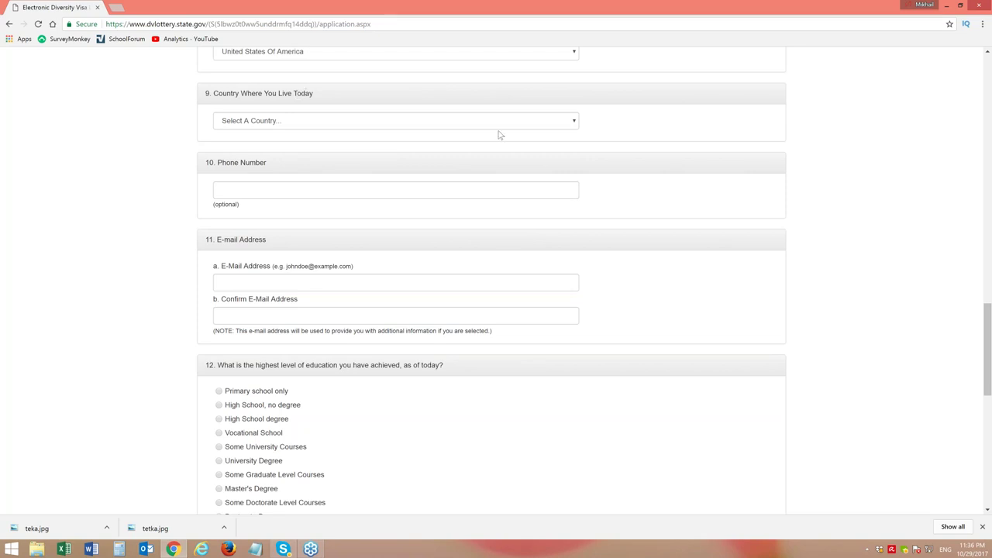
Choose Russia from the Country Where You Live Today dropdown
left_click(572, 127)
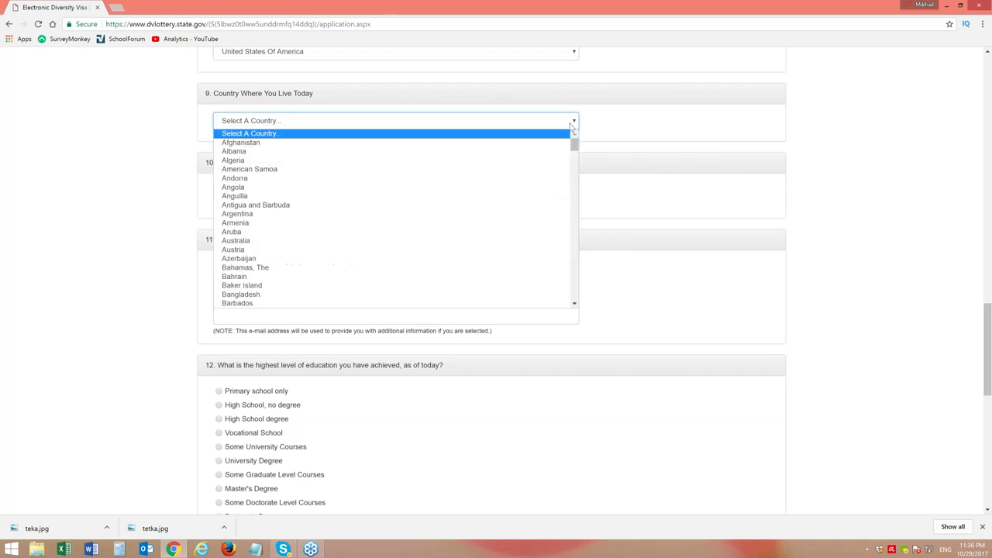
left_click_drag(576, 147, 556, 255)
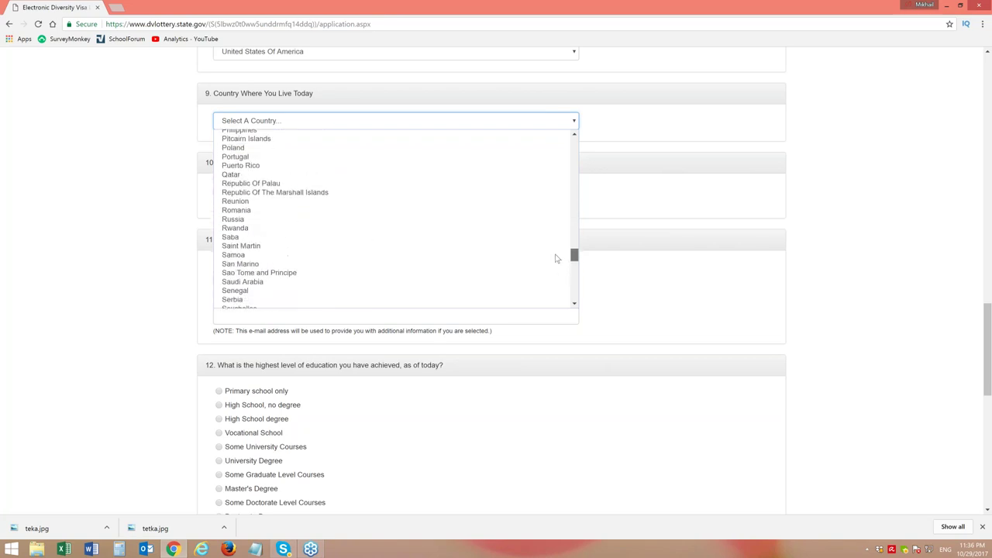
left_click(243, 221)
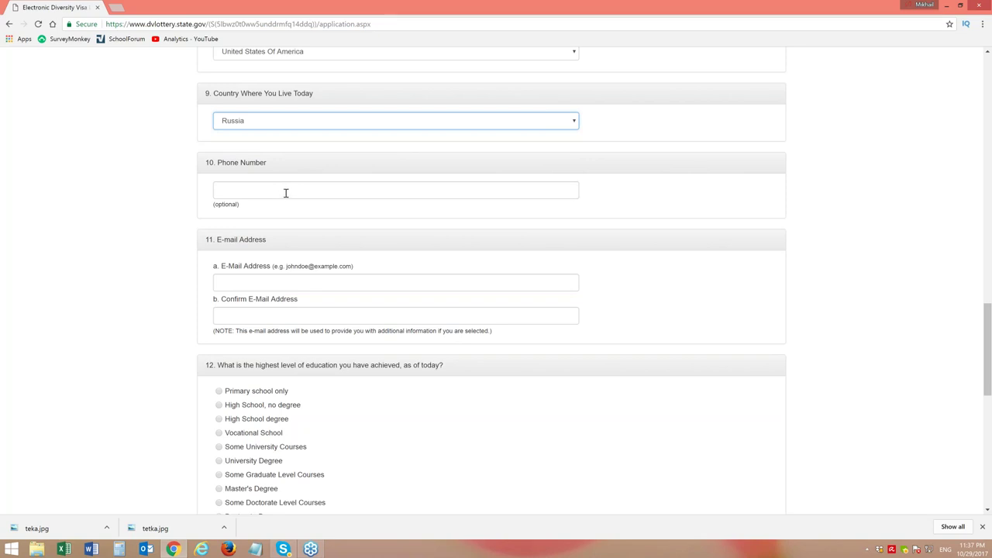
left_click(285, 193)
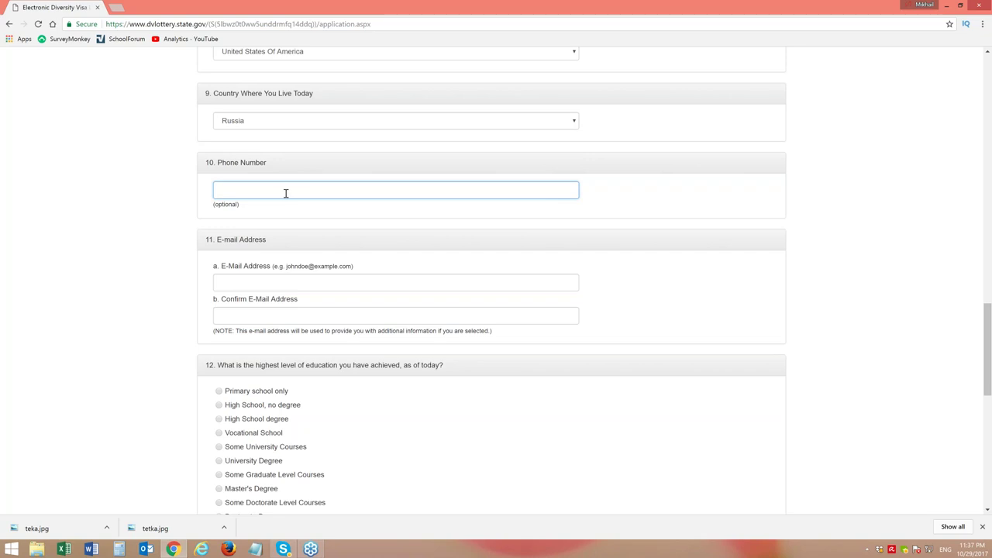
Enter the applicant's phone number in +7 international format, correcting mistyped digits
type("011")
key("BackSpace")
key("BackSpace")
key("BackSpace")
left_click(257, 284)
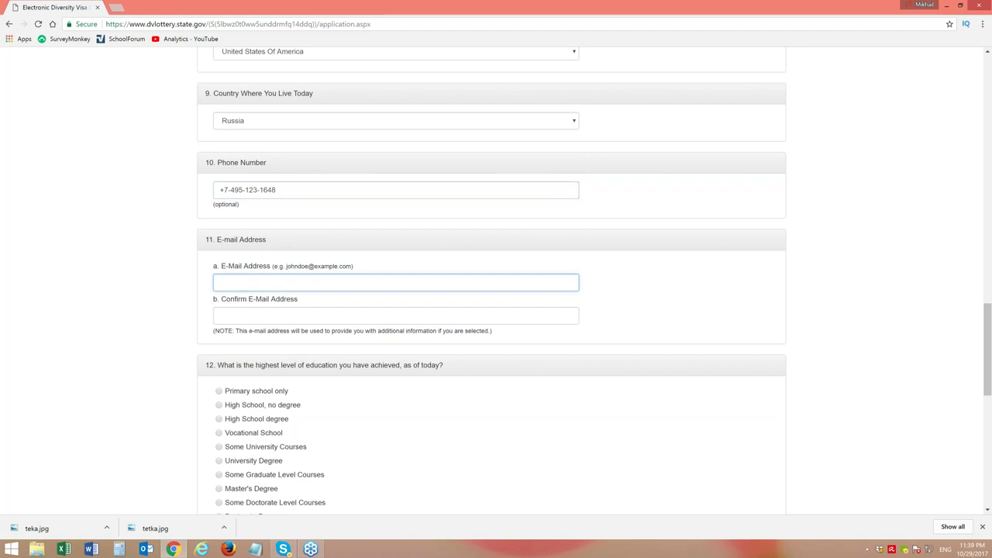
Type the applicant's e-mail address in both e-mail fields, fixing the confirmation's domain ending
right_click(247, 316)
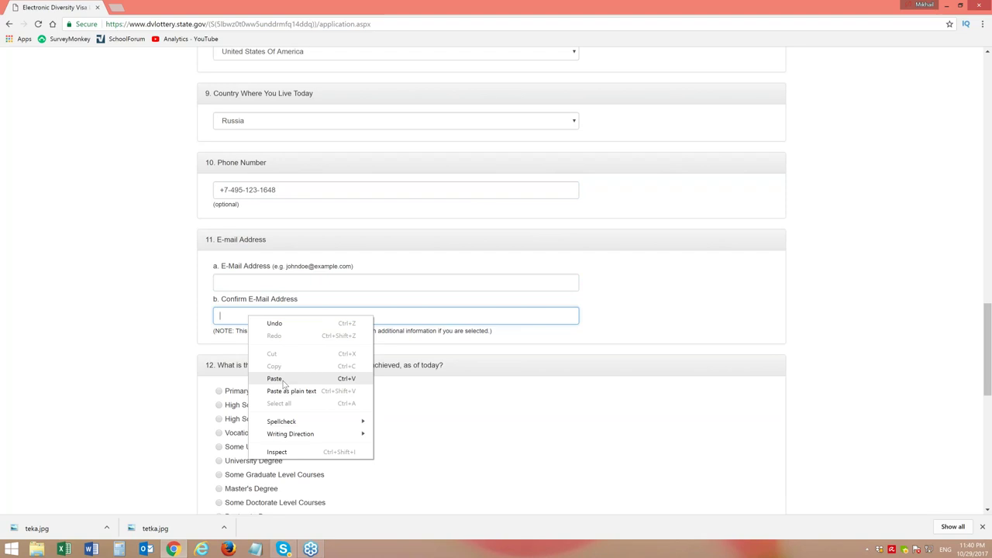
left_click(235, 317)
left_click(199, 305)
left_click(217, 283)
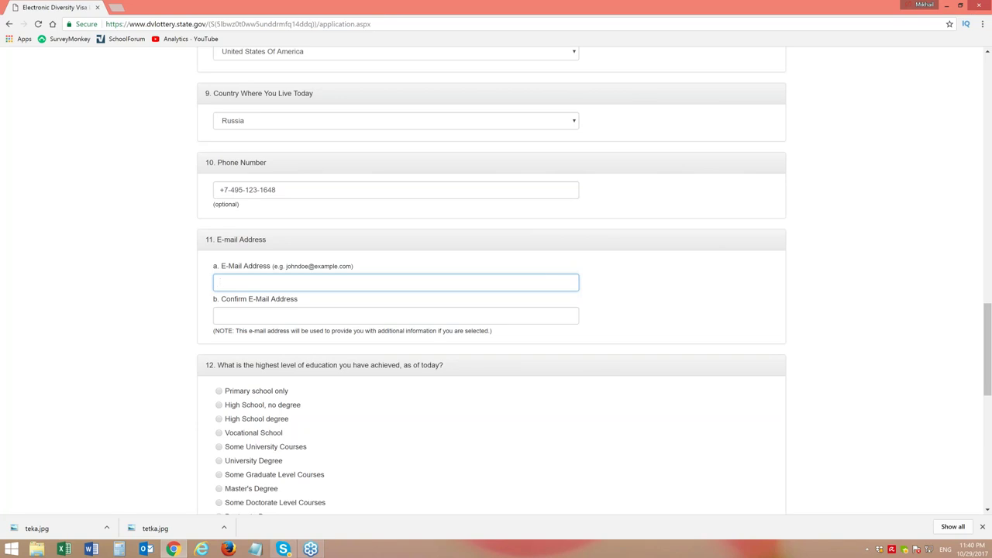
left_click(252, 312)
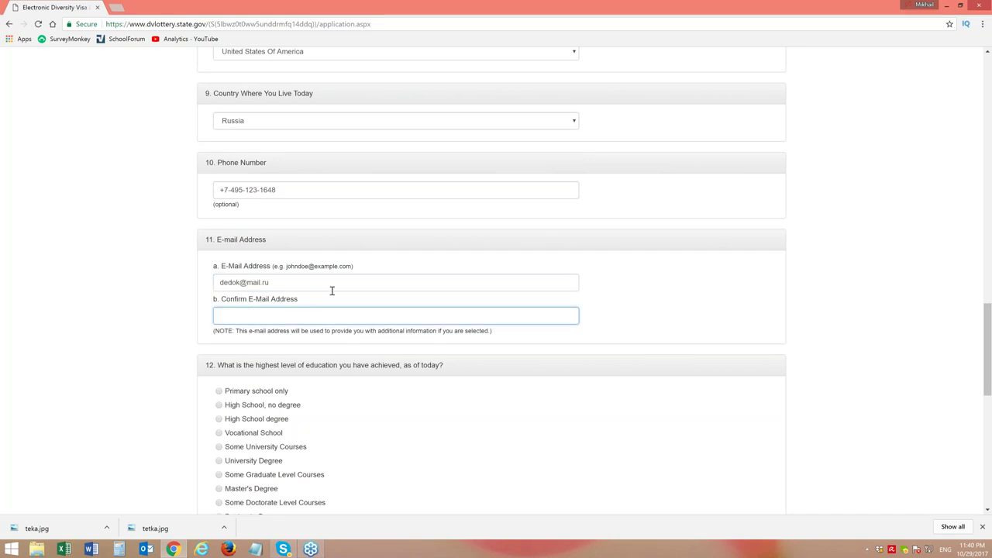
left_click(124, 376)
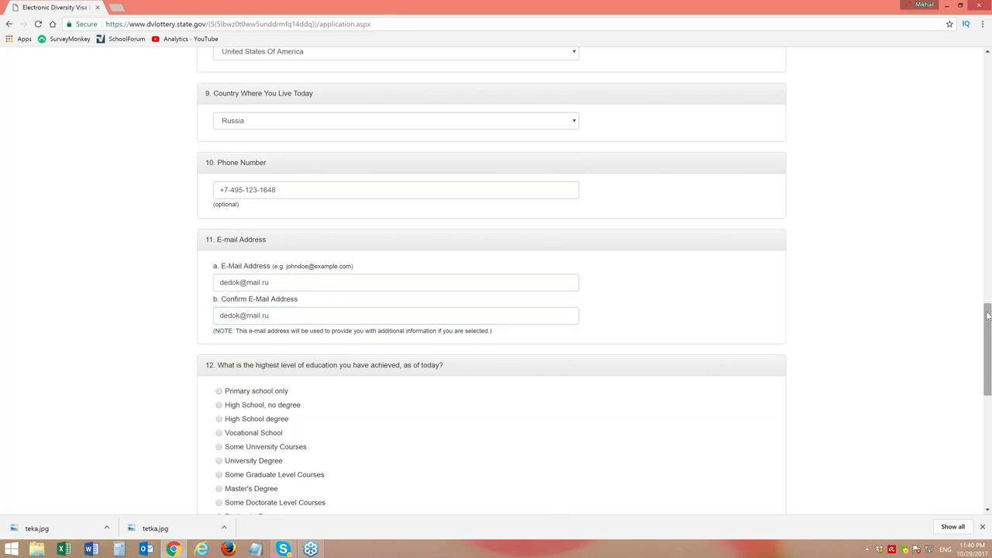
left_click_drag(989, 315, 988, 348)
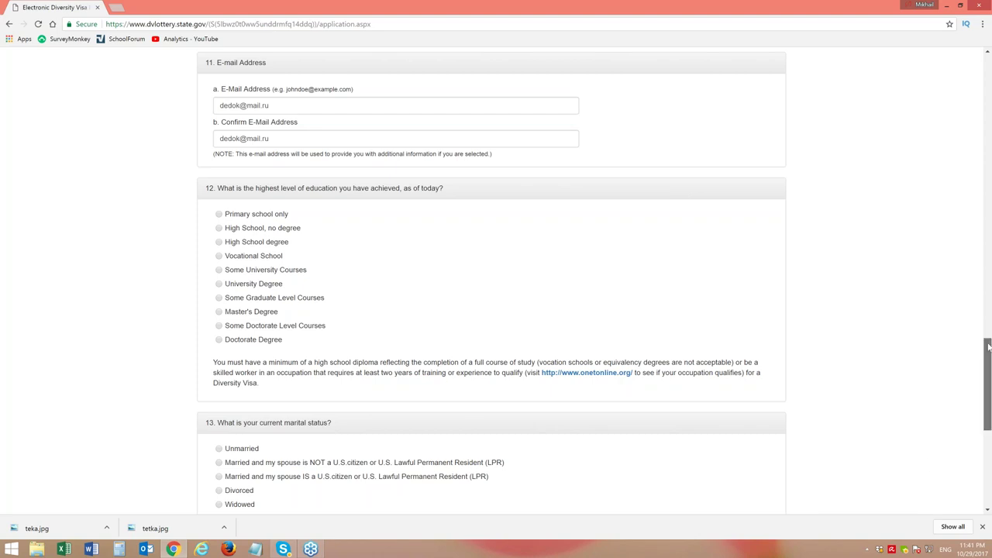
left_click_drag(989, 346, 988, 359)
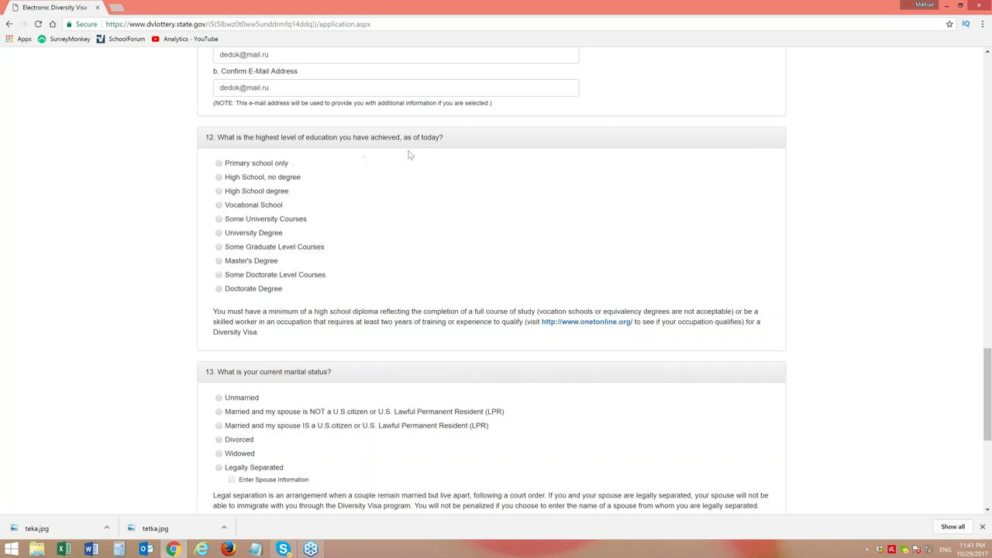
left_click_drag(402, 137, 441, 137)
left_click_drag(268, 312, 535, 311)
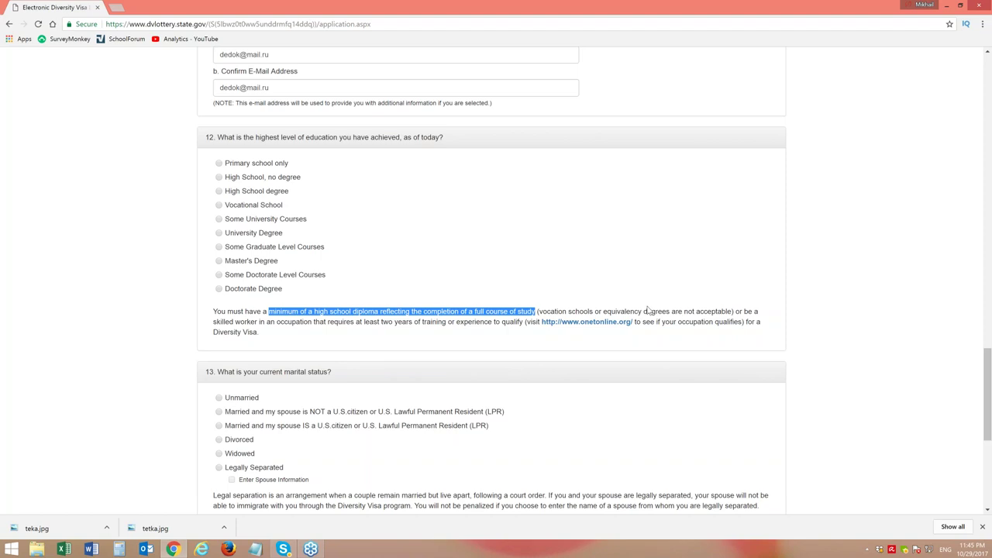
left_click_drag(539, 311, 592, 313)
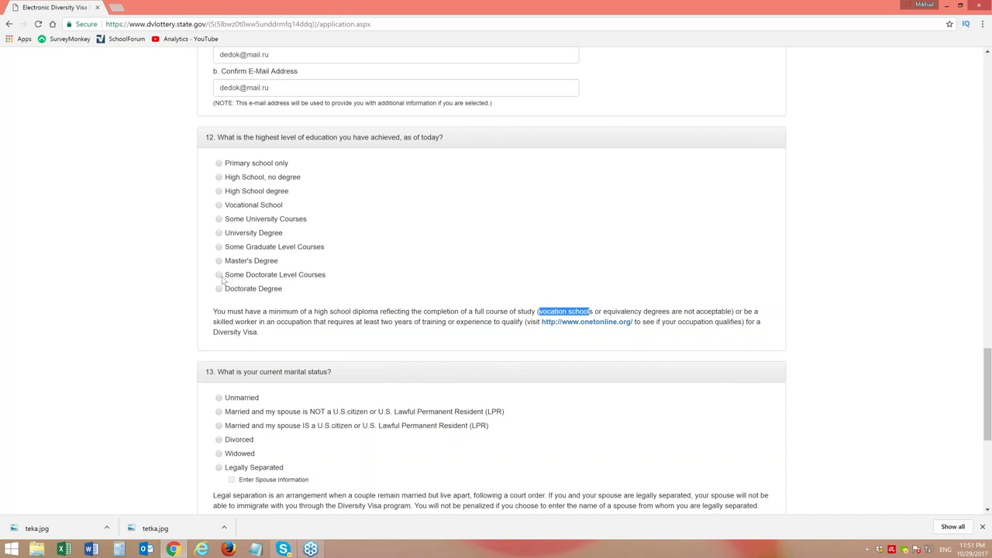
left_click(222, 279)
left_click(589, 310)
left_click_drag(482, 311, 595, 311)
left_click(515, 262)
left_click_drag(603, 312, 730, 314)
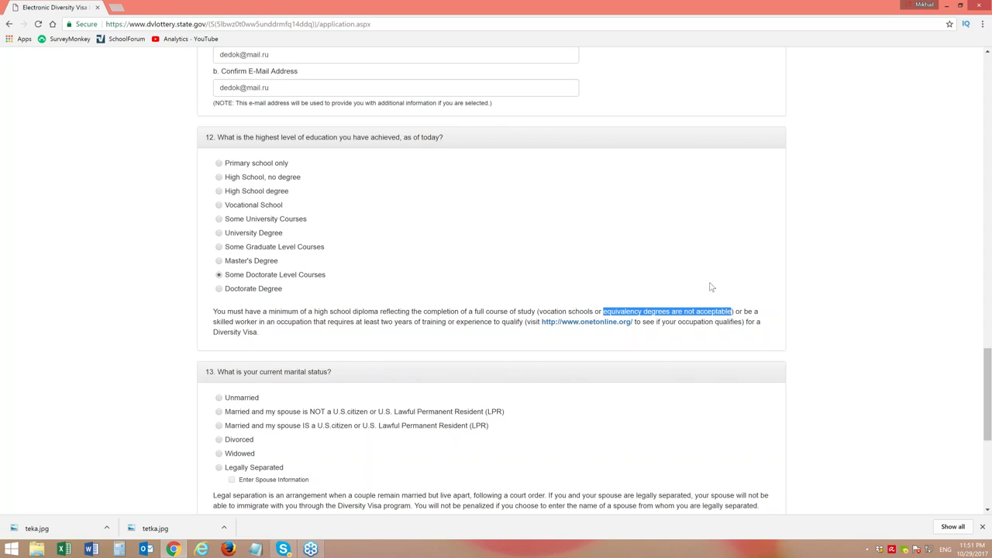
left_click(575, 309)
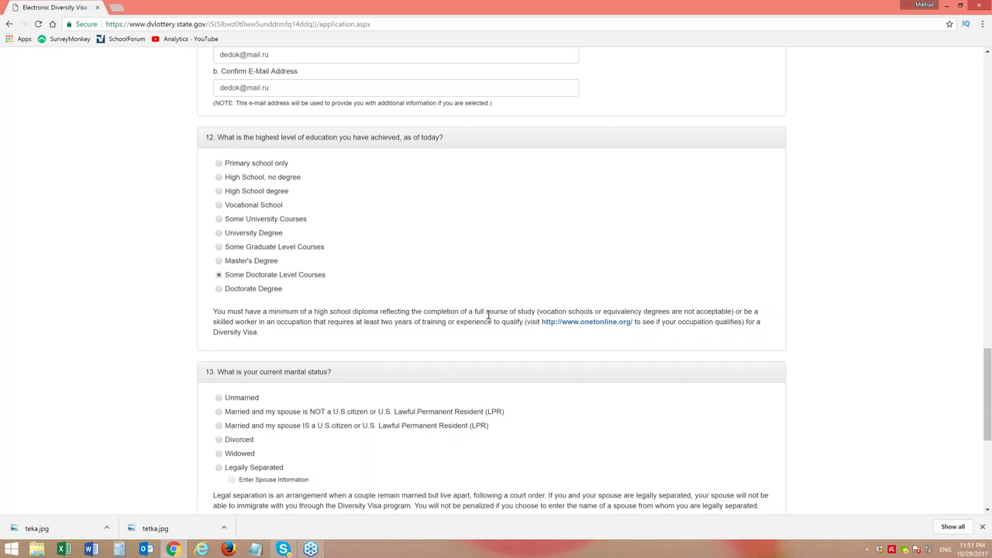
left_click_drag(476, 311, 535, 312)
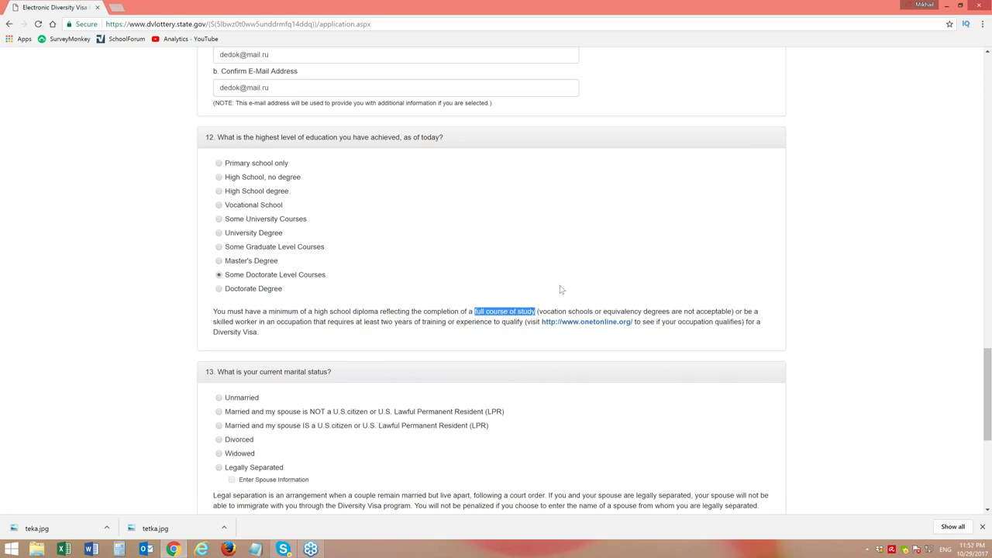
left_click(634, 277)
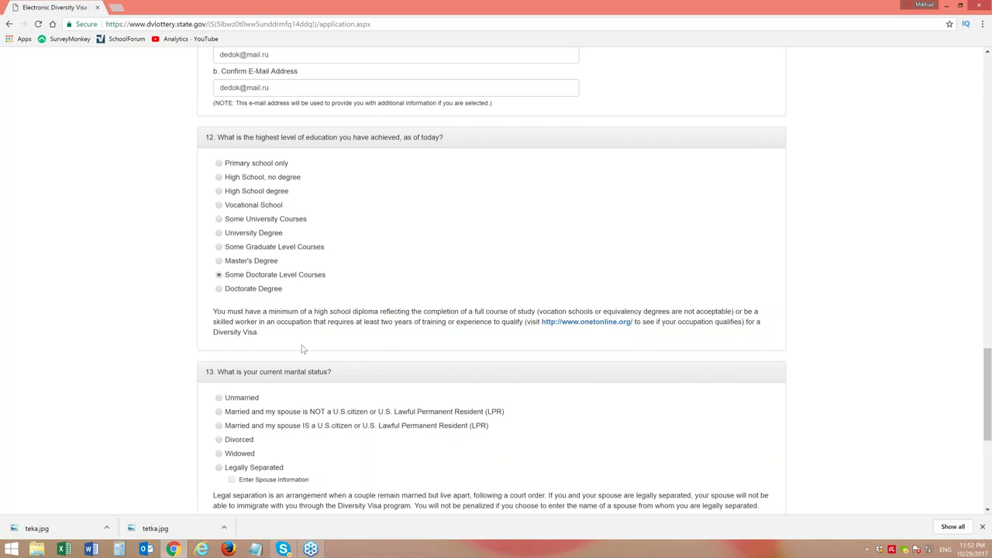
left_click_drag(988, 357, 990, 395)
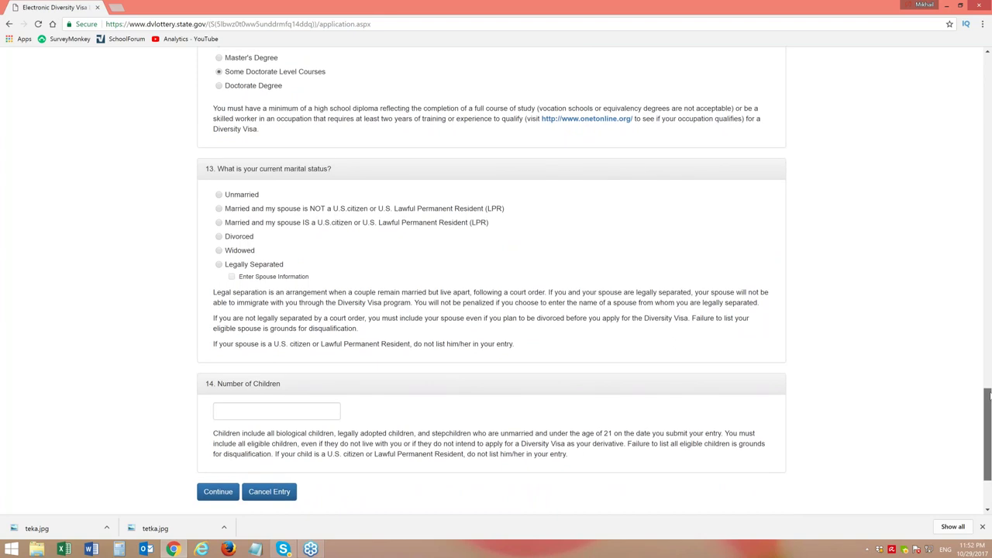
left_click_drag(989, 396, 989, 396)
scroll(987, 434, "down", 1)
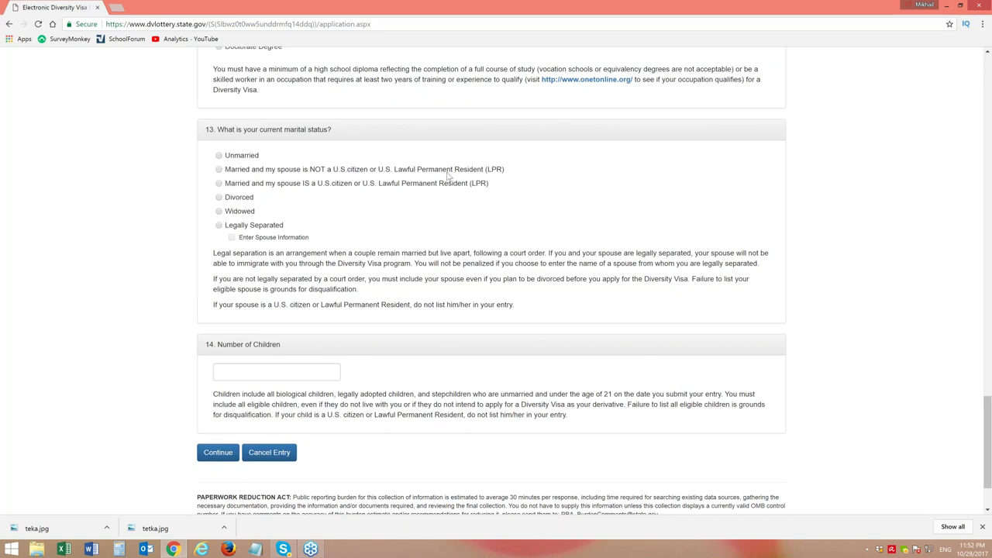
Choose 'Married and my spouse is NOT a U.S. citizen or LPR' for question 13
left_click(219, 171)
left_click_drag(237, 305, 514, 307)
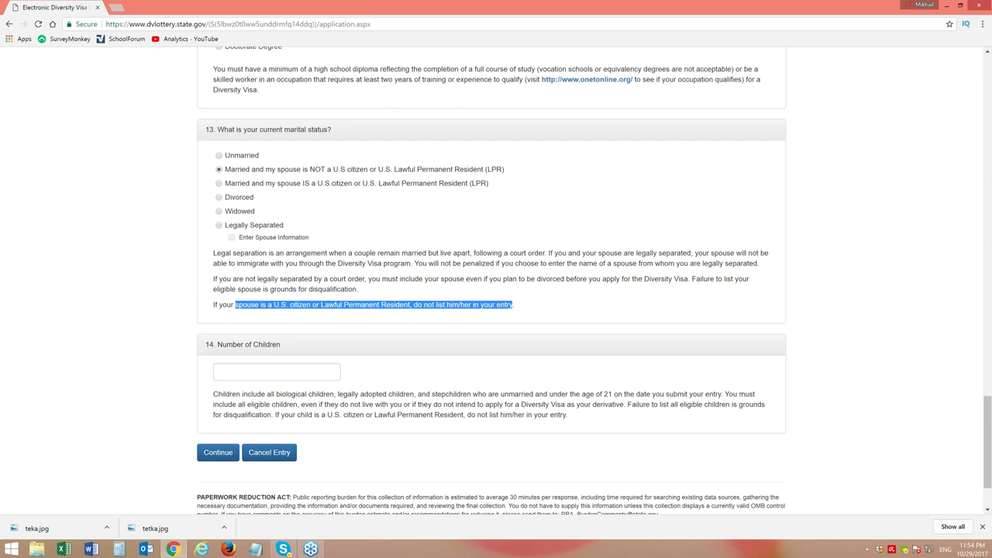
left_click(377, 278)
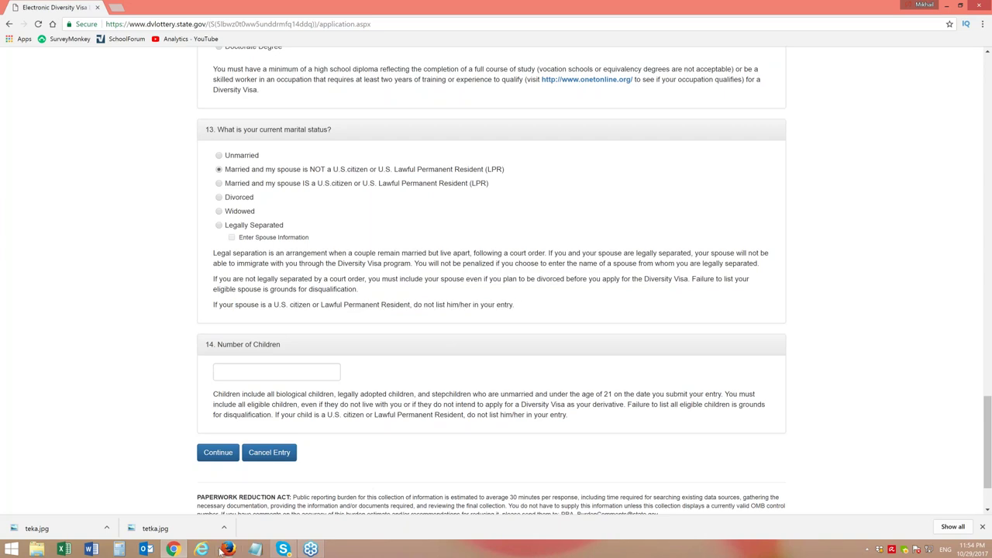
left_click(236, 373)
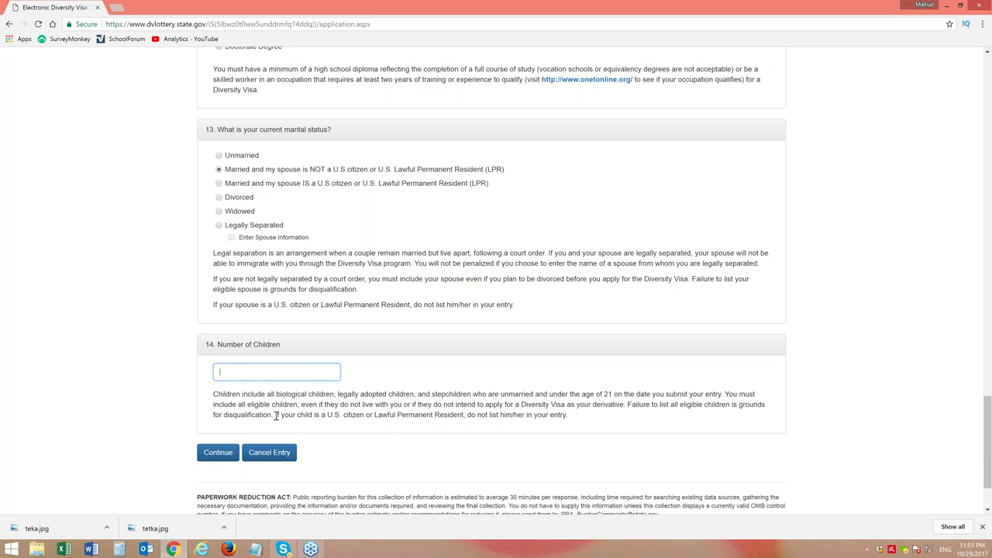
left_click_drag(275, 415, 569, 416)
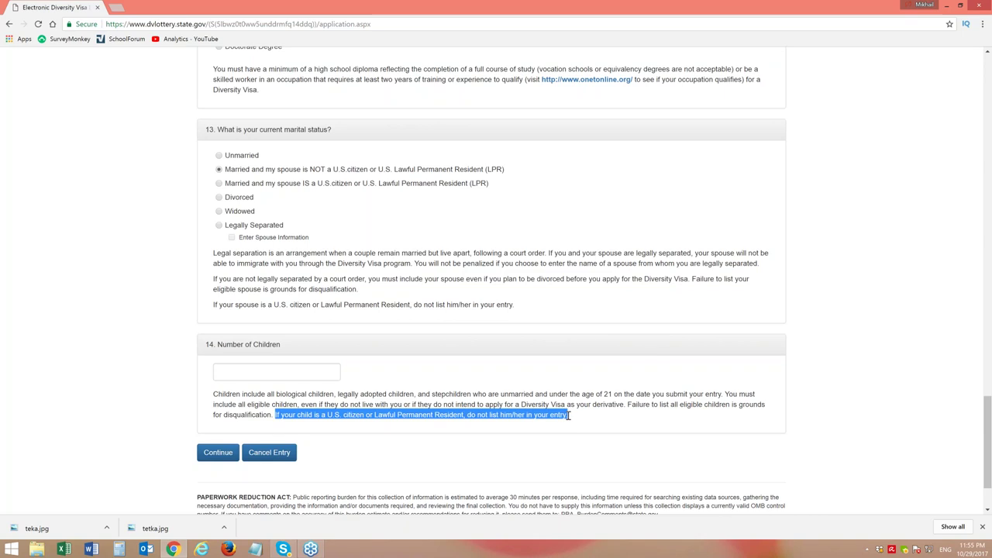
Enter 1 in the Number of Children box under question 14
left_click(110, 383)
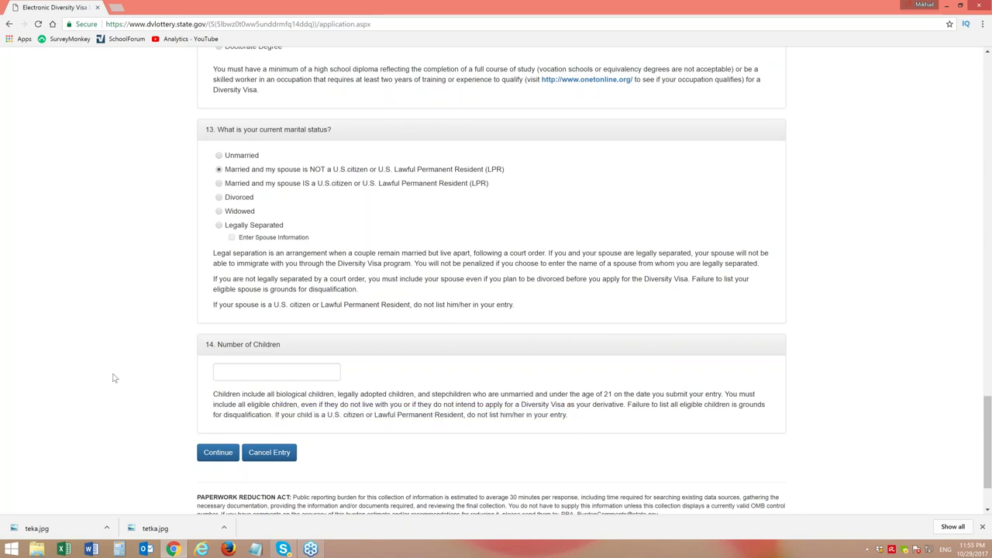
left_click(247, 373)
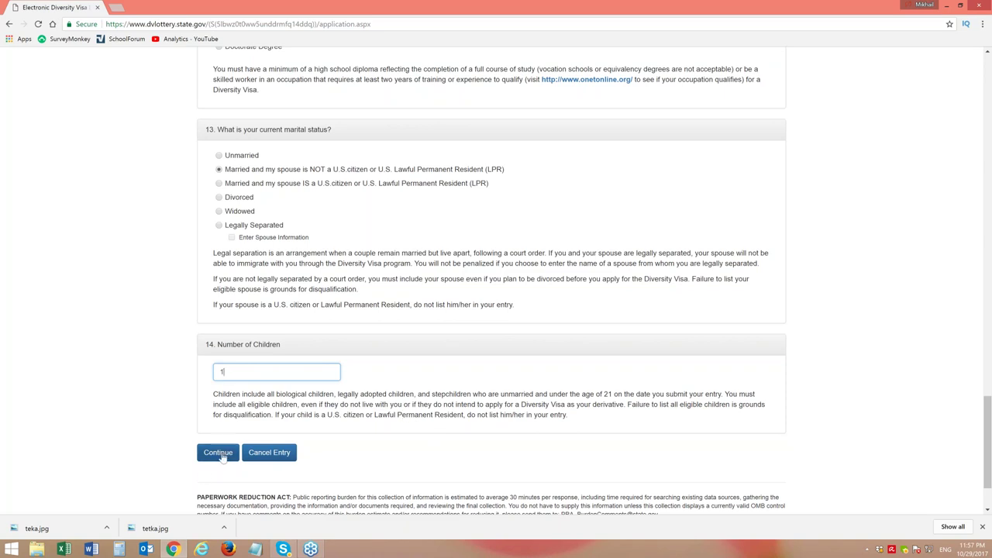
Continue past the children question and submit the authentication code shown in the captcha picture
left_click(222, 458)
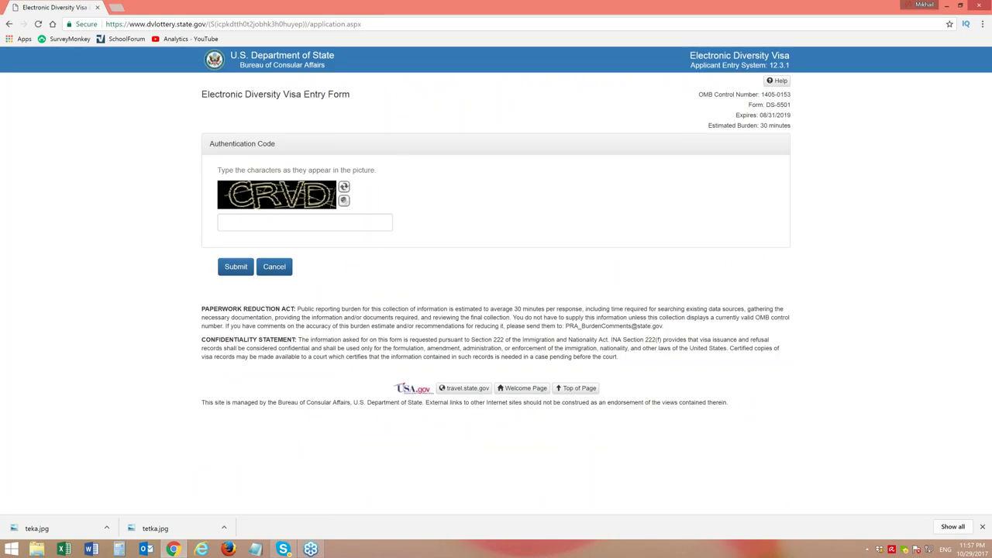
left_click(258, 225)
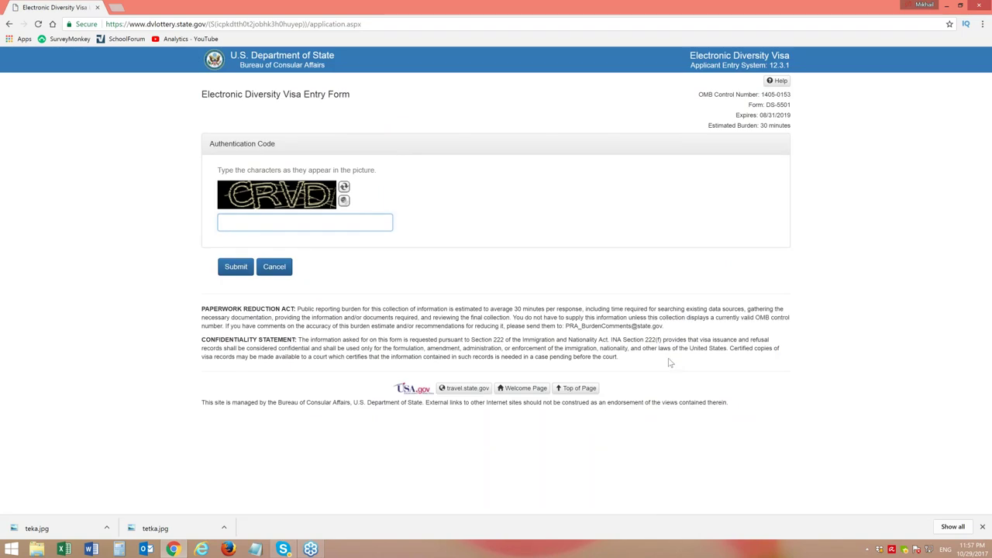
type("CRVD")
left_click(242, 267)
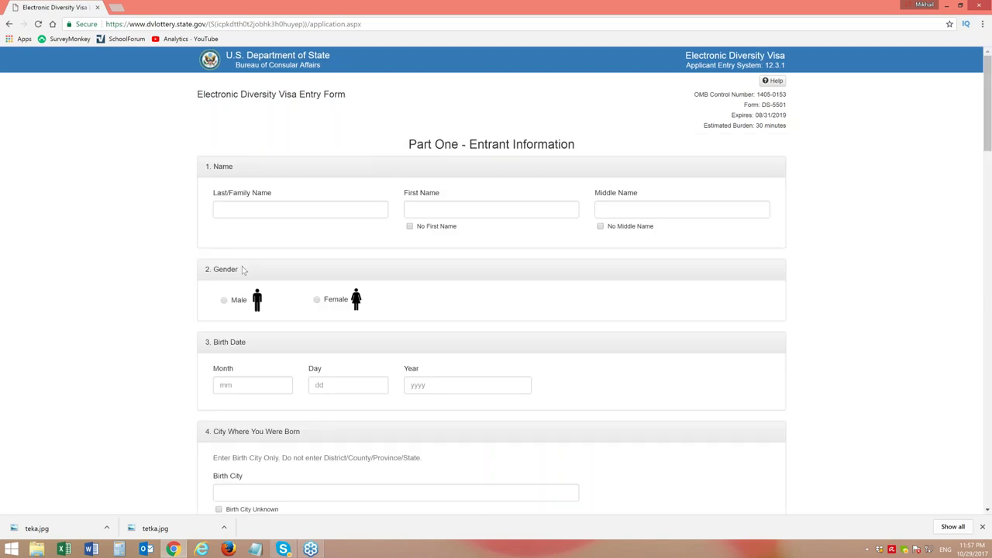
Enter the entrant's last name and first name, and tick No Middle Name
left_click(281, 210)
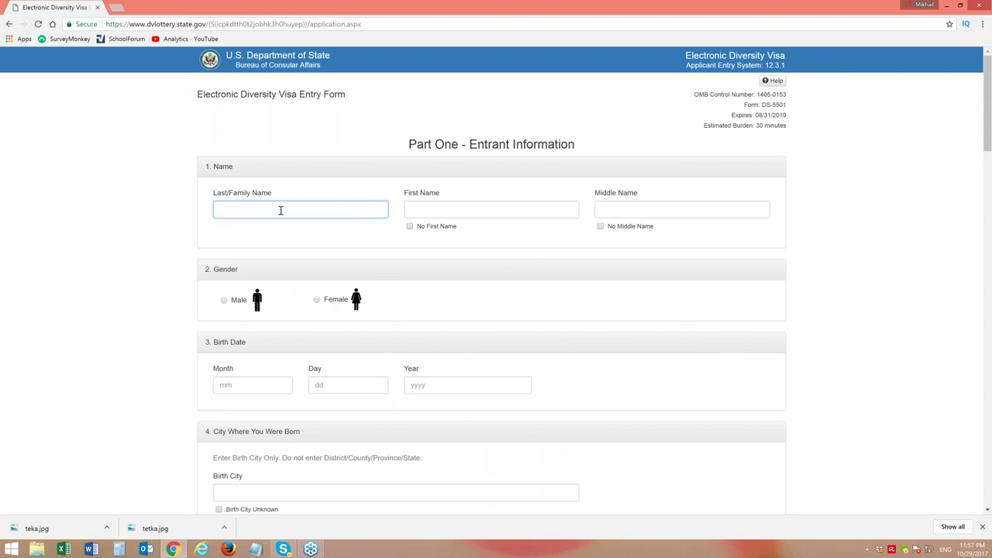
left_click(511, 213)
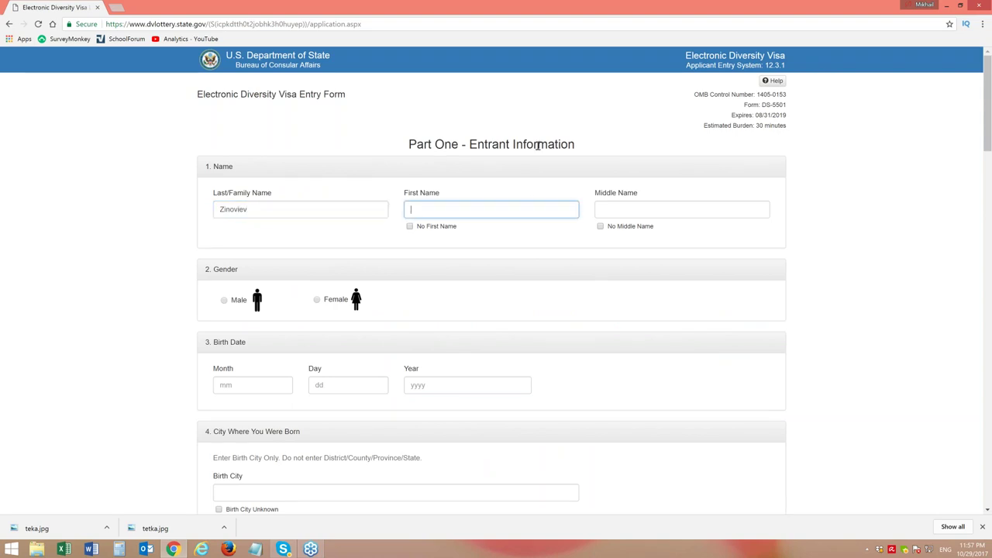
left_click(600, 226)
Select Male gender and set the birth date to 11/22/1960
left_click(224, 301)
left_click(248, 388)
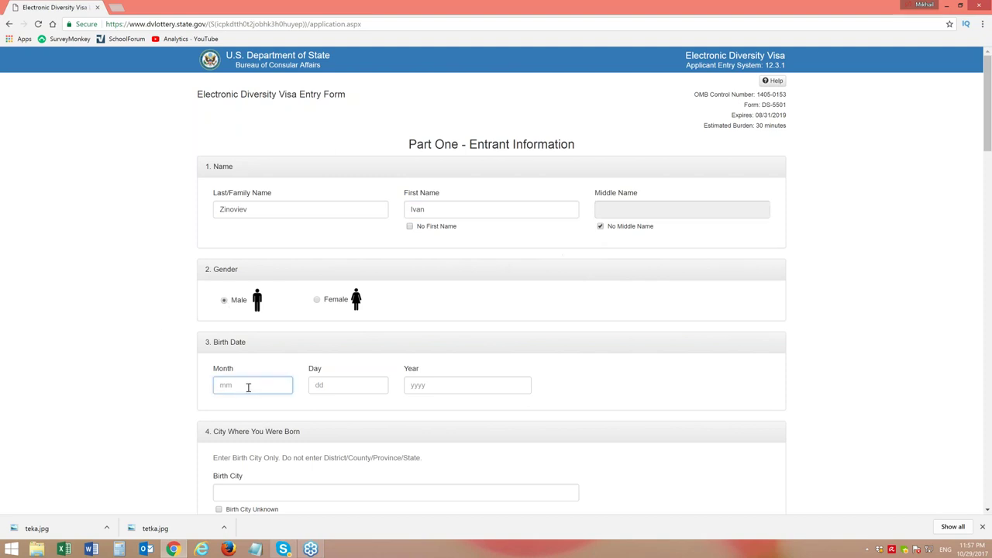
type("11")
left_click(348, 385)
type("22")
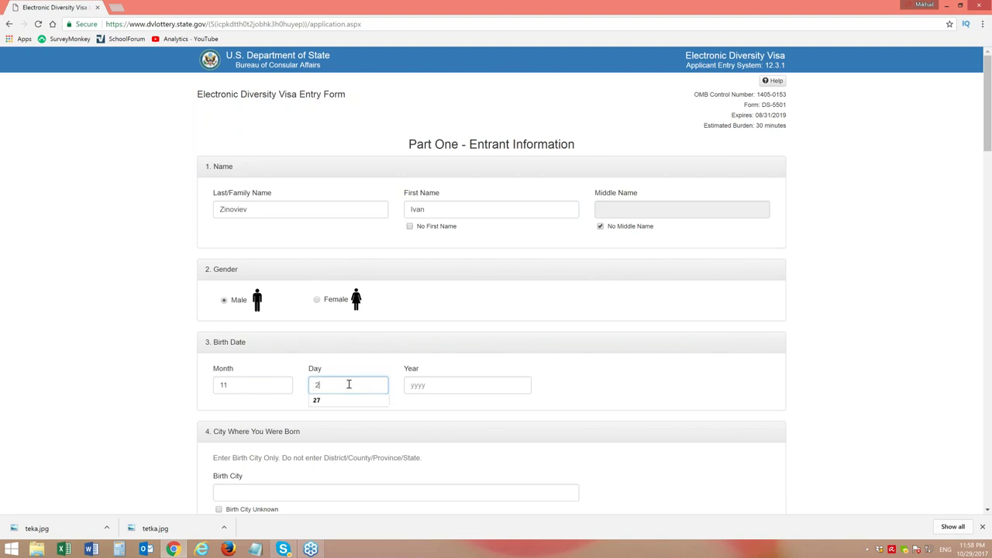
left_click(463, 387)
type("1960")
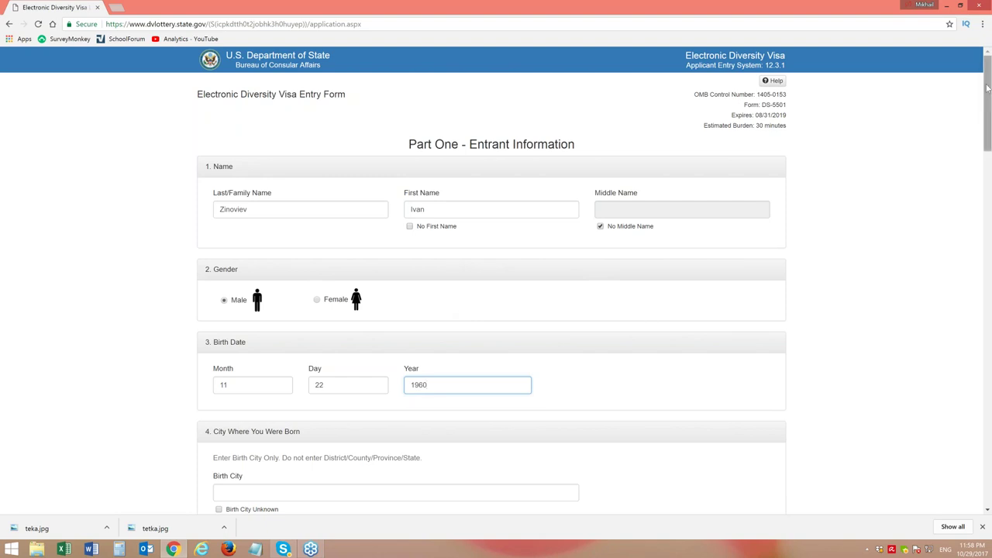
left_click_drag(989, 95, 989, 144)
Enter Petrovka as birth city, choose Russia as birth country, and scroll toward Entrant Photograph
left_click(249, 231)
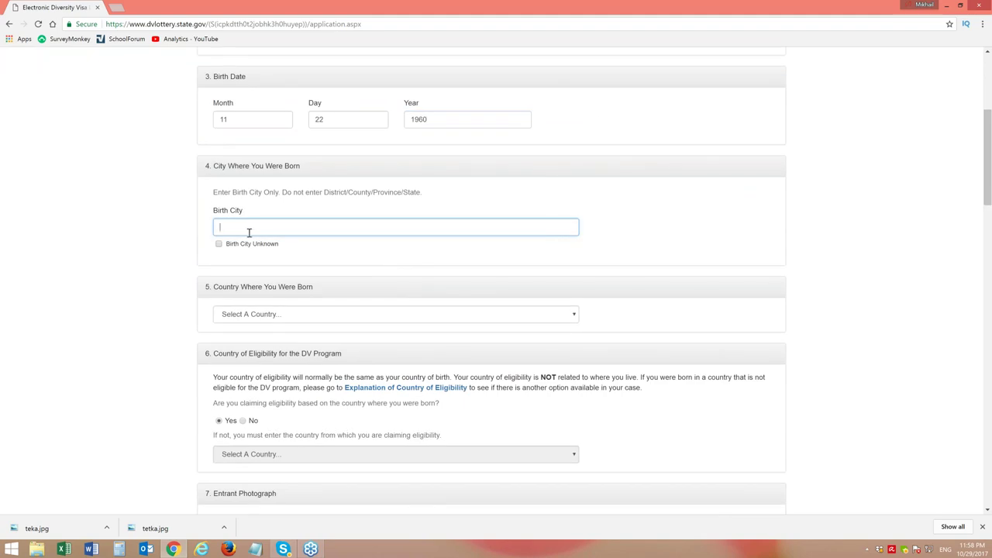
type("Petrovka")
left_click(302, 315)
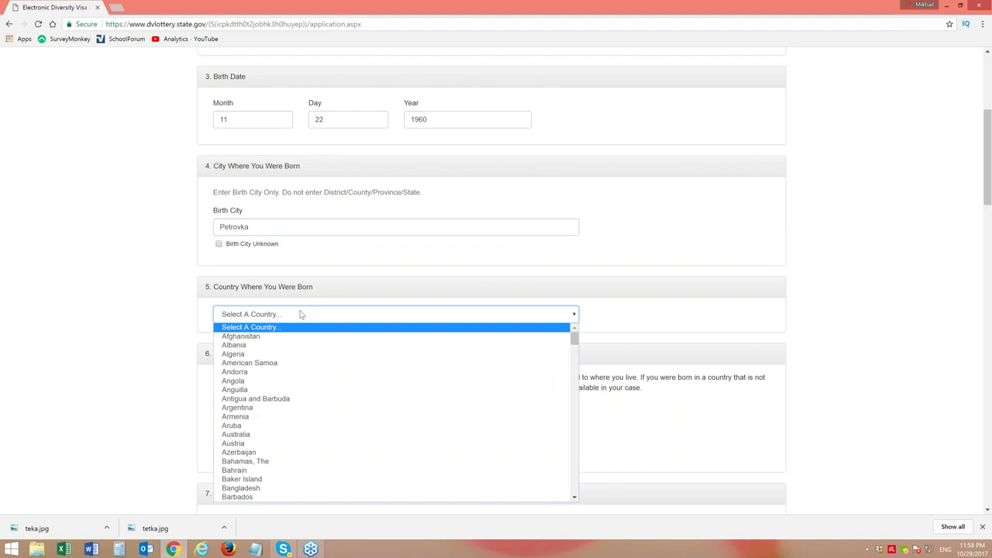
type("rr")
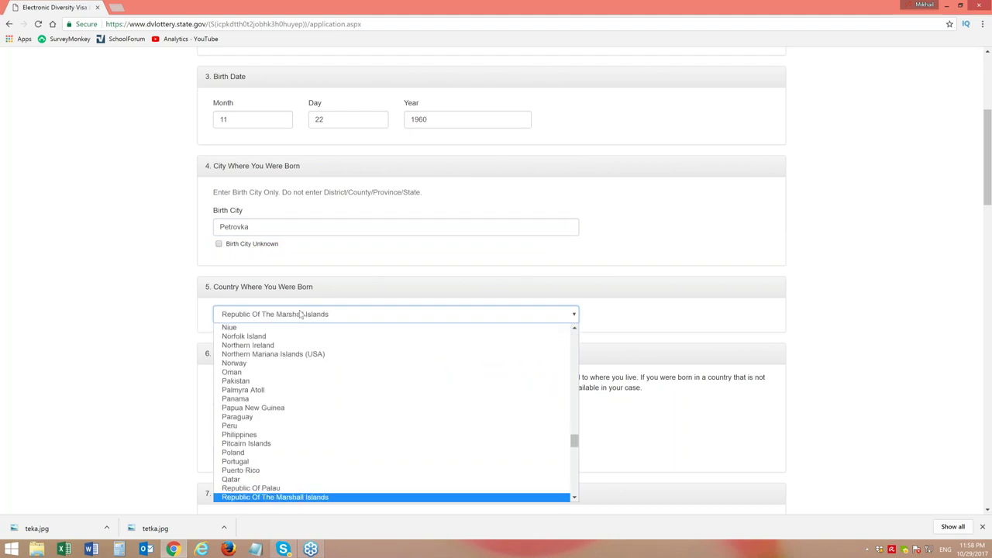
type("rr")
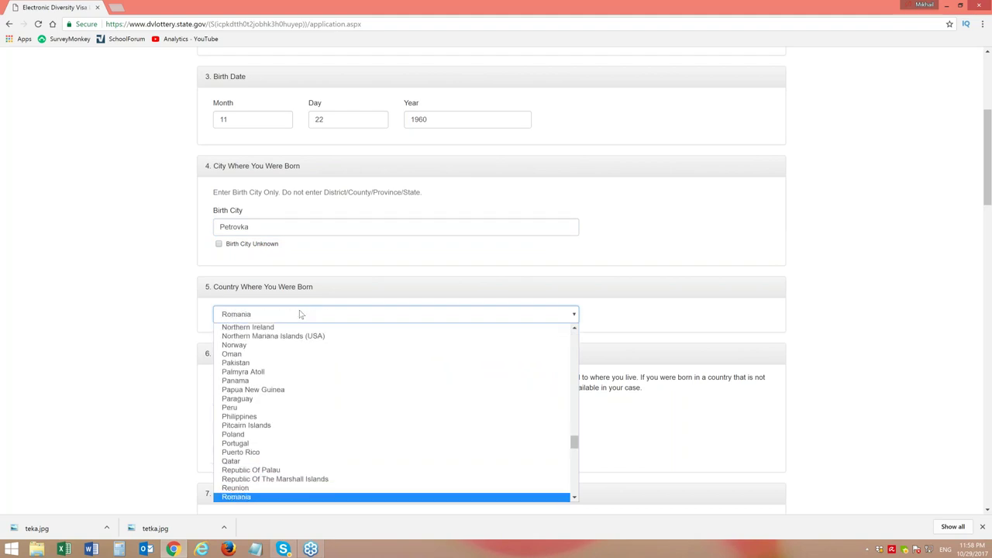
type("r")
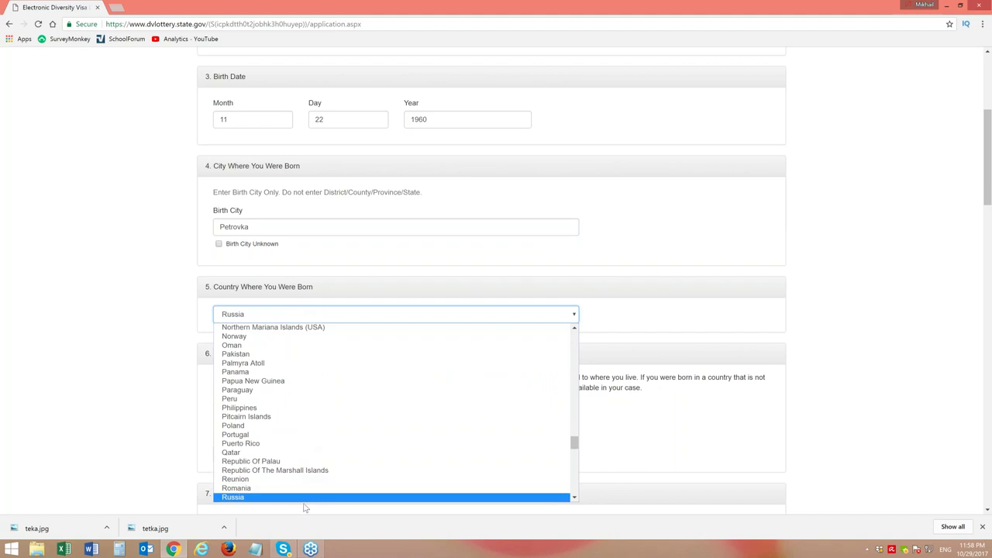
left_click(306, 498)
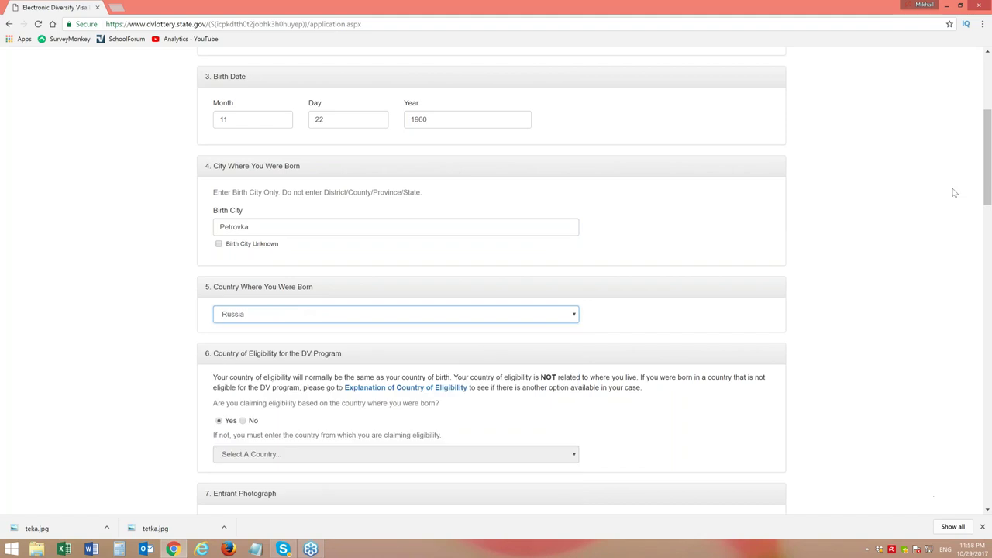
scroll(988, 194, "down", 3)
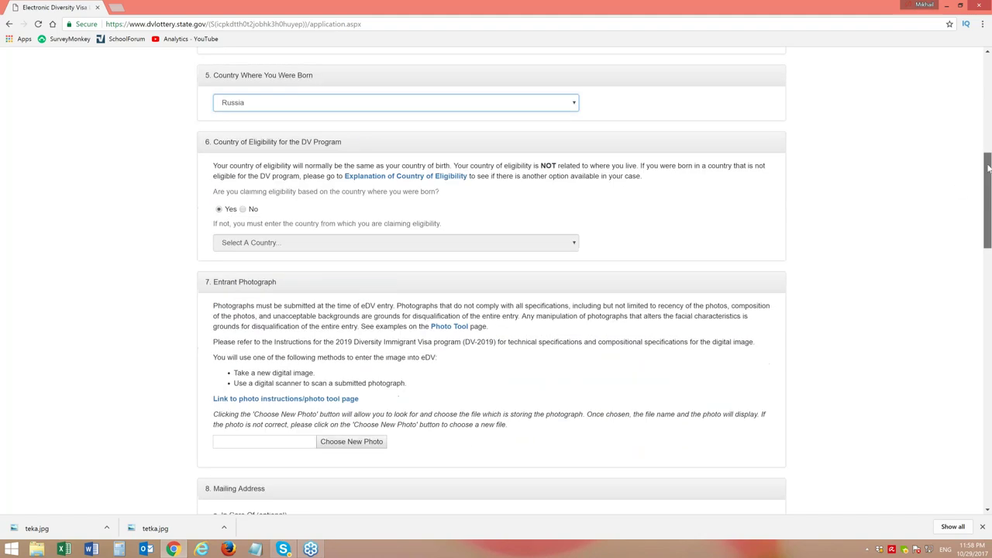
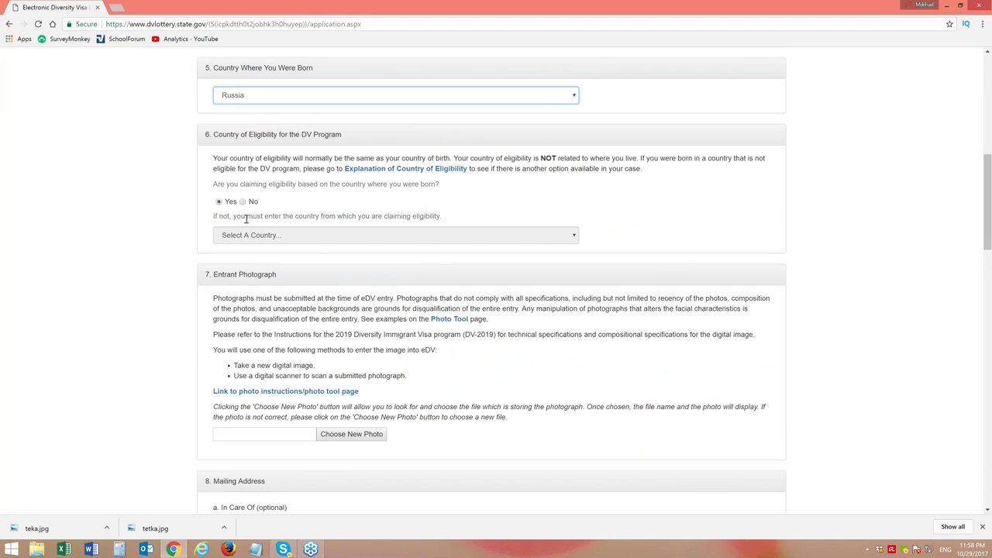
Upload teka.jpg from the Desktop as the entrant photo, then scroll to Mailing Address
left_click(348, 434)
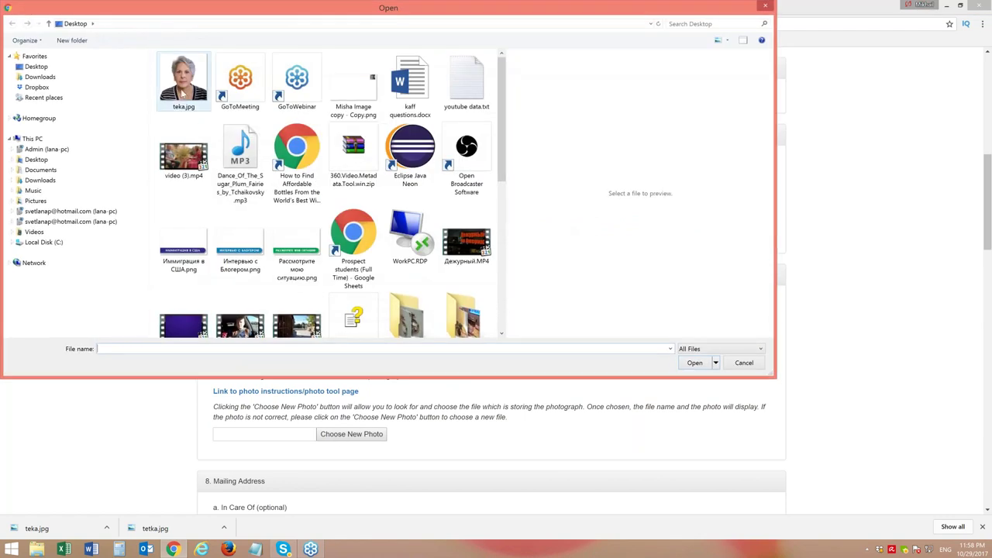
left_click(183, 81)
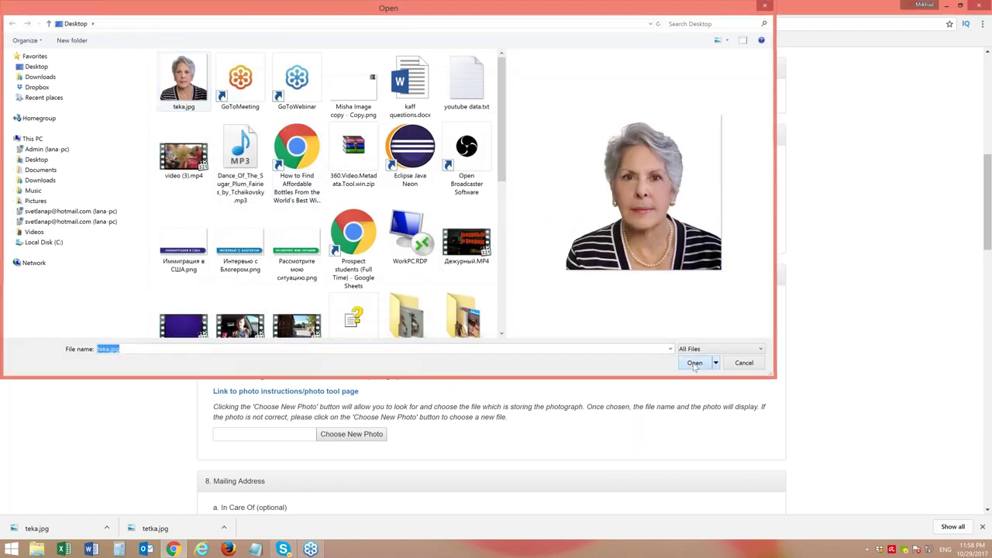
left_click(695, 362)
left_click_drag(987, 186, 989, 277)
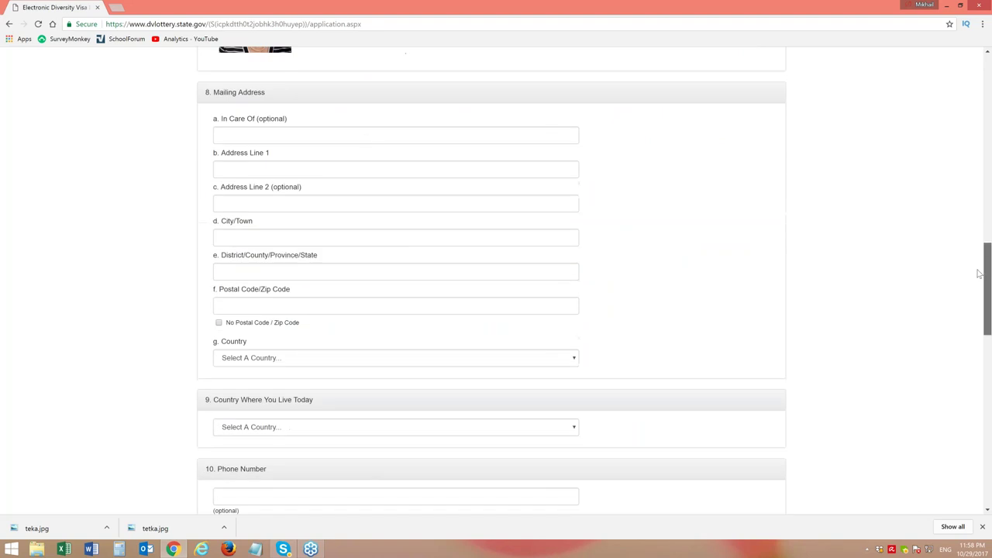
Enter the in-care-of person's name in the mailing address
left_click(358, 136)
left_click(330, 168)
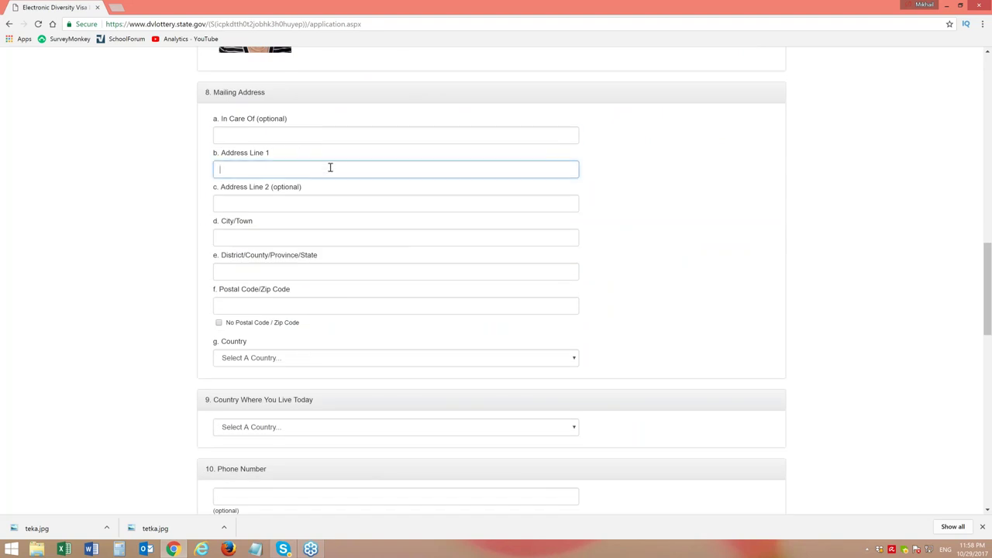
left_click(296, 134)
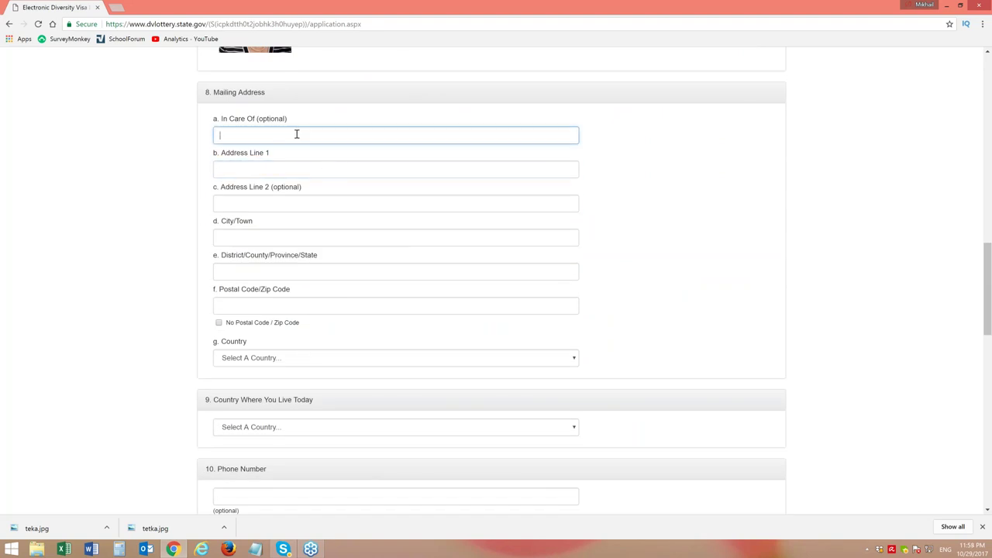
type("Ntn")
key("BackSpace")
type("Tetia Masha")
Fill in a first address line and begin the District/County/Province/State entry
left_click(270, 169)
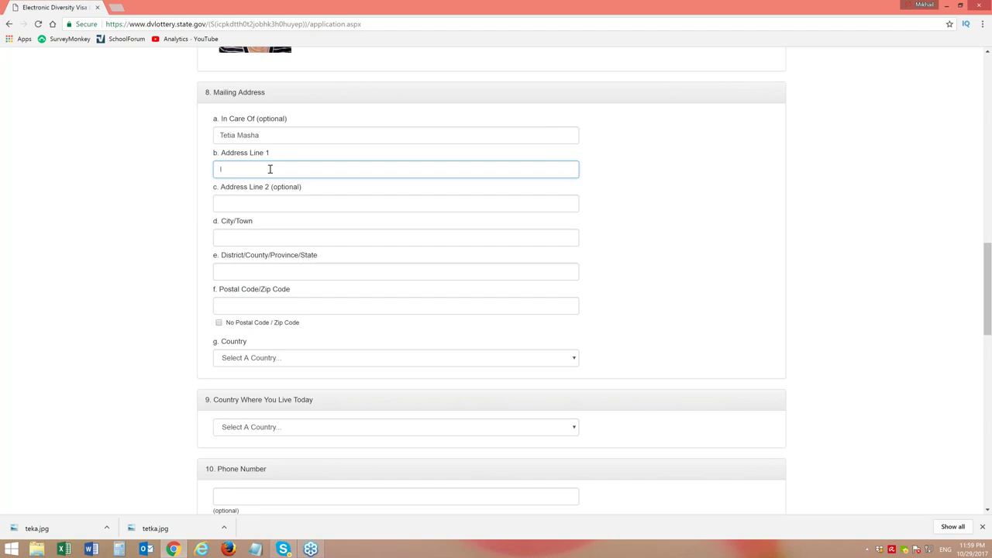
key("BackSpace")
type("Derevnya Ivantev")
type("ka")
left_click(282, 241)
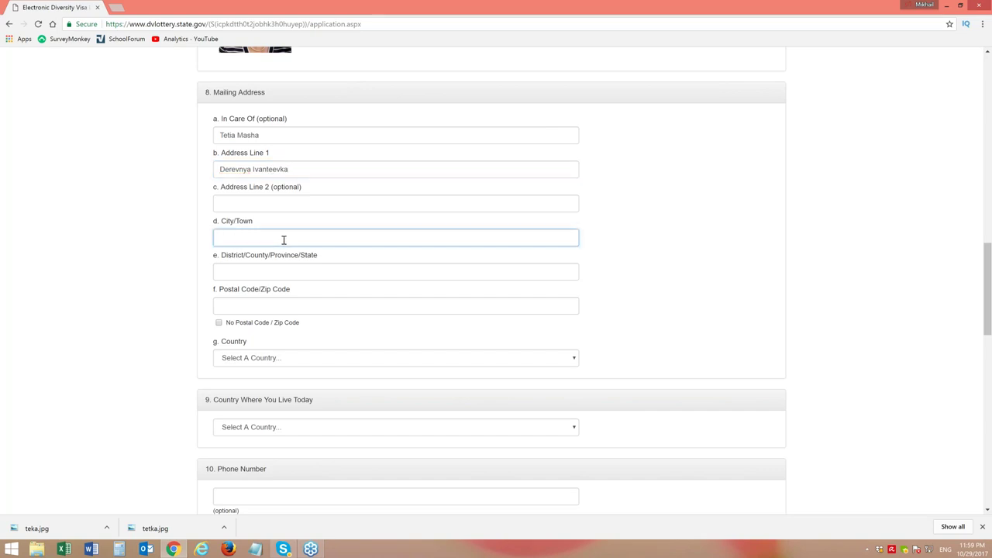
left_click(244, 269)
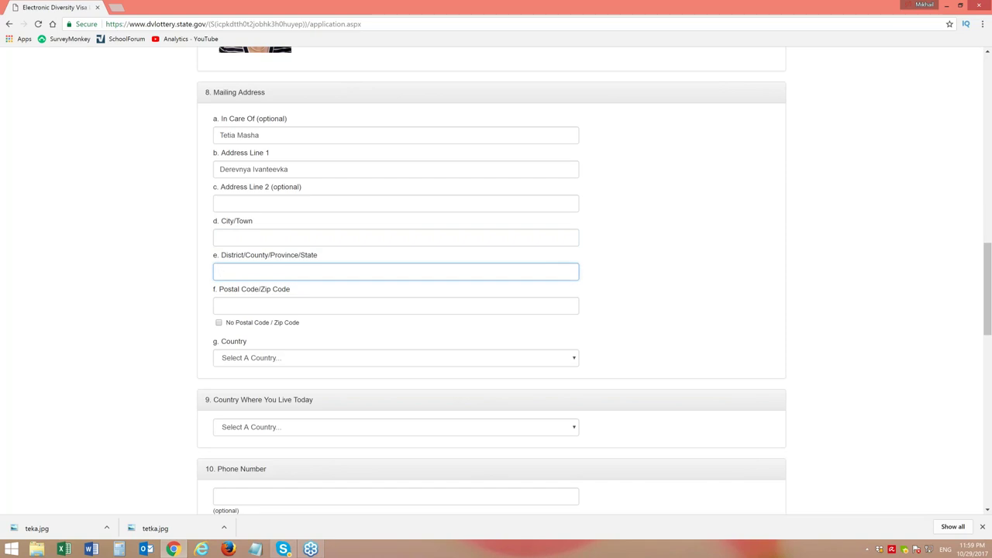
type("Klinskogo")
Replace the Address Line 1 entry with a street address
left_click_drag(290, 169, 212, 170)
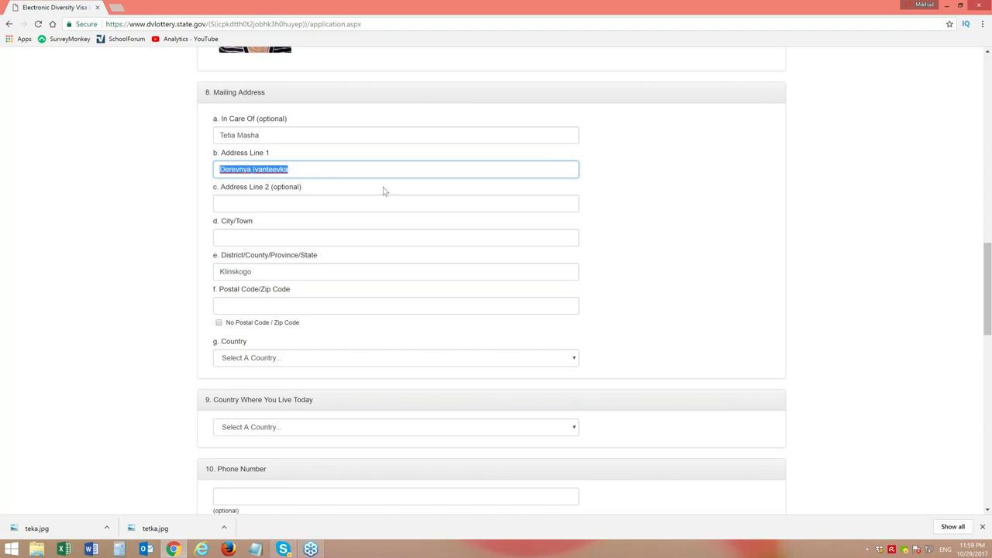
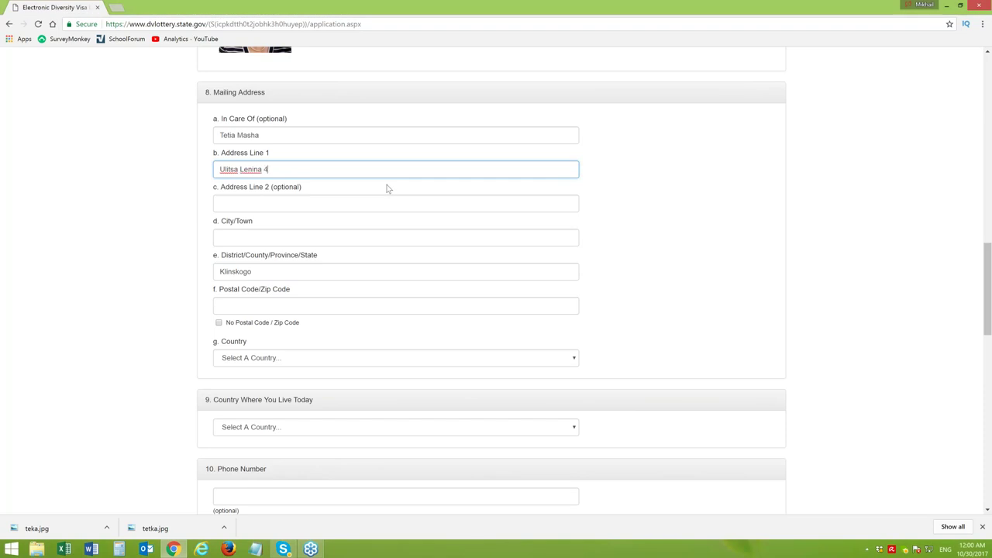
left_click(269, 239)
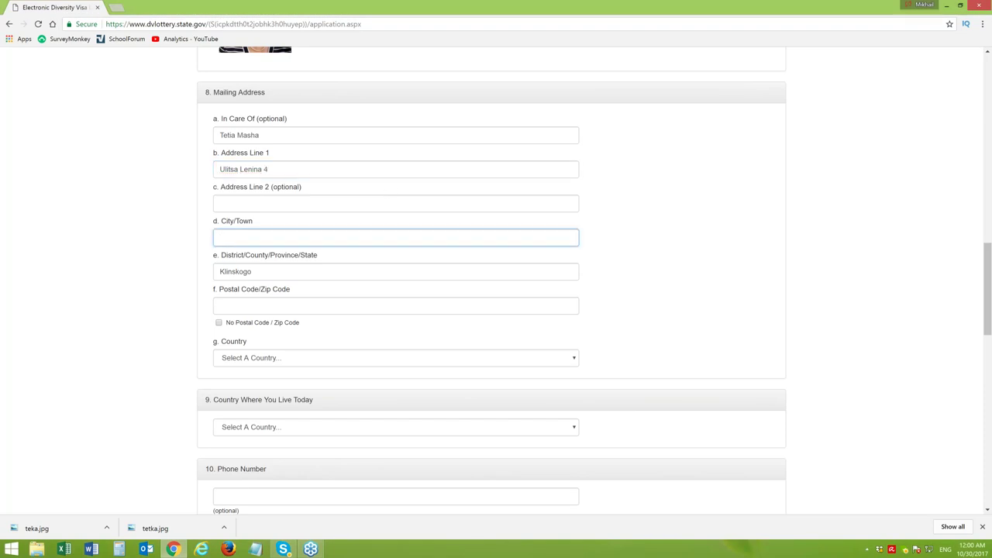
Enter the city, complete the district and region, and add the postal code
type("Ivanteevka")
left_click(271, 272)
type("Ray")
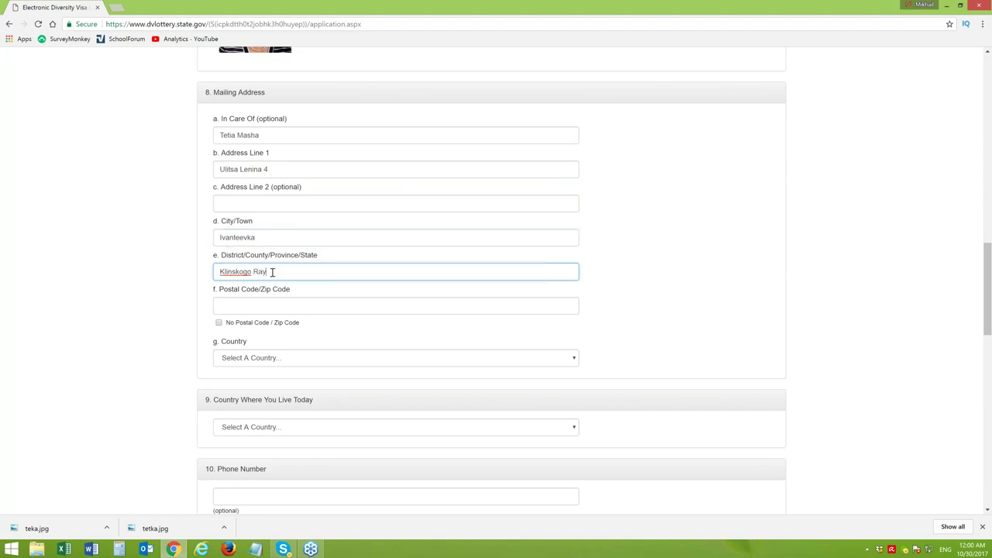
type("on")
type("a, Moskovskoy oblasti")
left_click(247, 305)
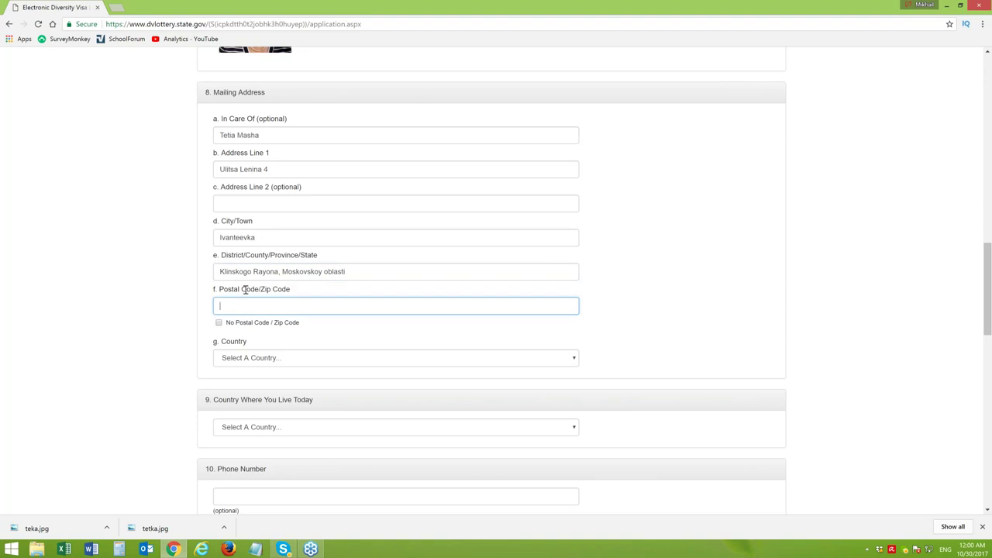
type("178976")
Set both the mailing address country and the current residence country to Russia
left_click(285, 357)
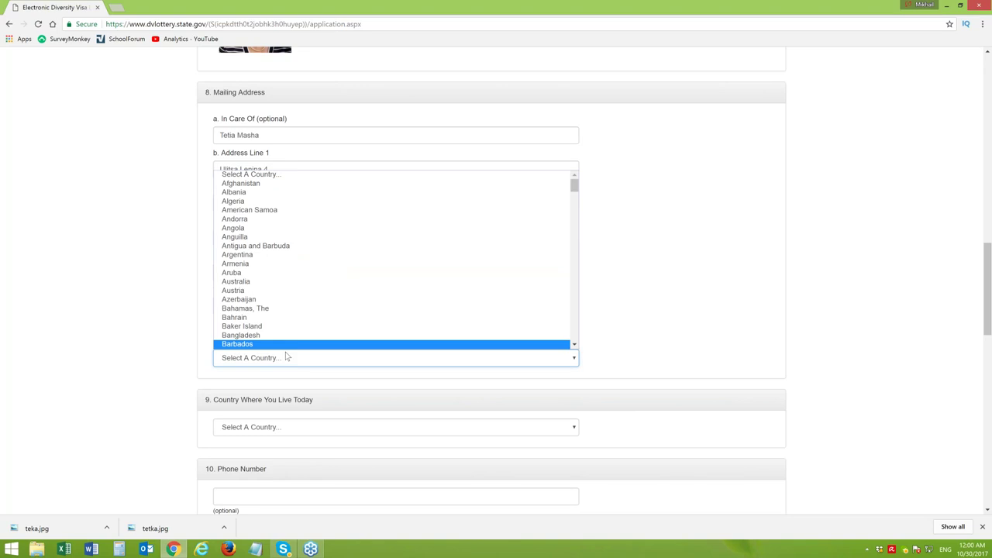
key("r")
key("Down")
key("Down")
key("Down")
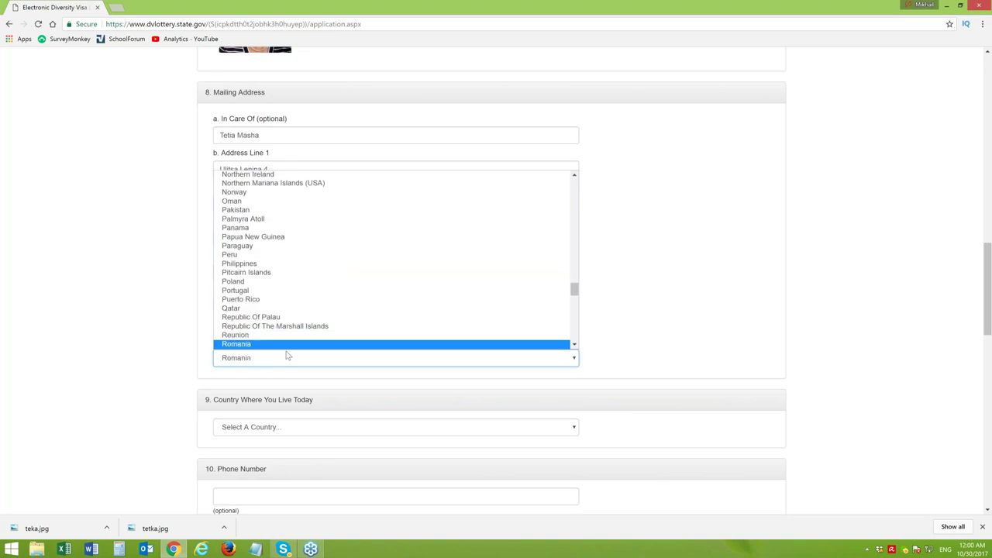
key("Down")
key("Return")
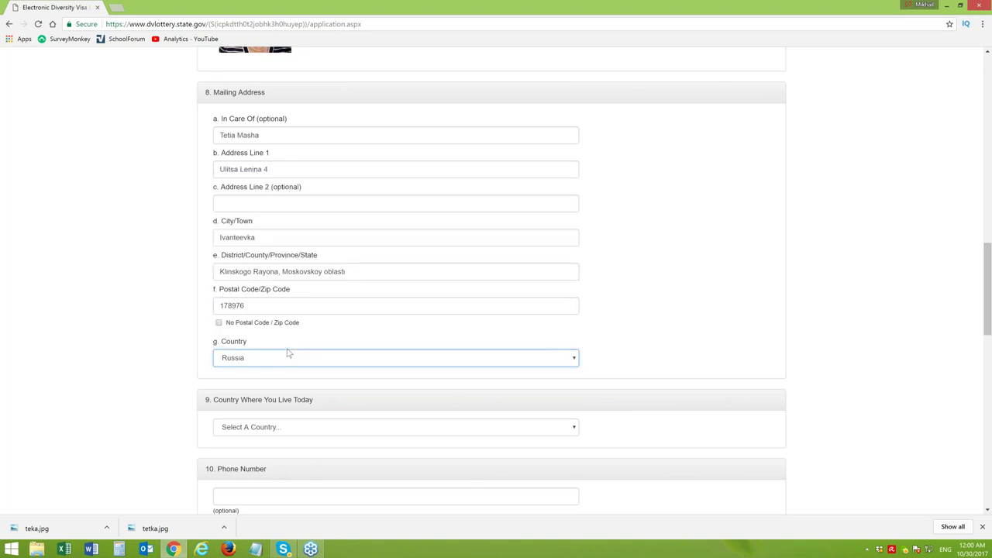
left_click(288, 427)
key("r")
key("Down")
key("Down")
key("Down")
key("Down")
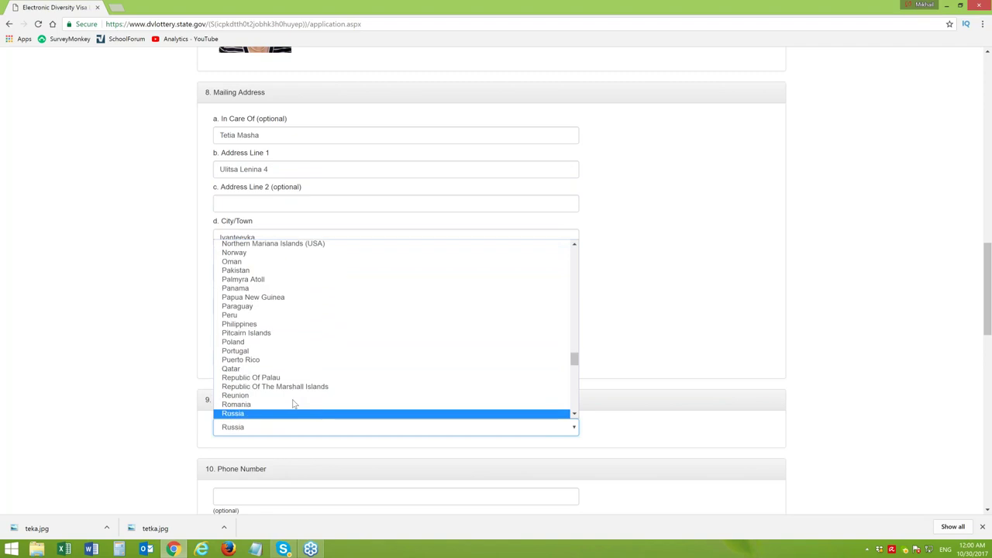
key("Return")
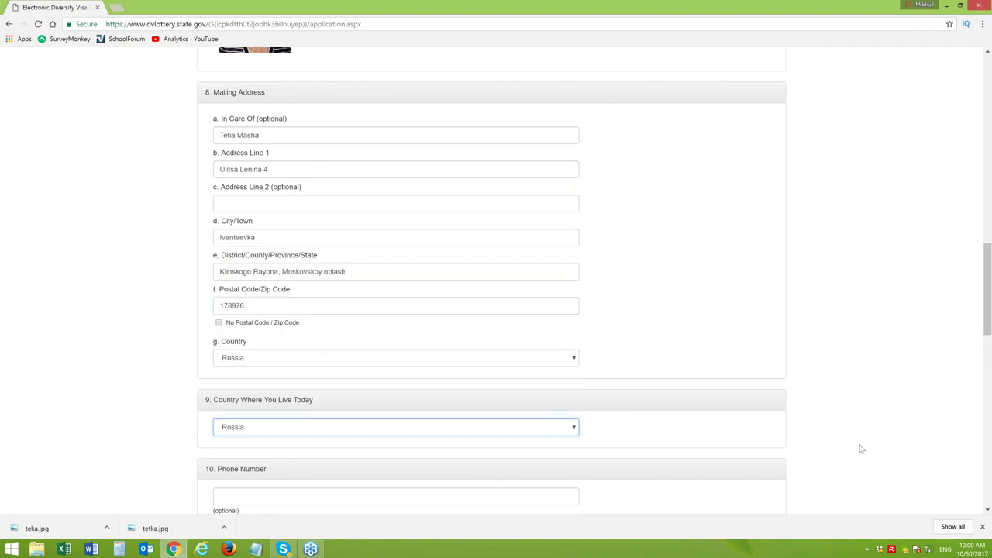
Fill in the phone number using the suggested saved number
scroll(979, 322, "down", 4)
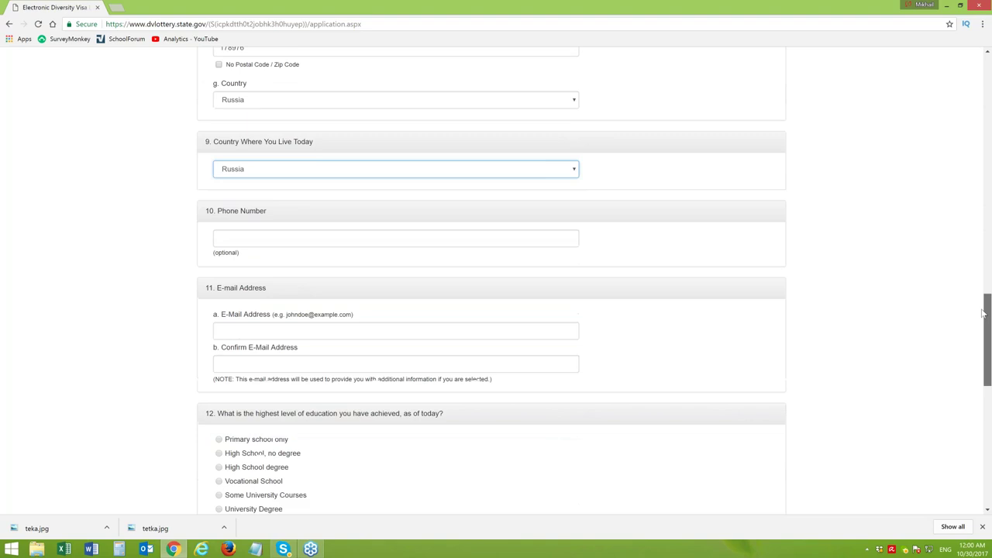
left_click(276, 152)
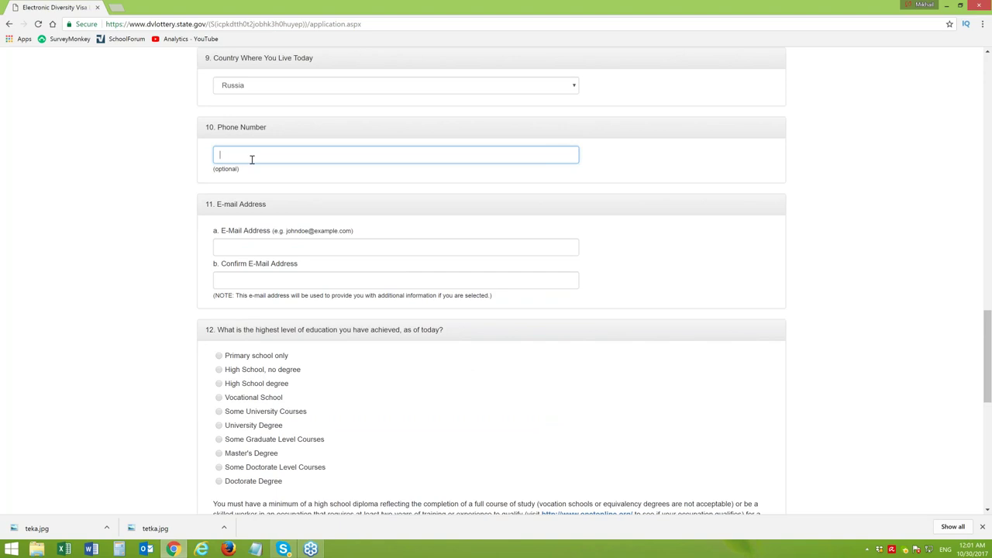
type("+")
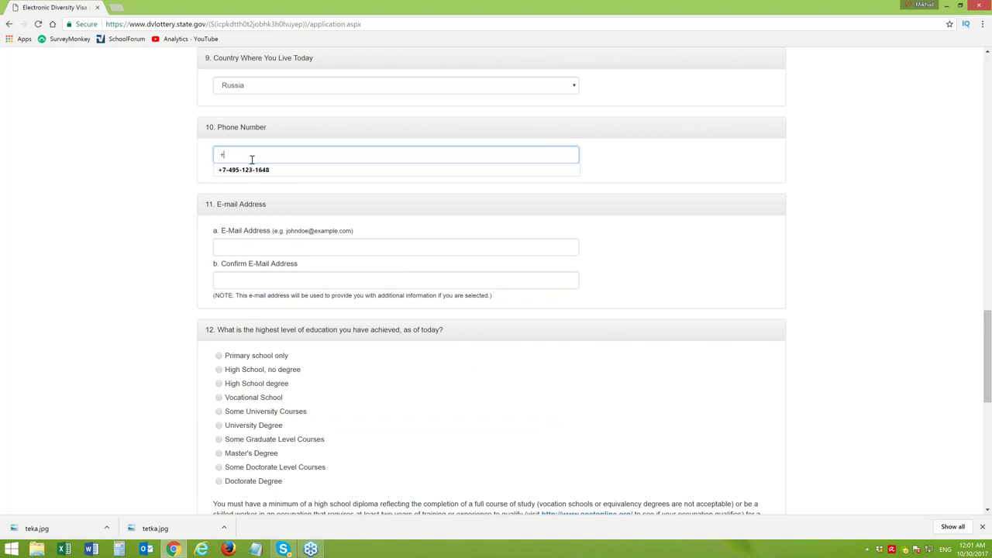
type("7")
left_click(276, 170)
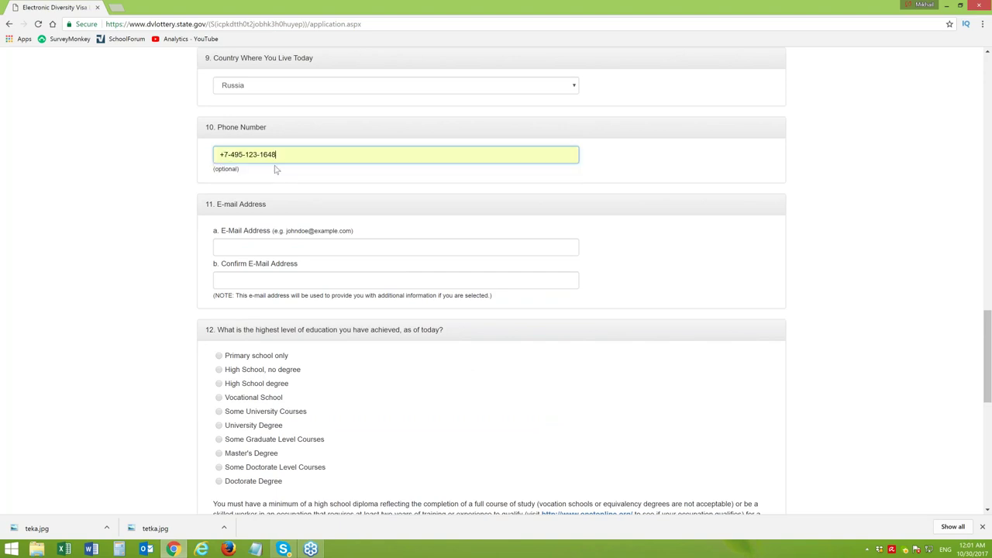
Enter and confirm the e-mail address, and set education to Some Doctorate Level Courses
left_click(255, 248)
left_click(493, 283)
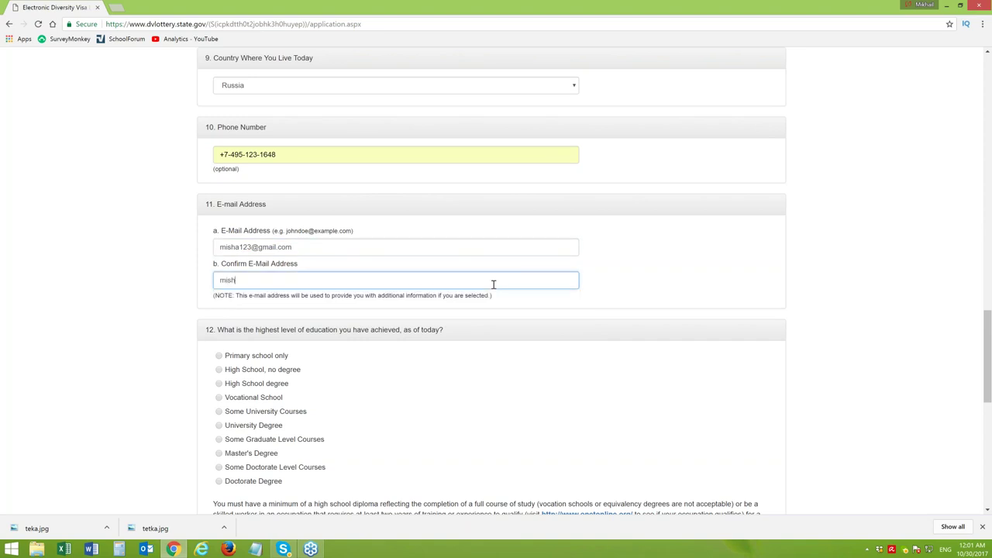
left_click(219, 467)
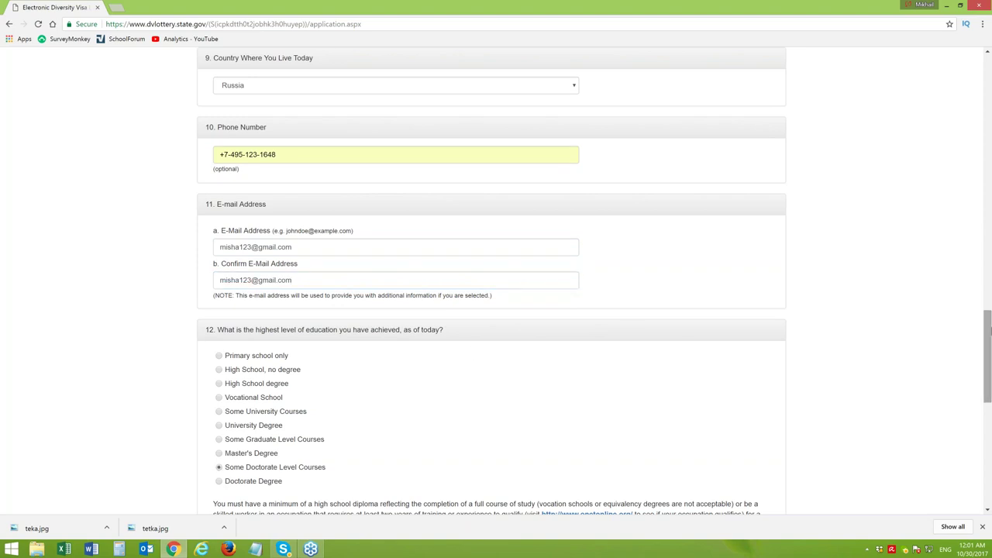
left_click_drag(988, 327, 989, 411)
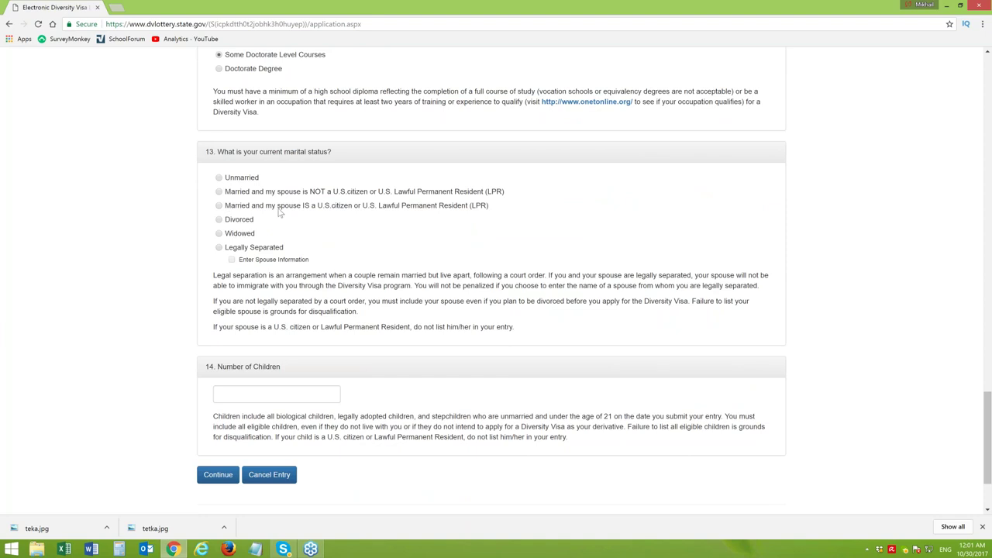
Mark married to a non-U.S.-citizen spouse with 1 child, then continue to Part Two
left_click(220, 192)
scroll(988, 409, "down", 3)
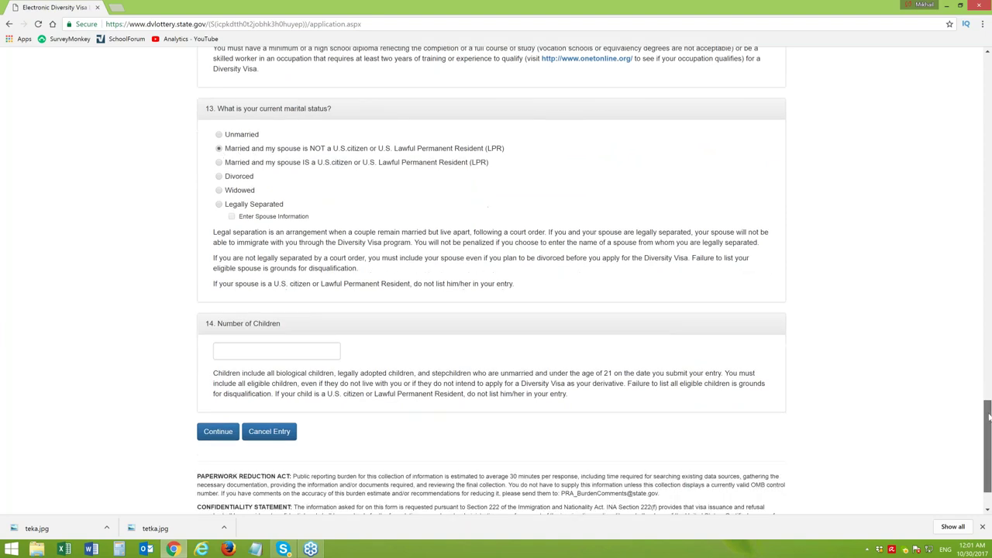
left_click(301, 289)
type("1")
left_click(273, 300)
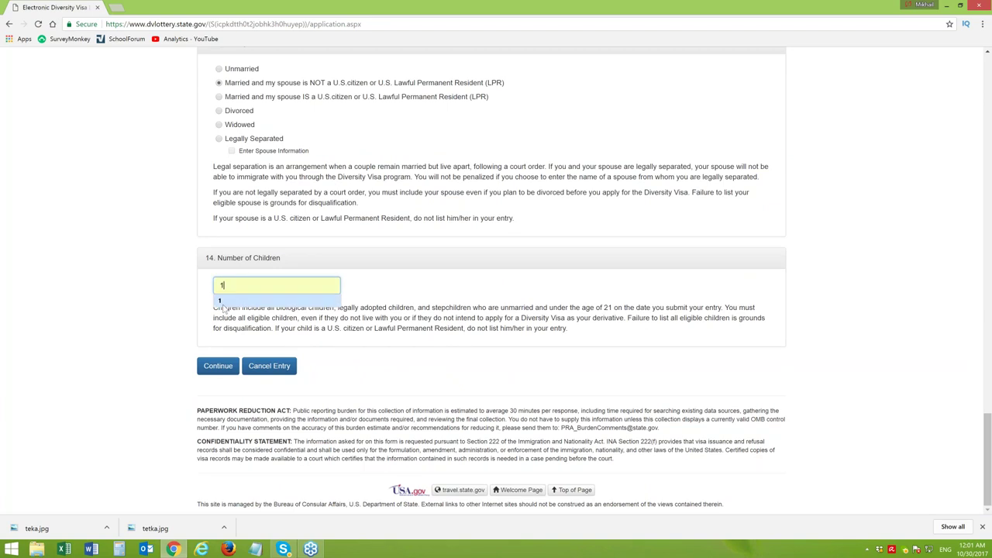
left_click(216, 372)
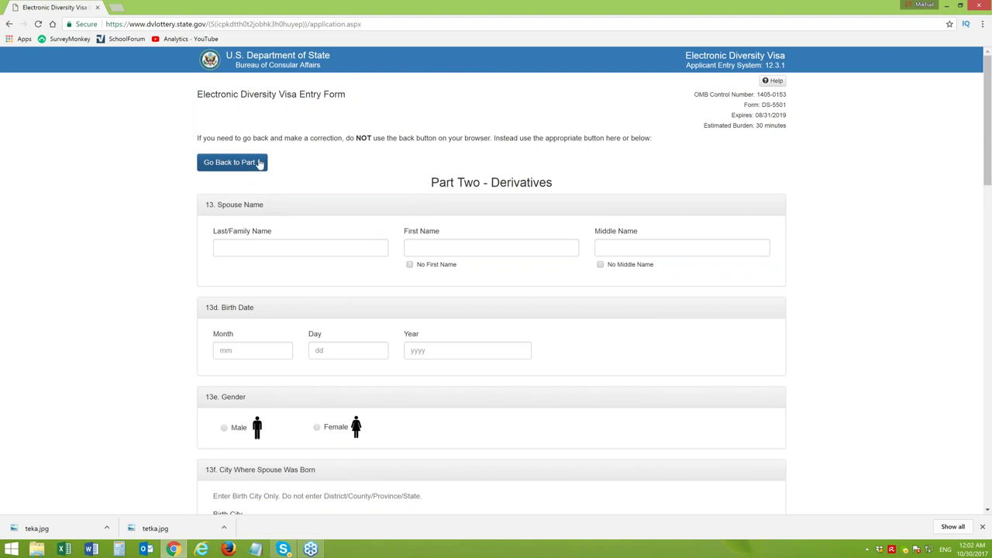
Enter the spouse's last and first names and tick No Middle Name
left_click_drag(990, 75, 959, 106)
left_click(282, 166)
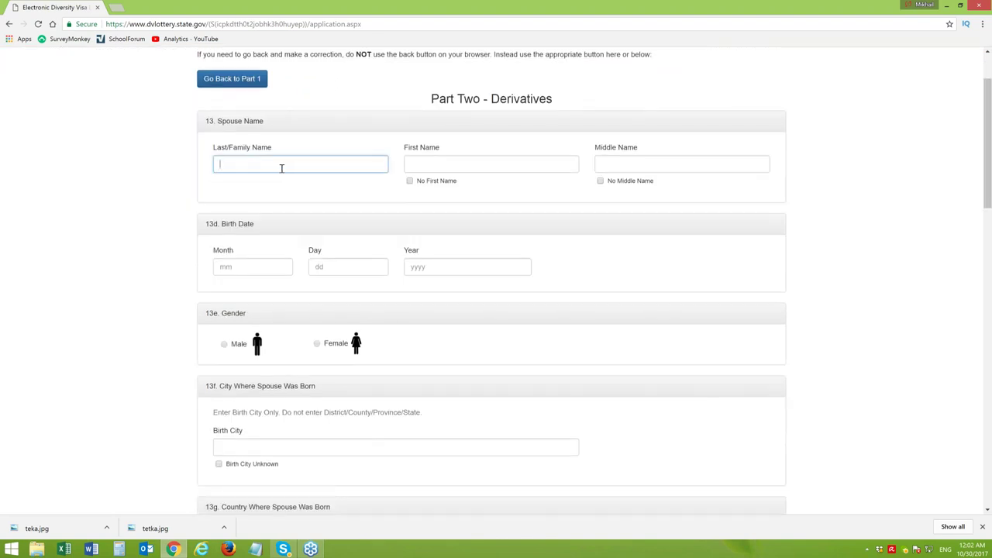
type("Inav")
key("BackSpace")
key("BackSpace")
key("BackSpace")
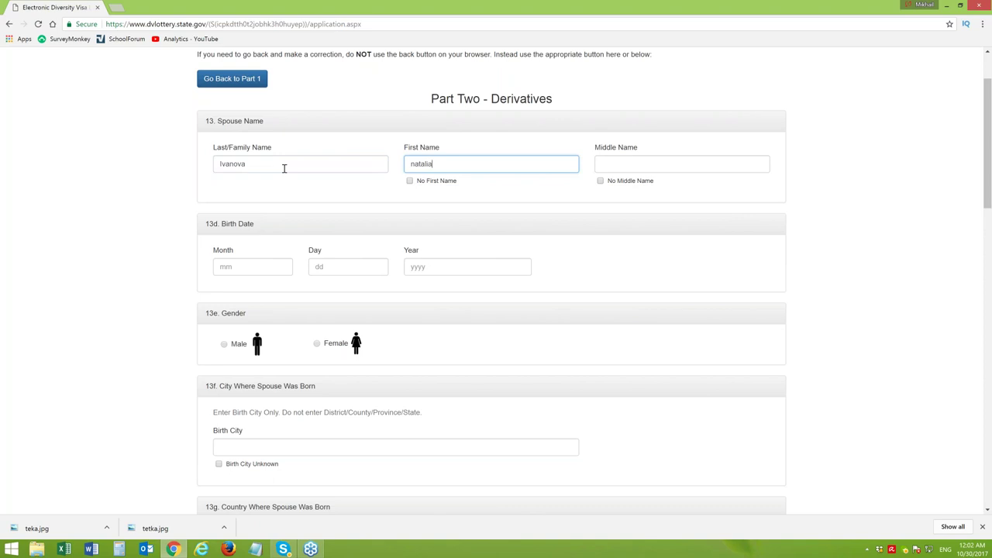
double_click(414, 163)
type("N")
left_click(601, 181)
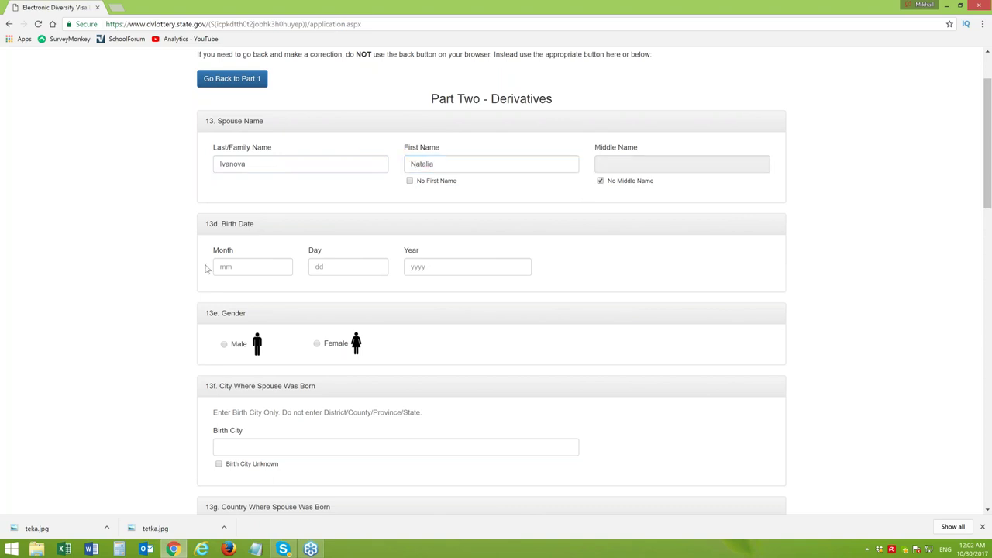
left_click(252, 271)
type("10")
left_click(344, 267)
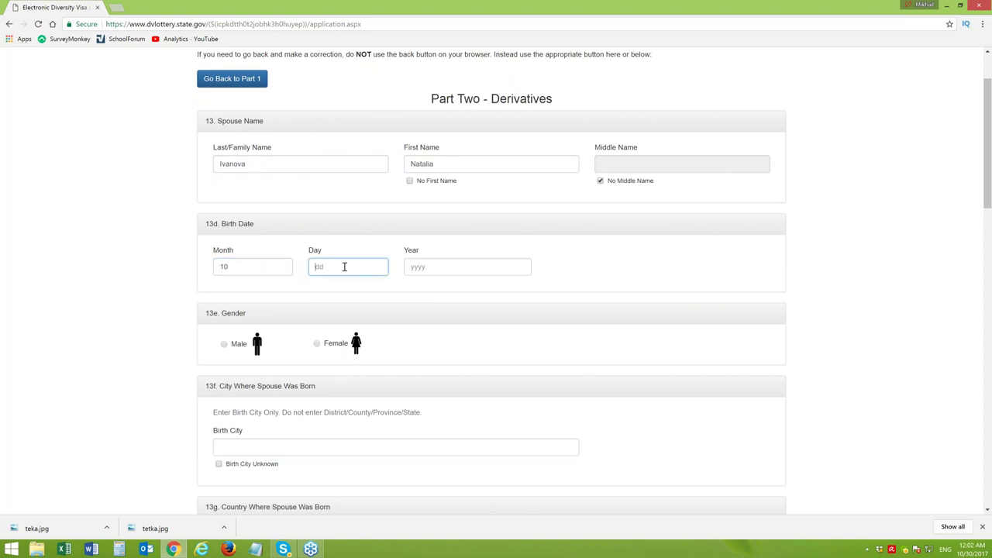
type("11")
left_click(427, 266)
type("19")
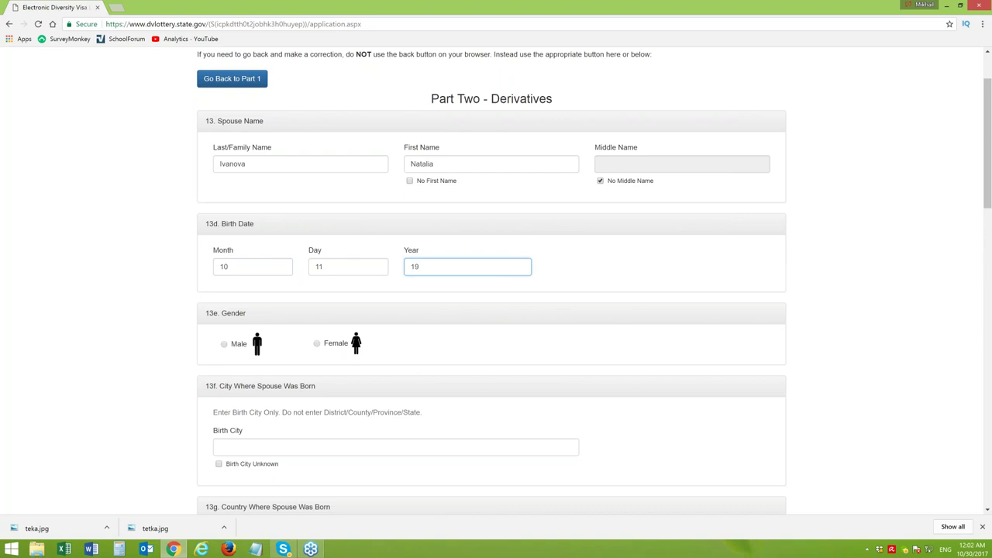
type("75")
left_click(316, 344)
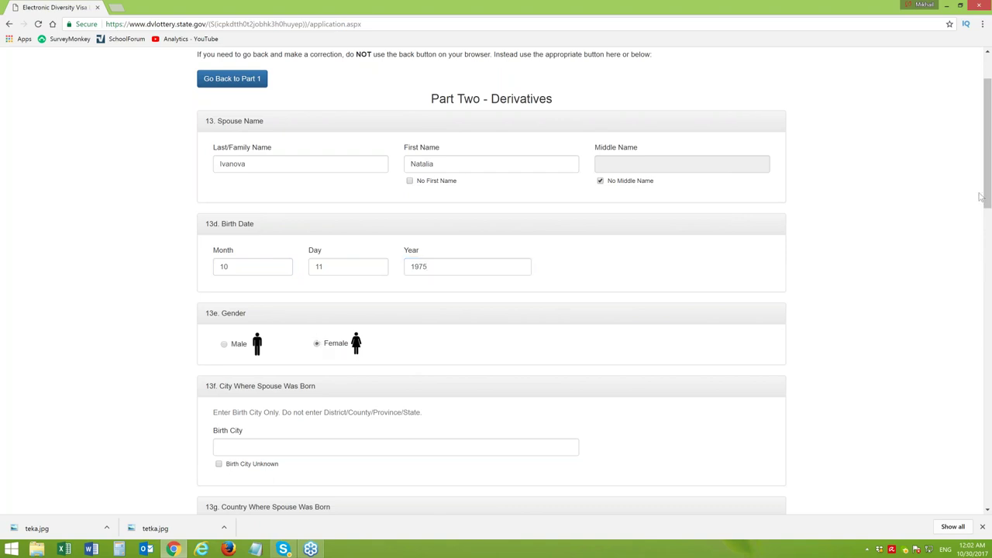
Enter Kiev as the spouse's birth city and Ukraine as birth country
left_click_drag(988, 118, 521, 186)
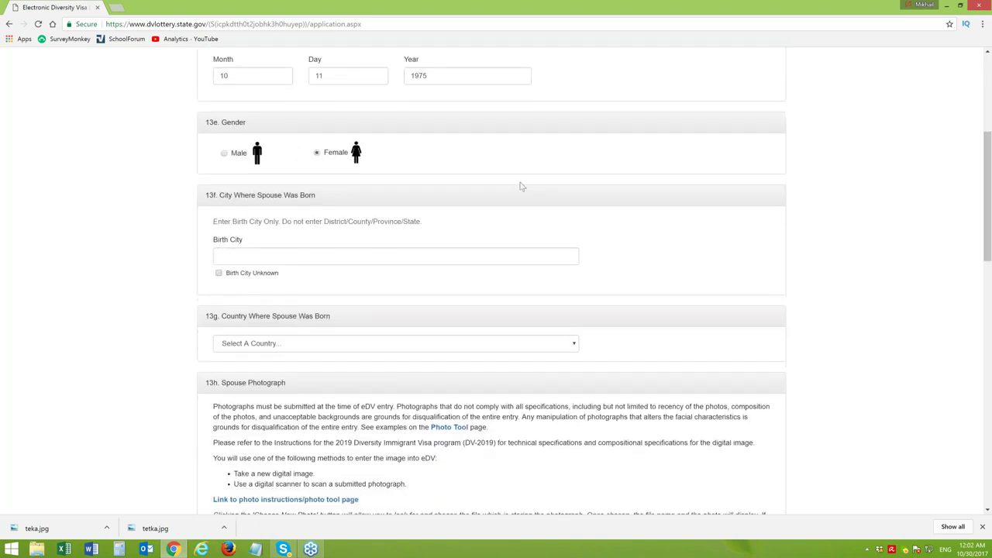
left_click(281, 256)
type("Kuiev")
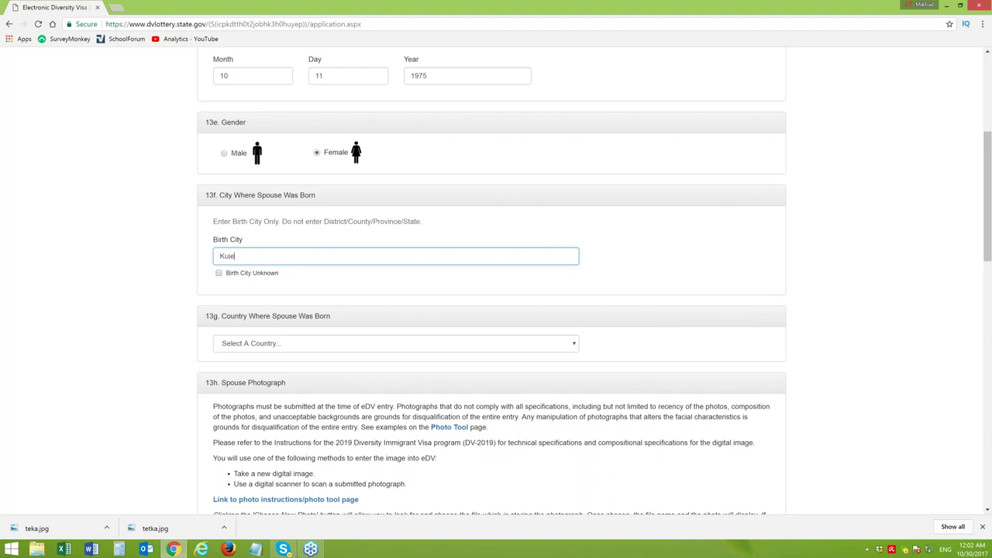
key("BackSpace")
key("BackSpace")
key("BackSpace")
type("iev")
left_click(337, 351)
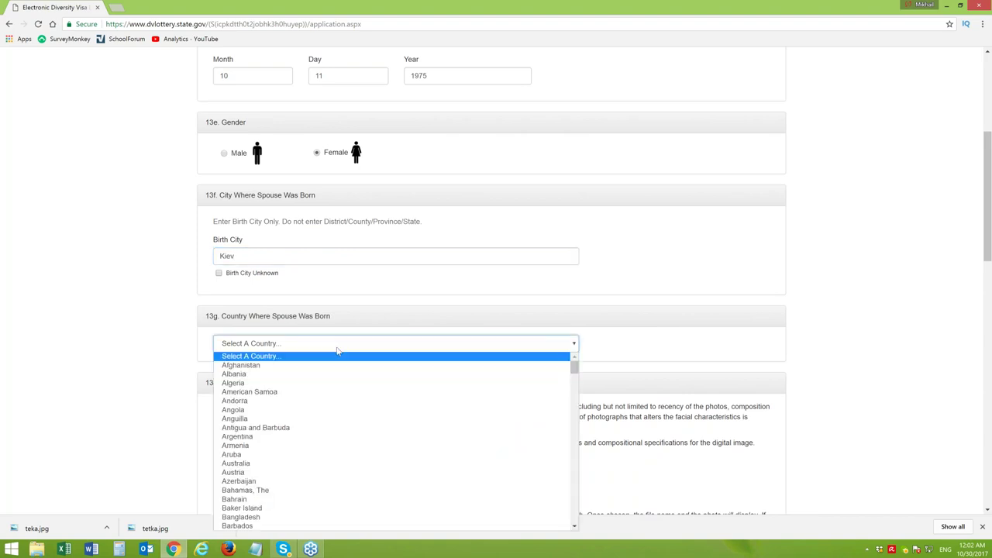
type("uk")
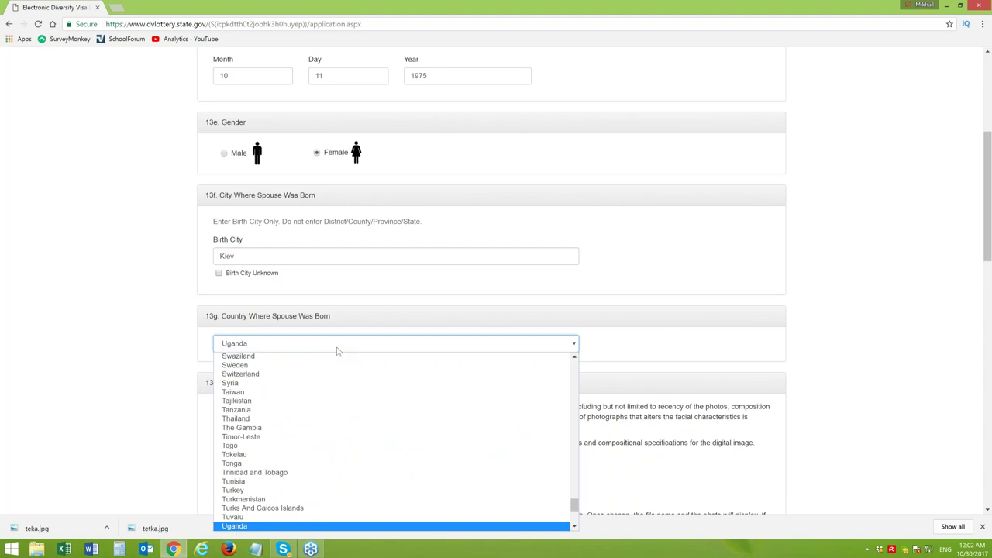
key("Return")
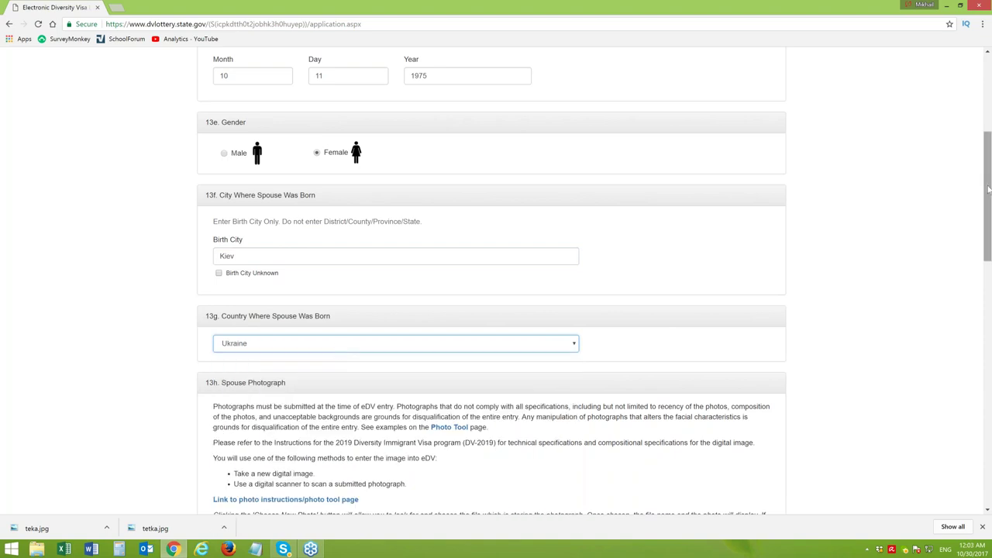
left_click_drag(989, 186, 990, 182)
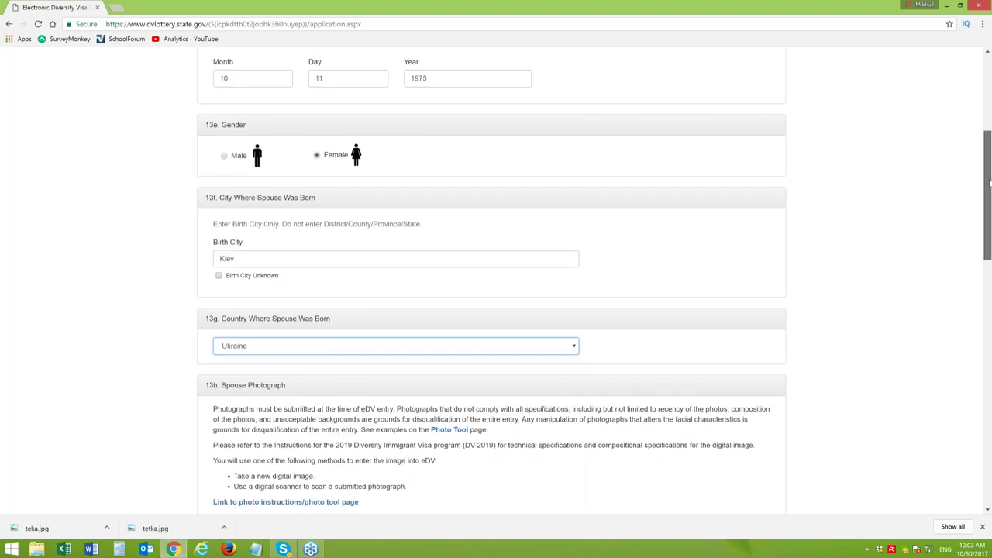
left_click_drag(989, 183, 989, 217)
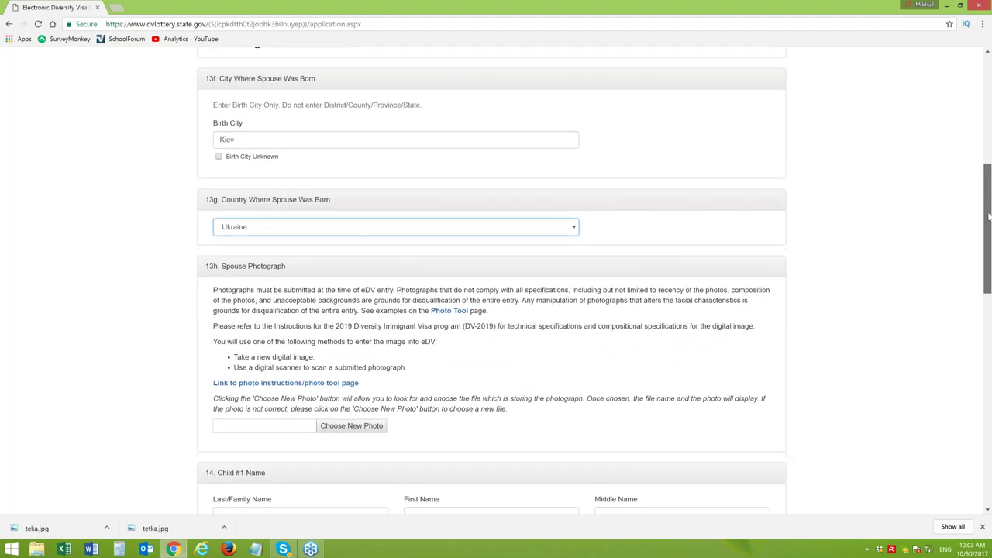
left_click(118, 9)
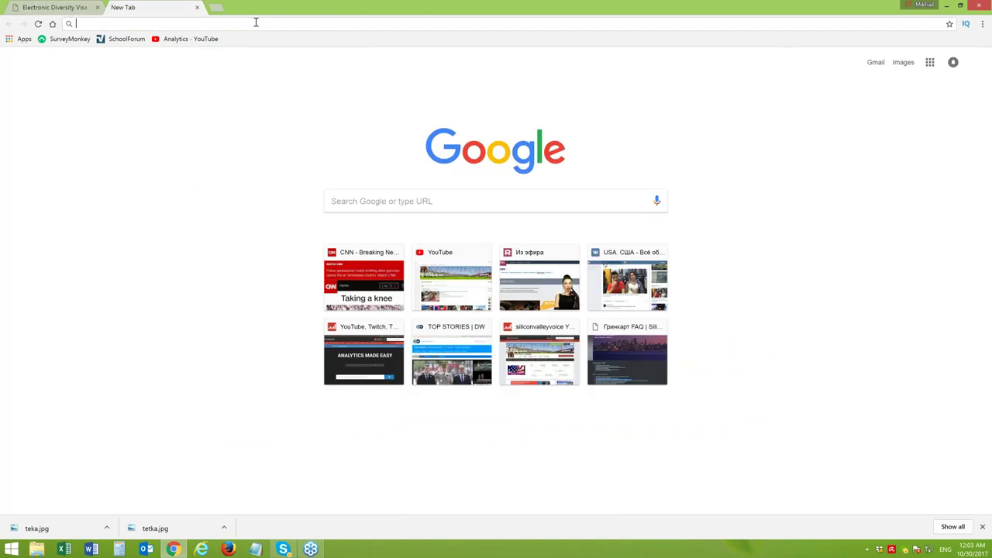
Search Google Maps for 'ukraine' in the new tab, then return to the visa form
type("maps.google.com")
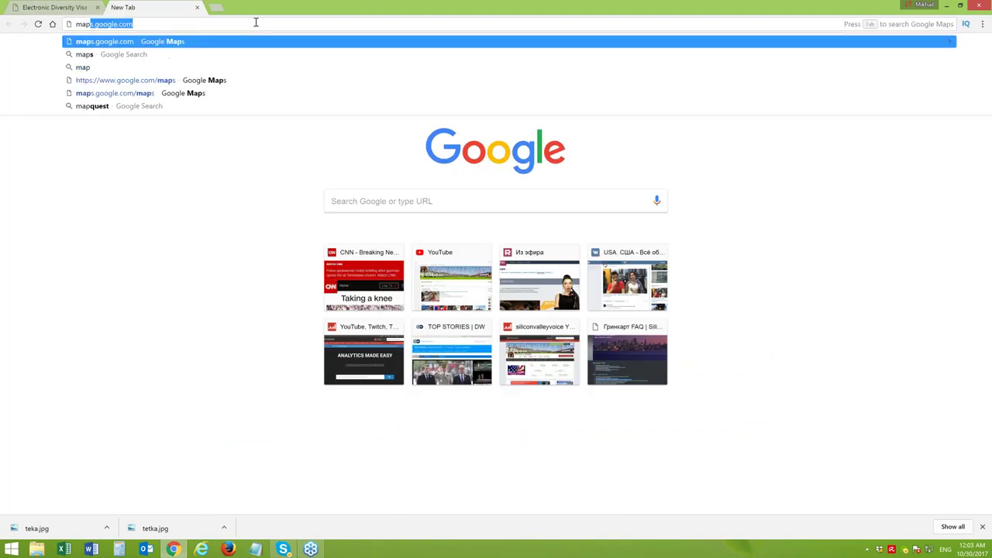
key("Return")
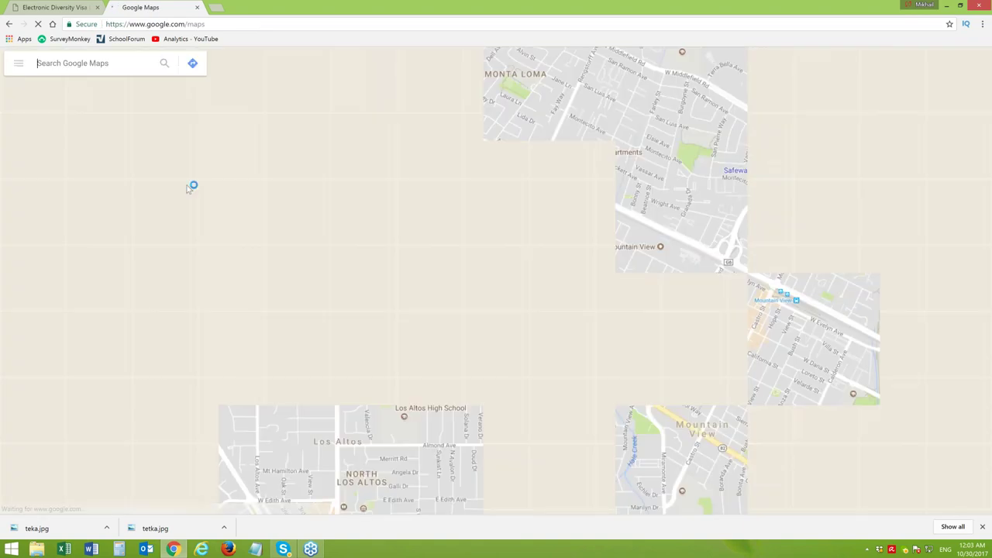
type("ukraine")
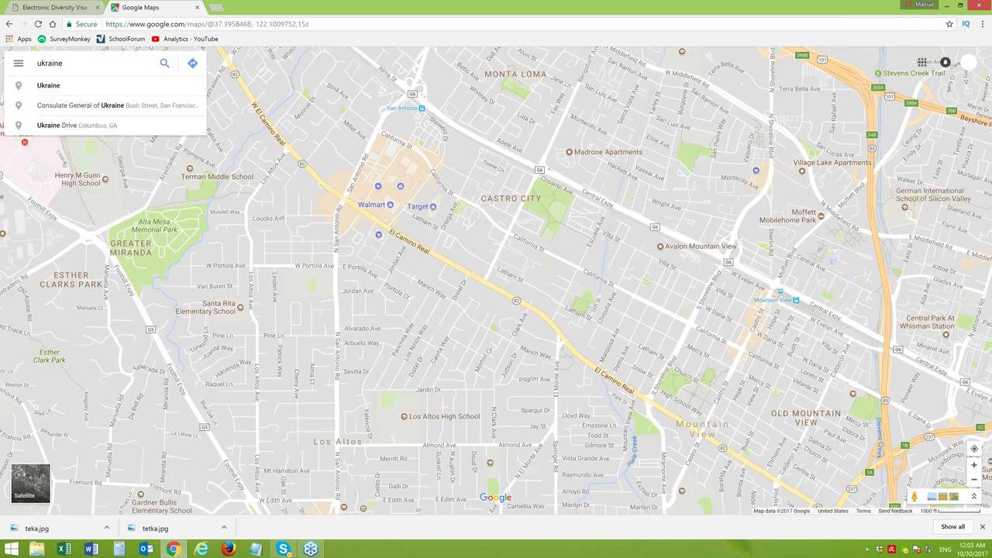
key("Return")
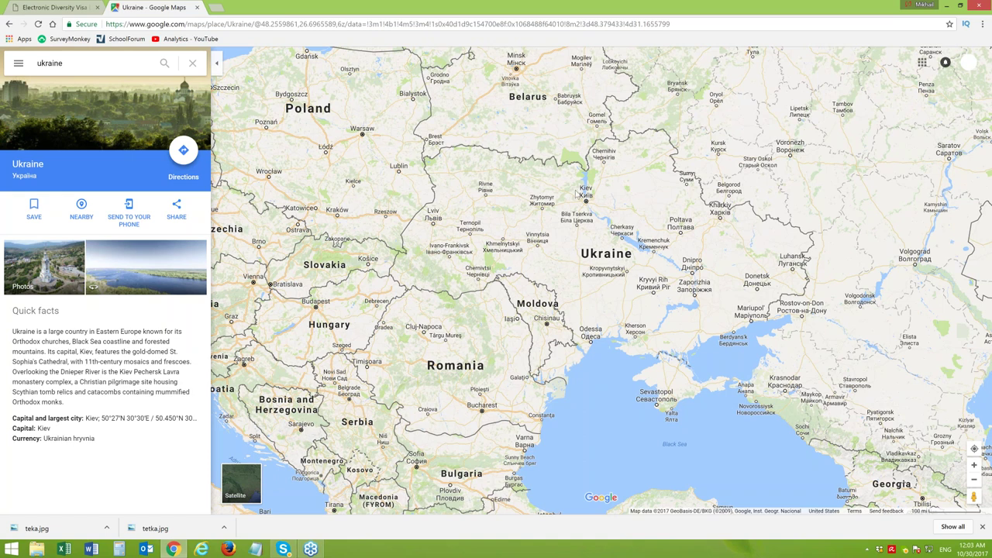
left_click(65, 8)
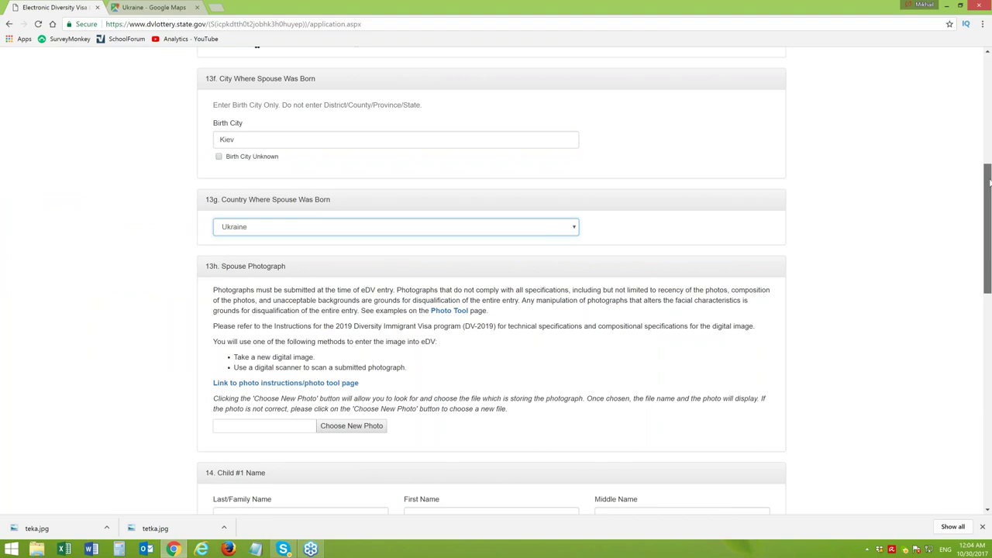
Upload teka.jpg from the Desktop as the spouse photo
left_click_drag(988, 182, 989, 203)
scroll(715, 269, "down", 2)
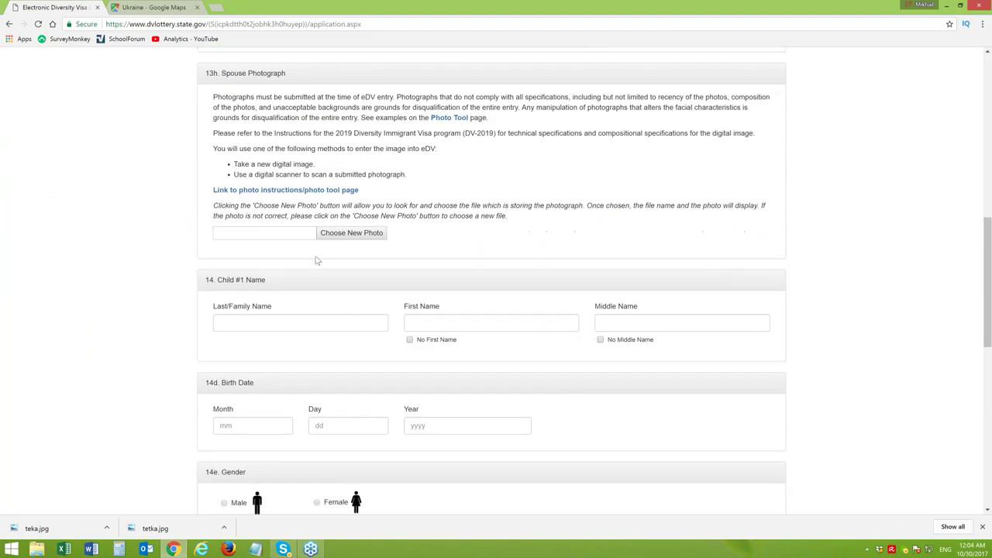
left_click(342, 238)
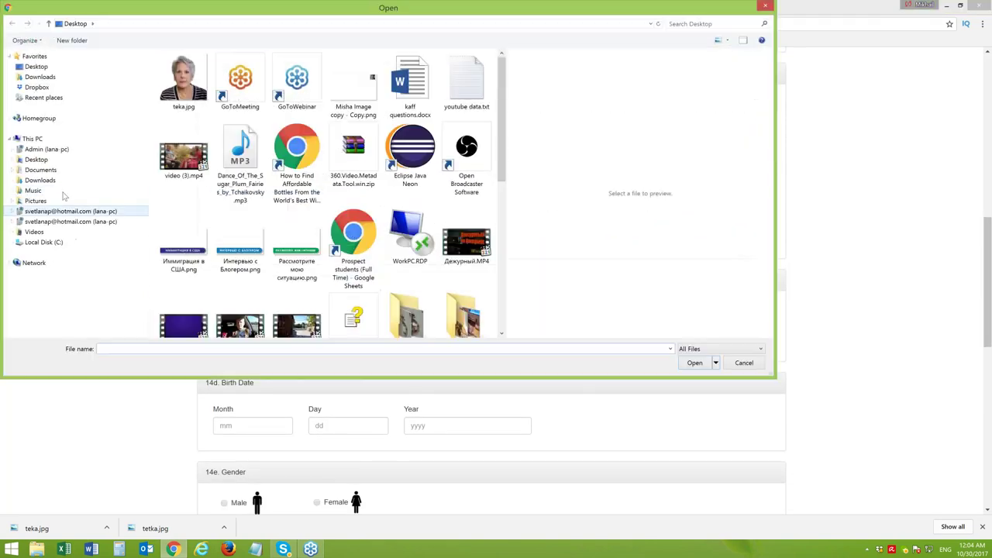
left_click(183, 79)
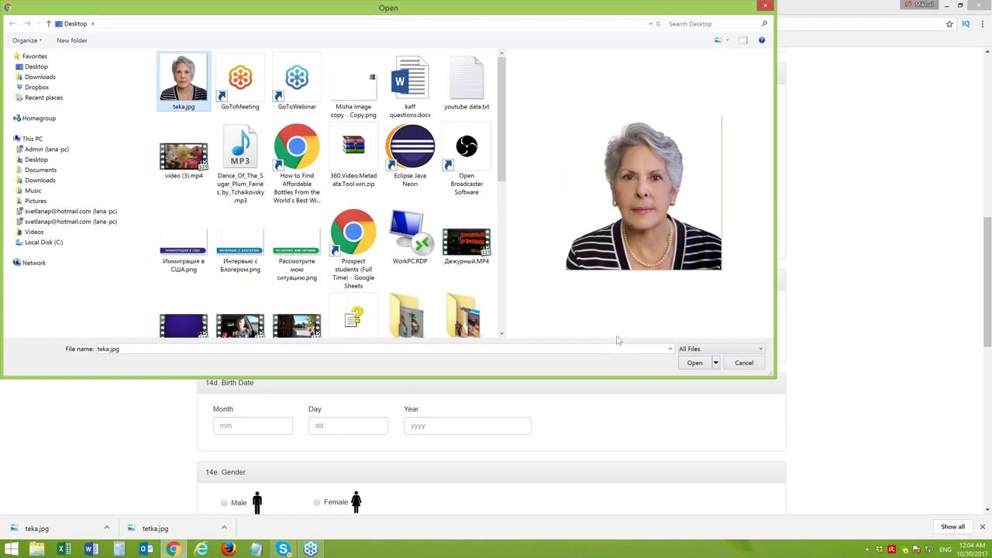
left_click(690, 363)
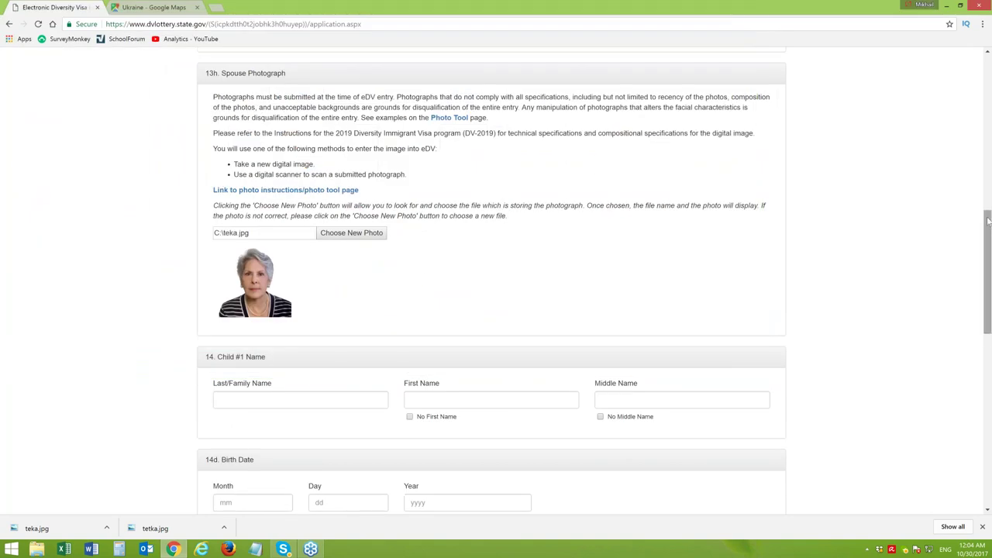
left_click_drag(988, 222, 988, 286)
Enter Child #1's last and first names, capitalised, and tick No Middle Name
left_click(303, 162)
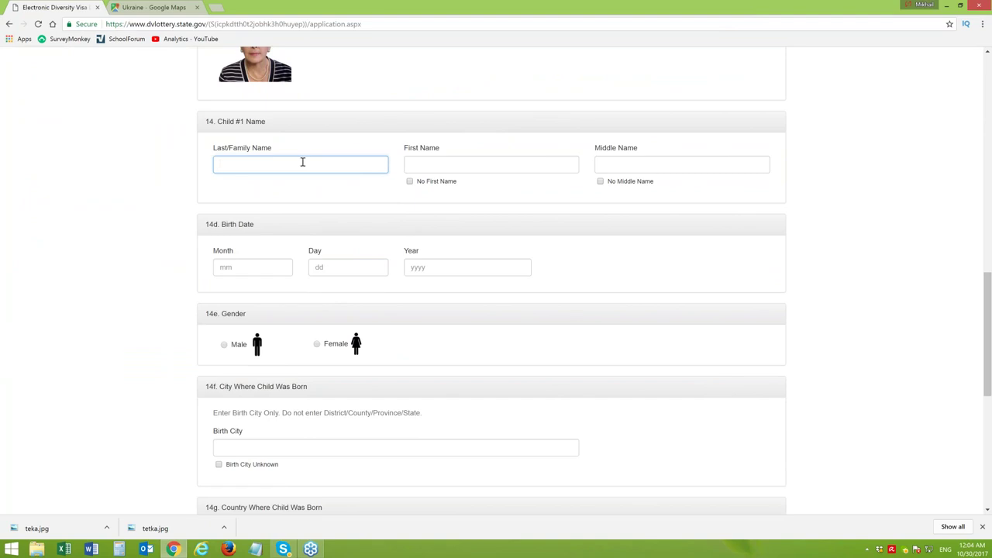
key("Tab")
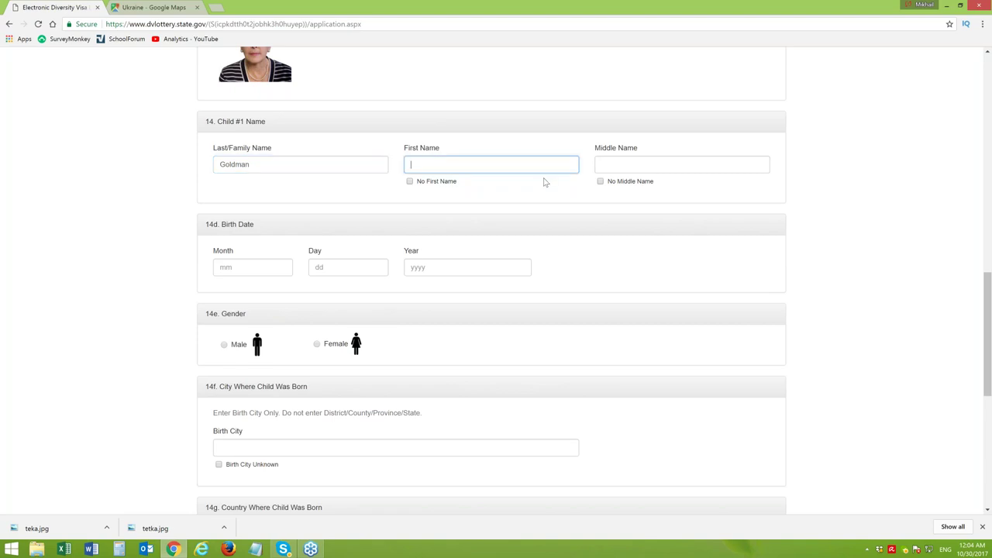
left_click_drag(411, 164, 415, 164)
type("M")
left_click(600, 181)
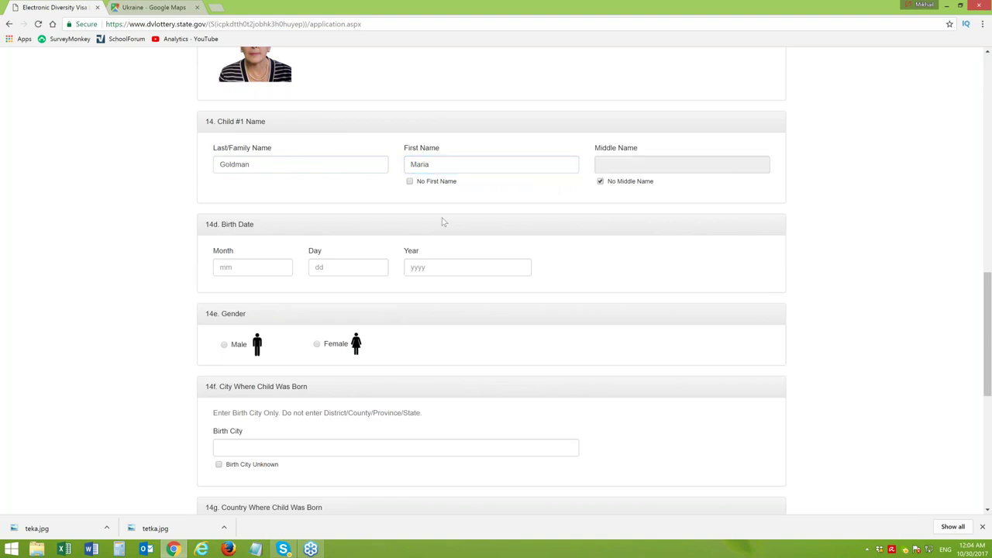
left_click(245, 269)
type("03")
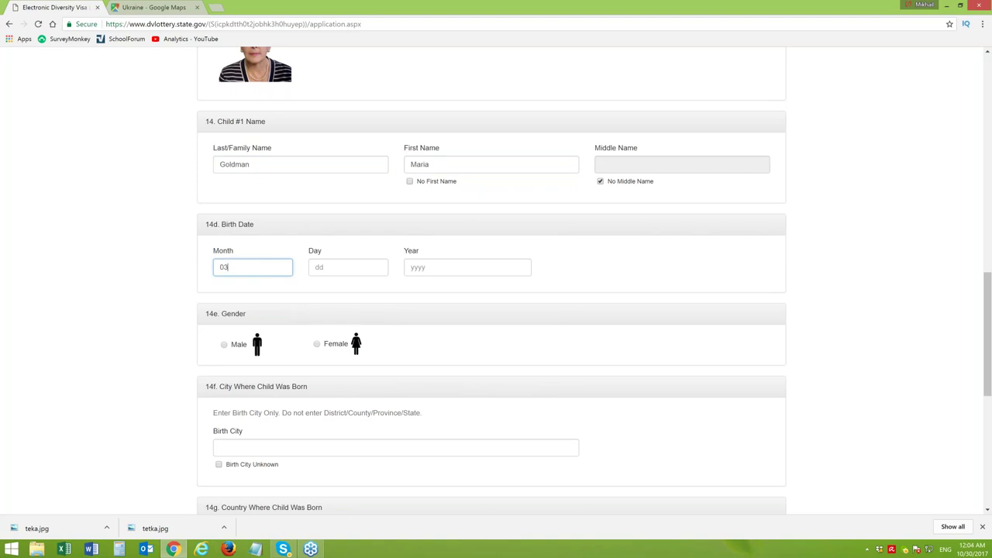
left_click(318, 267)
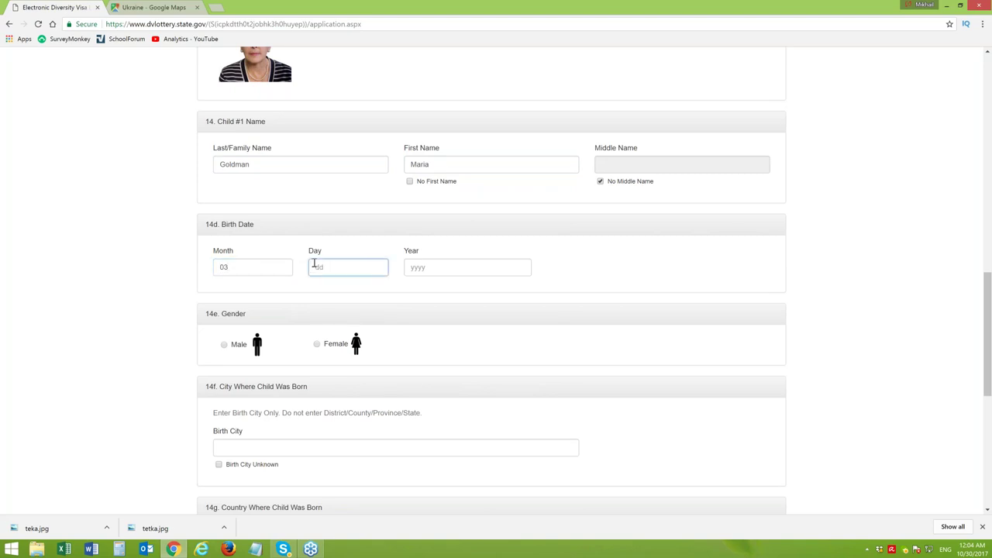
type("19")
left_click(435, 272)
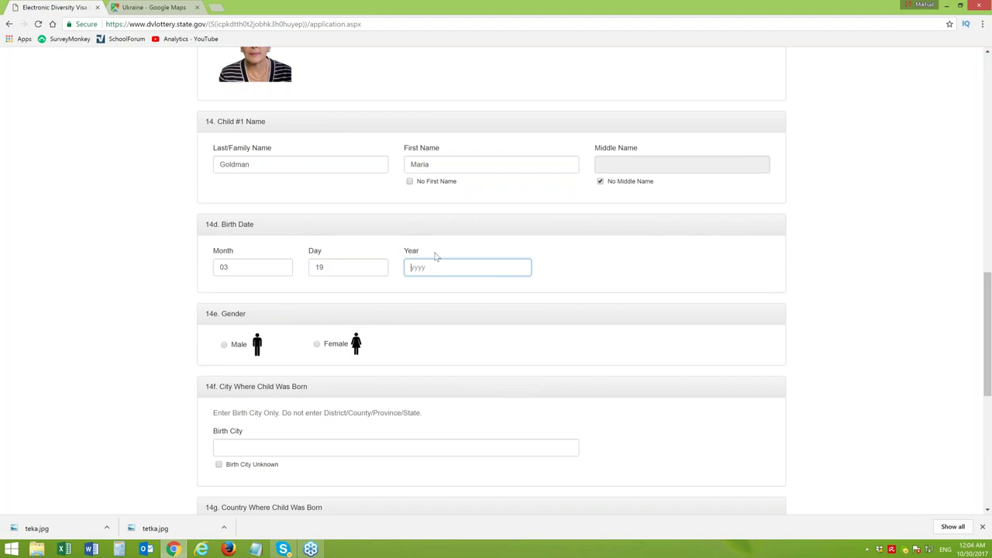
type("2008")
left_click(317, 344)
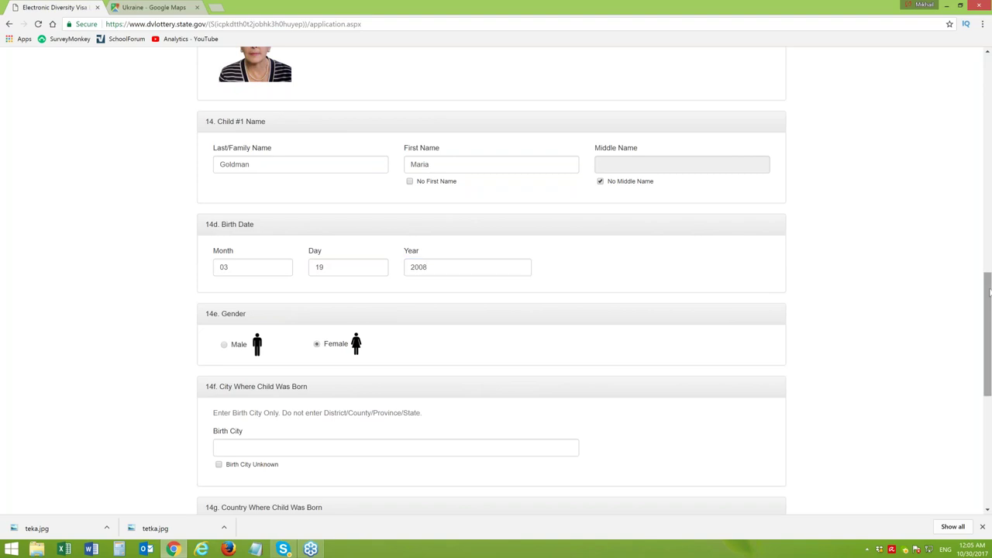
Enter Tver as Child #1's birth city and Russia as birth country
left_click_drag(989, 290, 990, 316)
scroll(276, 261, "down", 2)
left_click(248, 187)
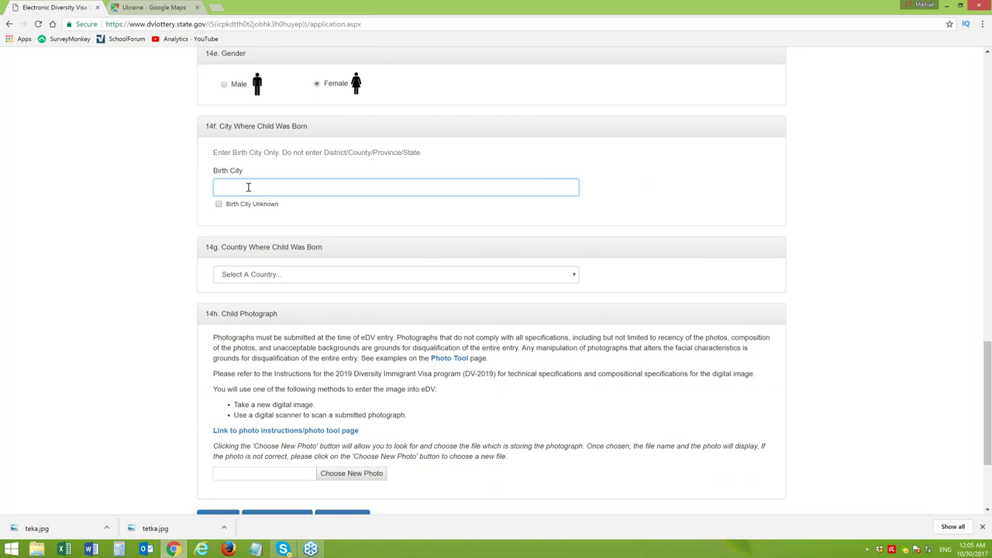
type("Tver")
left_click(289, 276)
key("r")
key("r")
key("r")
key("r")
key("r")
key("Return")
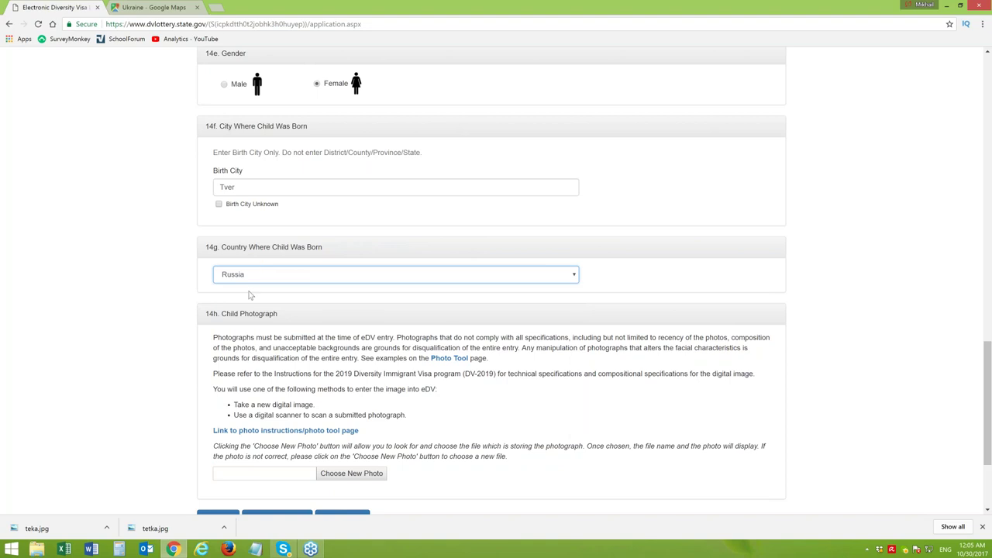
Upload teka.jpg as the child photo and continue to the review page
left_click(350, 476)
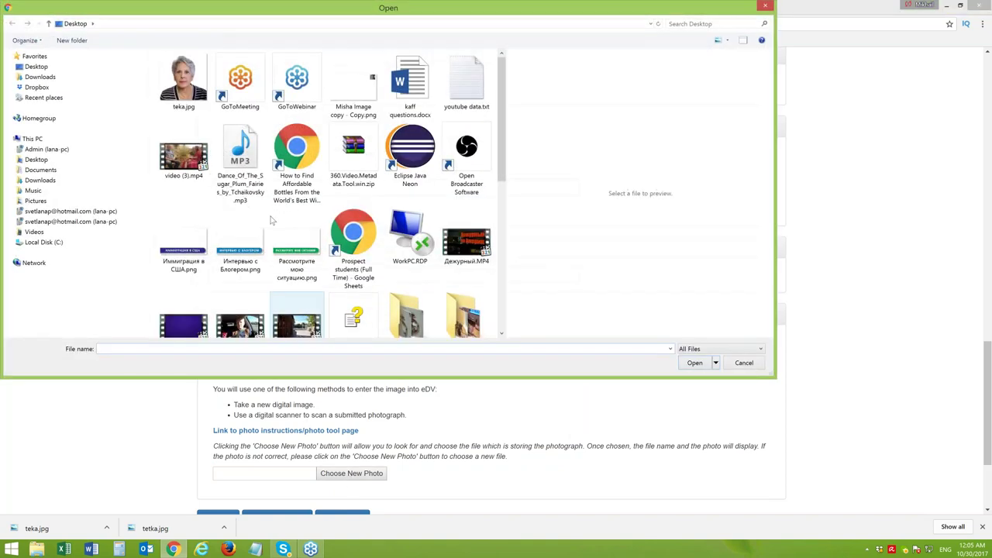
left_click(193, 90)
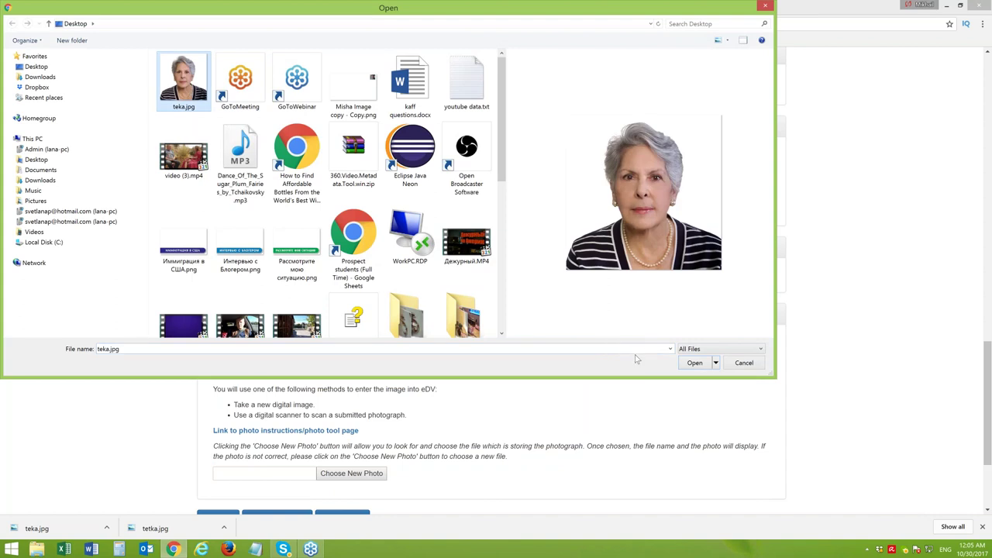
left_click(695, 364)
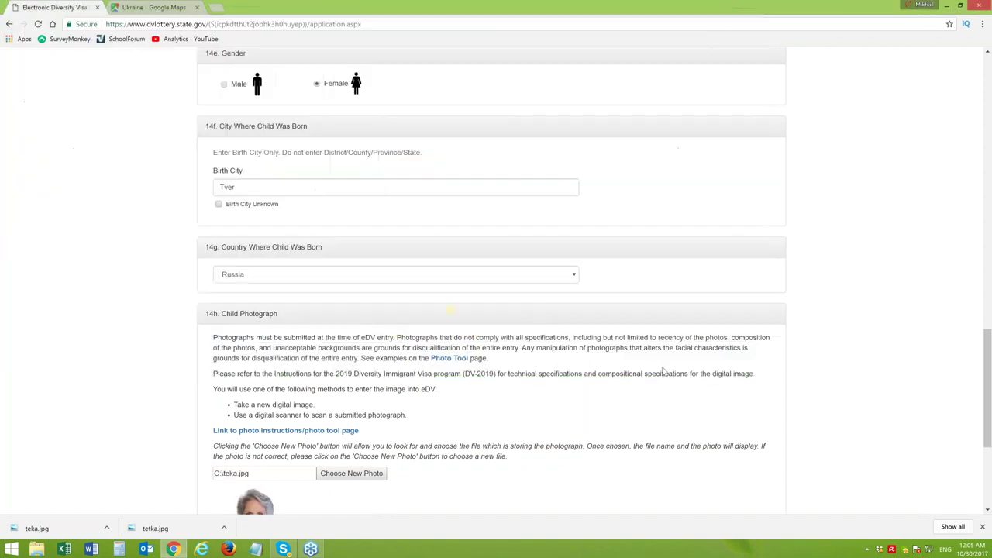
left_click_drag(989, 339, 984, 389)
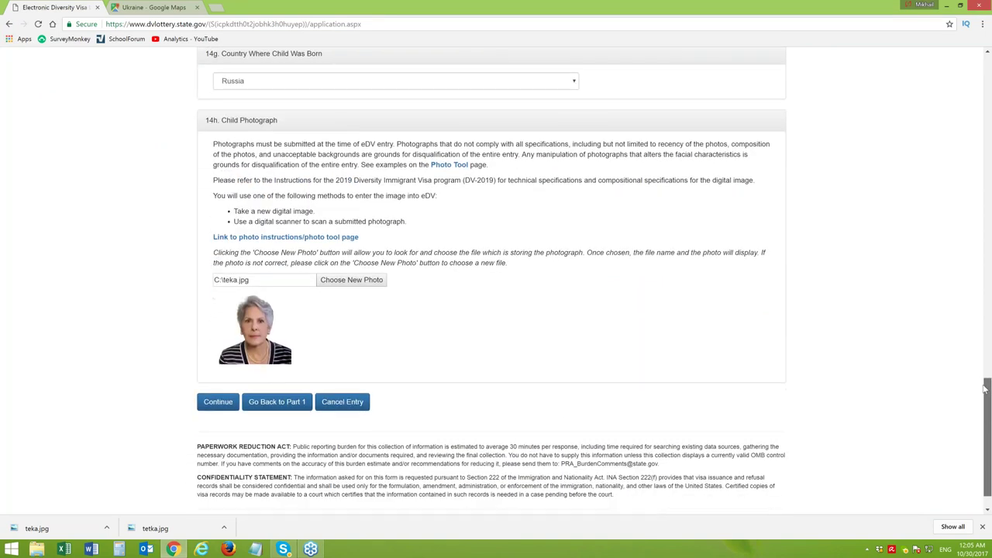
left_click(218, 401)
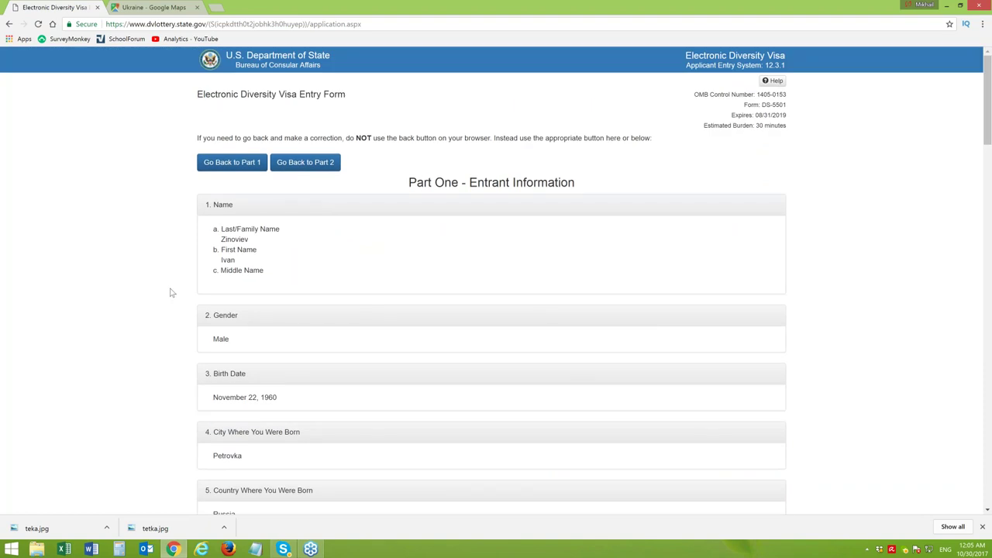
Save the review page to the Desktop as Electronic Diversity Visa Lottery.html
right_click(169, 280)
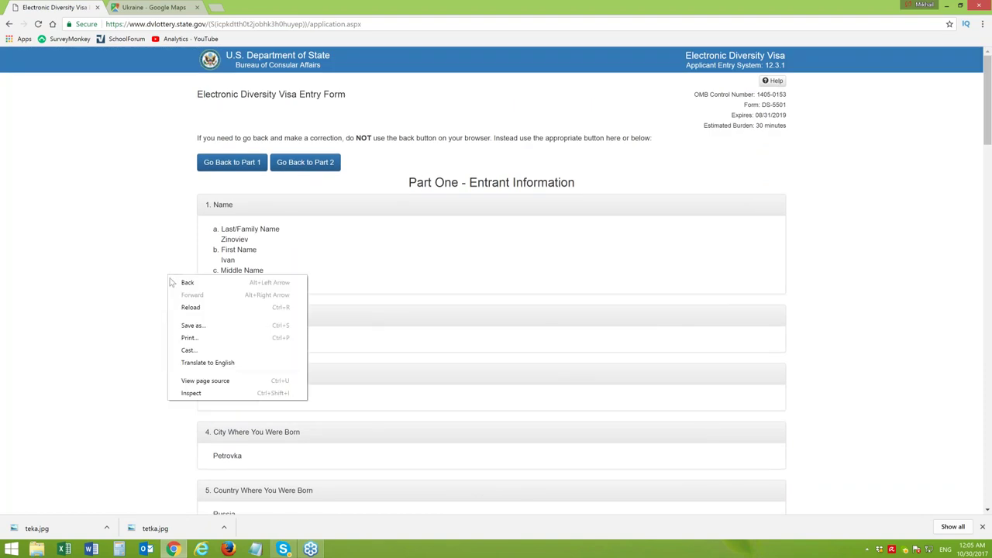
left_click(193, 326)
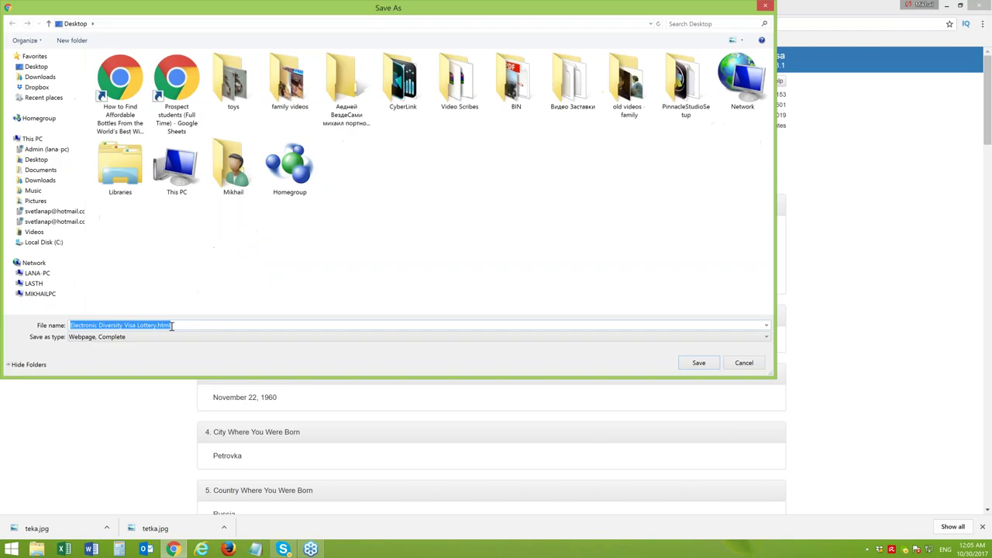
left_click(694, 367)
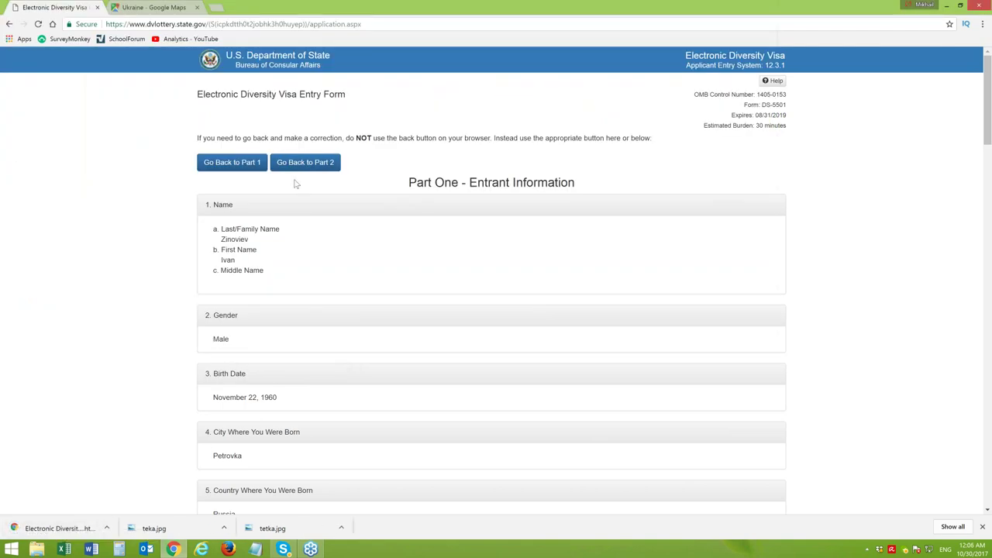
Scroll the review page, start and cancel a second save, then reopen the page menu to print
right_click(464, 122)
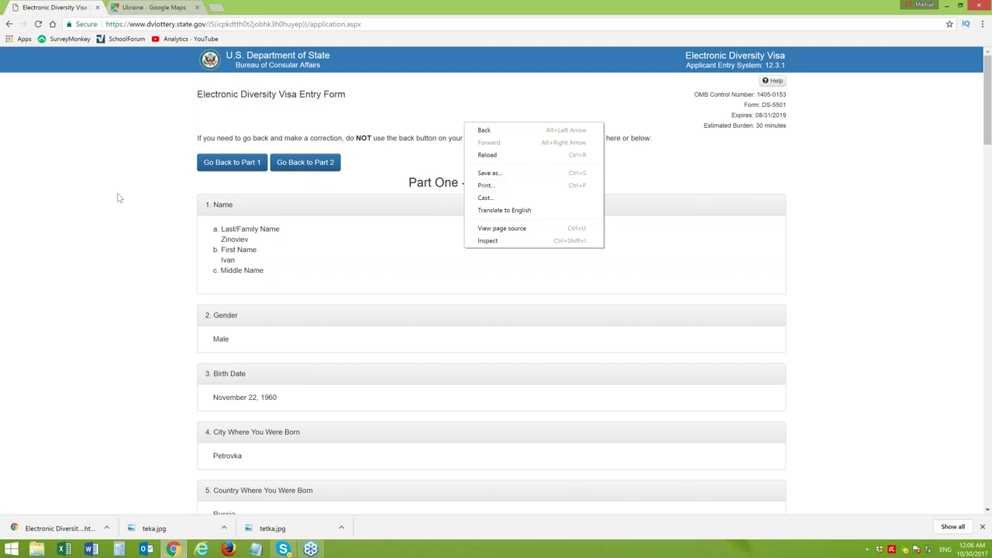
left_click(96, 208)
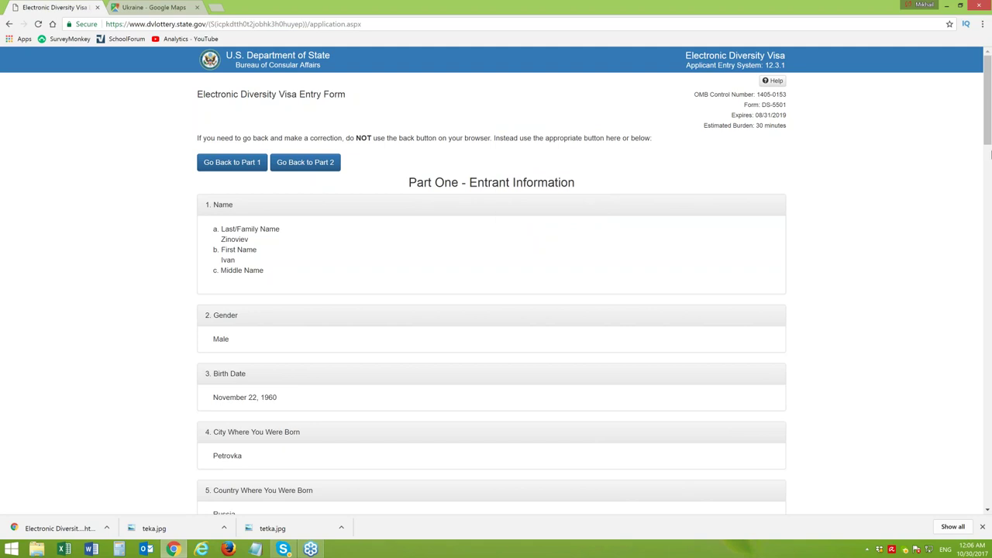
left_click_drag(989, 80, 986, 192)
left_click_drag(986, 199, 970, 68)
right_click(656, 171)
left_click(681, 220)
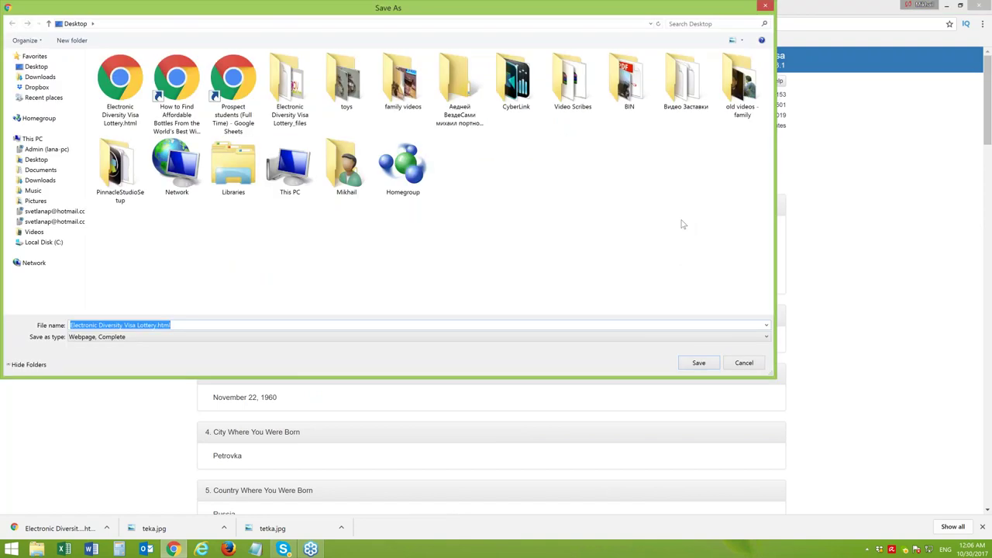
left_click(766, 7)
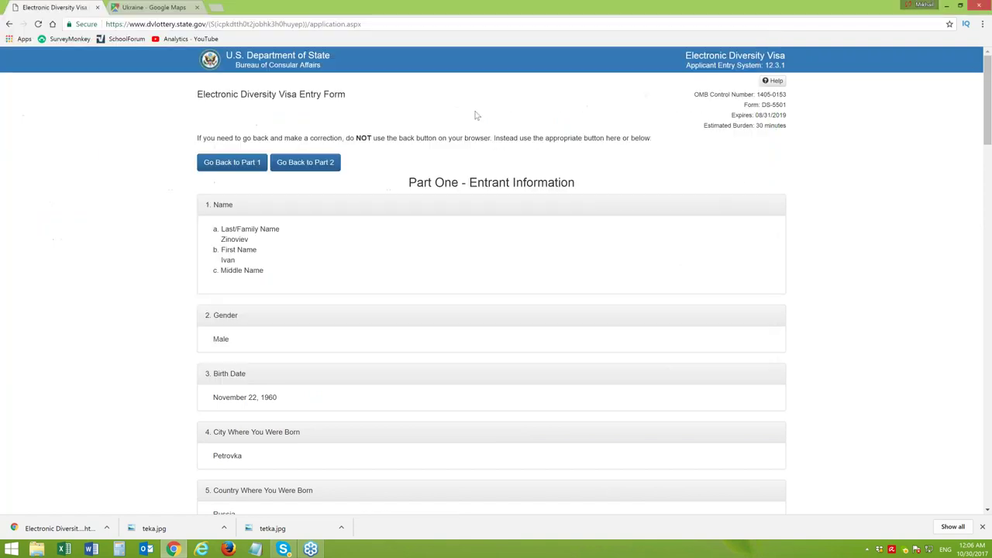
right_click(652, 173)
left_click(671, 234)
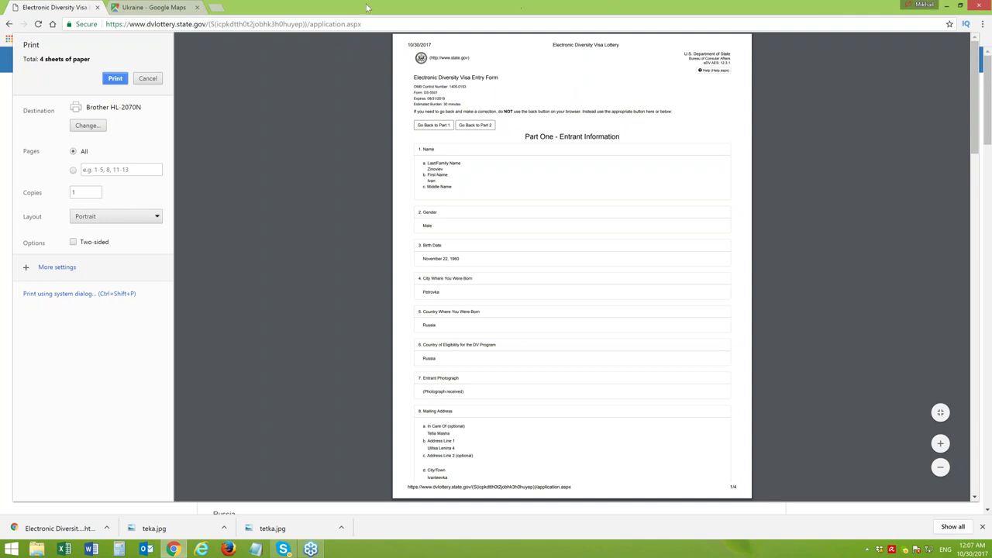
left_click(148, 79)
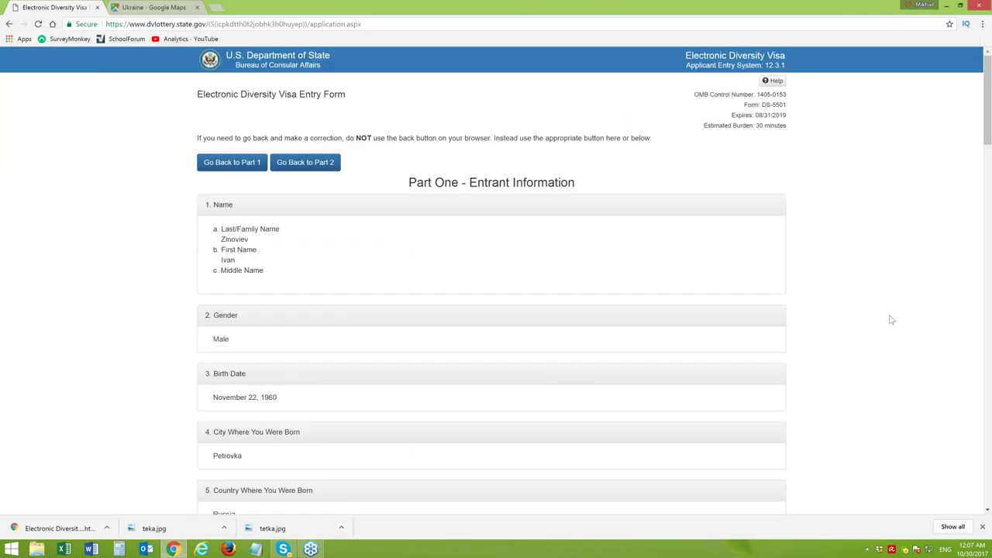
Scroll down to the child's details at the bottom and submit the DV-2019 entry
left_click_drag(987, 93, 971, 434)
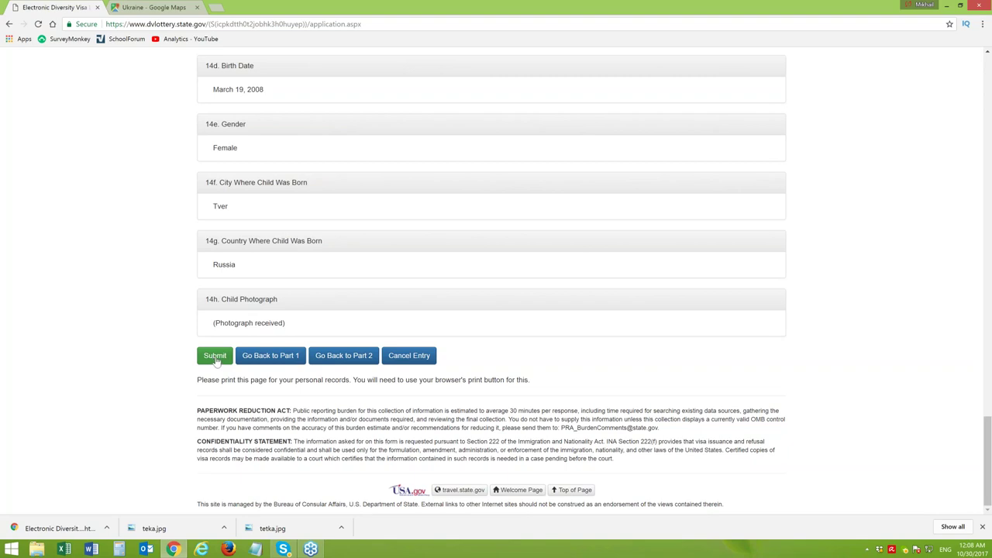
left_click(216, 360)
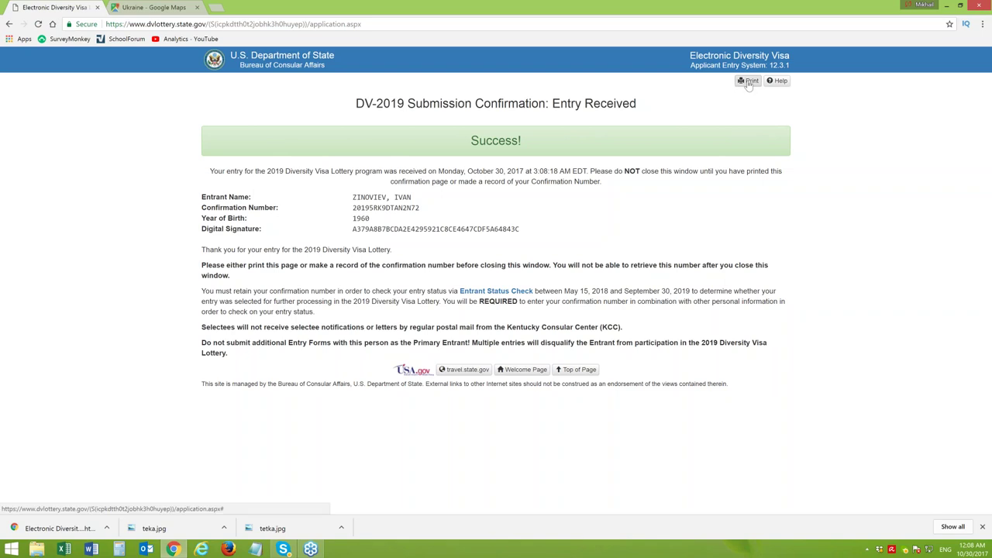
Save the confirmation as Electronic Diversity Visa Lottery_final.html without replacing the earlier file, then close Chrome
right_click(161, 254)
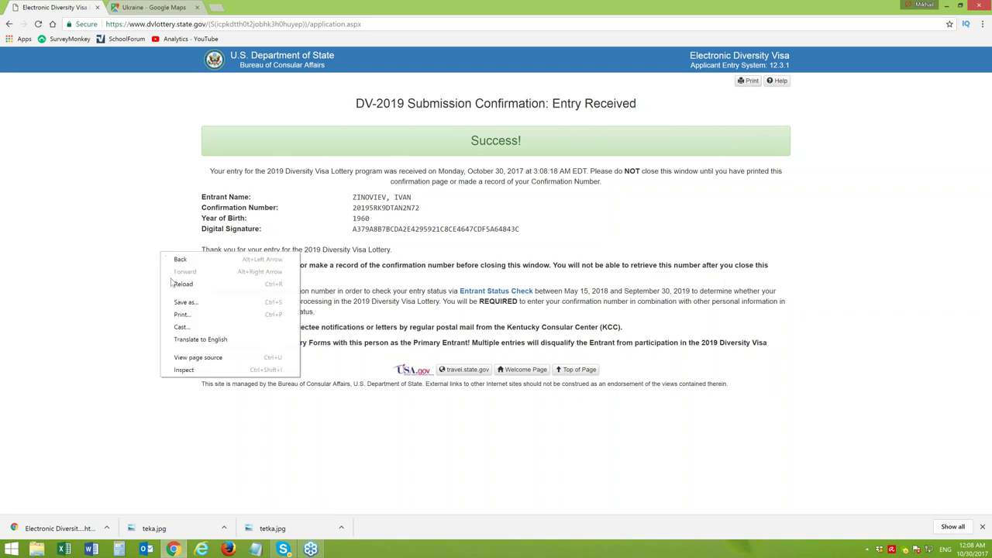
left_click(184, 304)
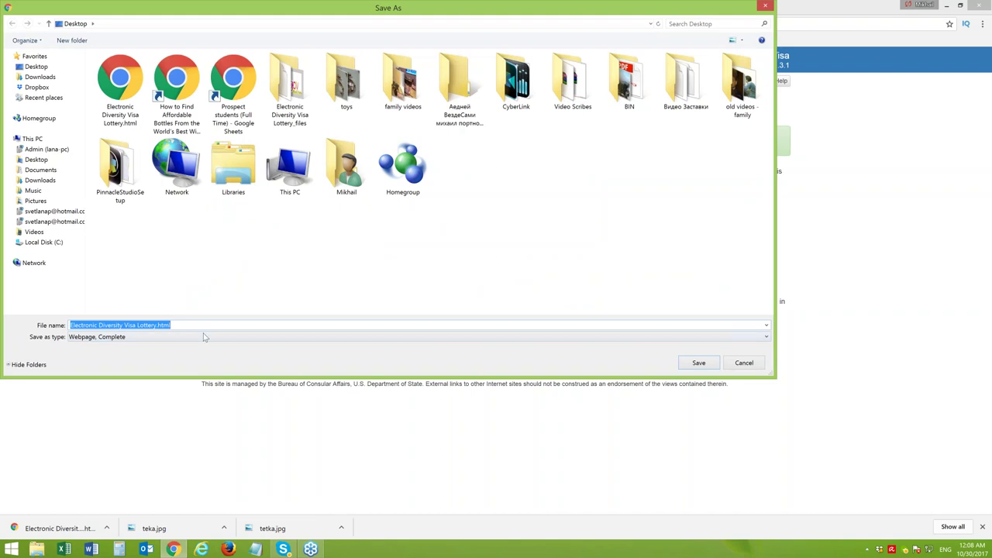
left_click(700, 366)
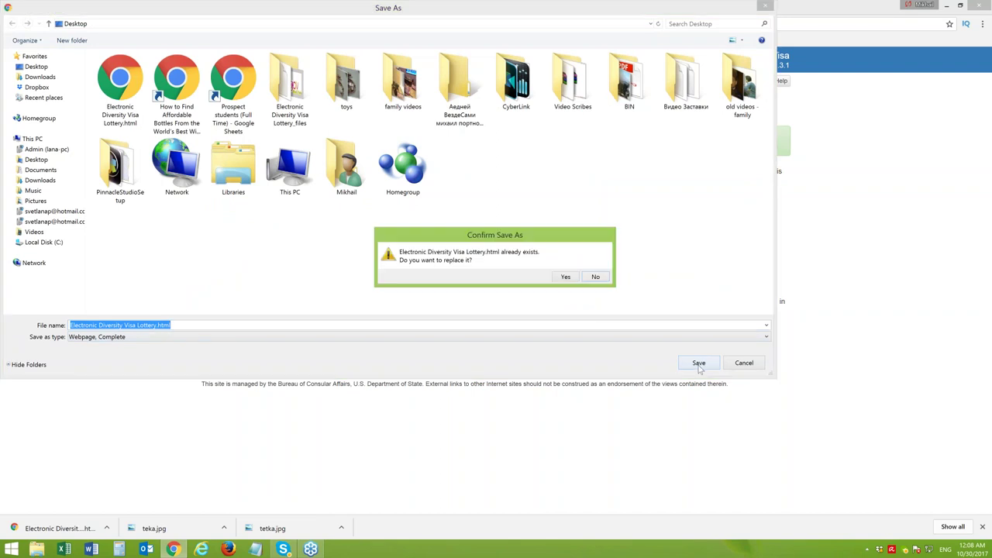
left_click(595, 277)
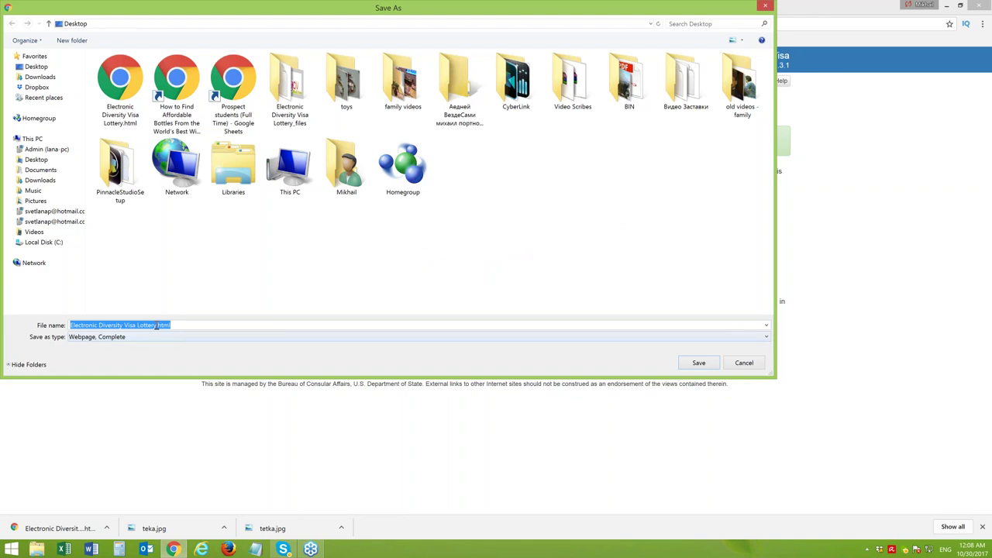
left_click(156, 327)
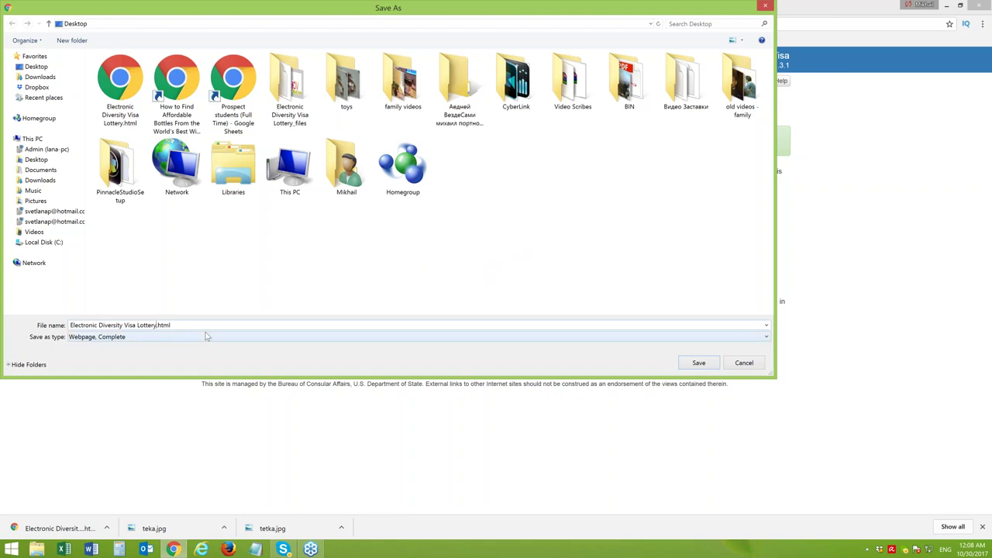
type("final")
left_click(704, 366)
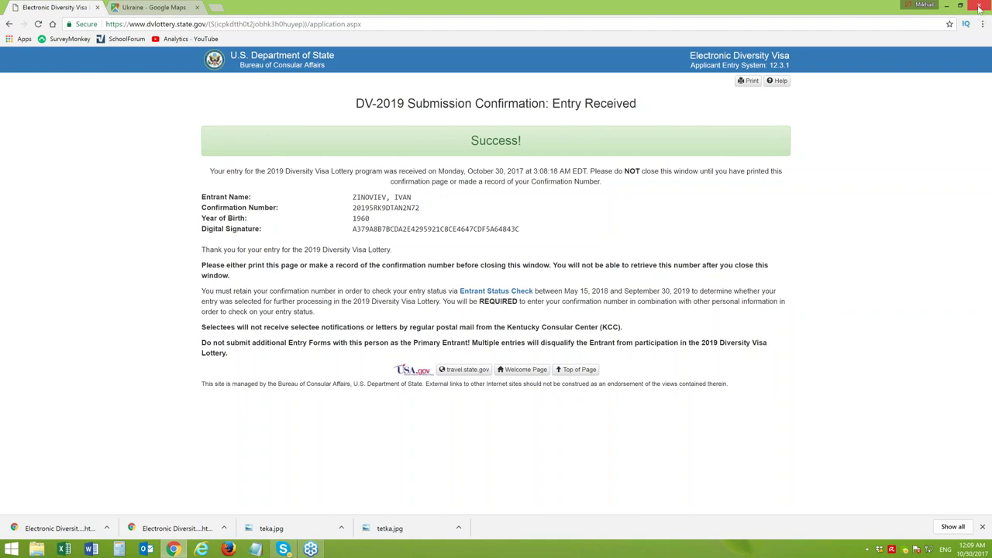
left_click(980, 8)
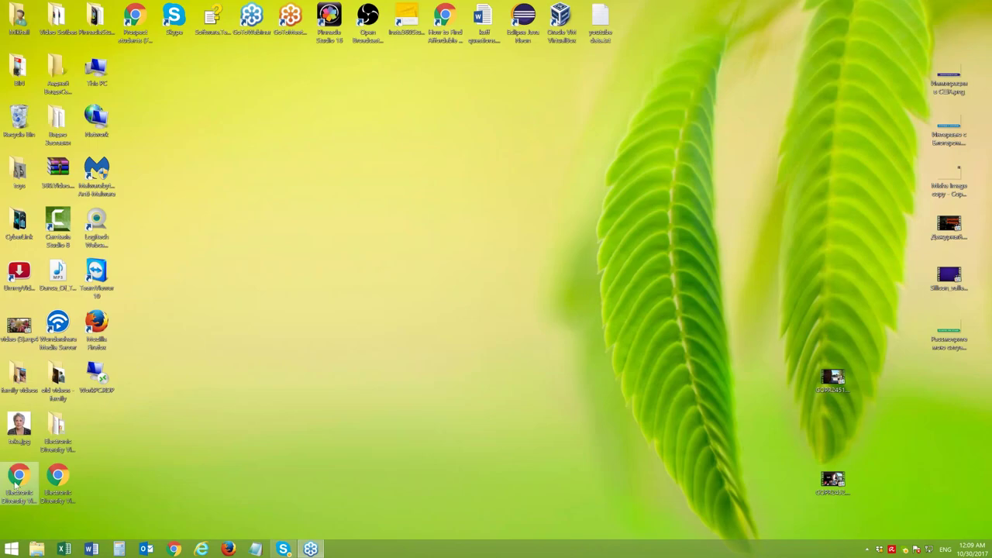
Move both saved HTML files to mid-desktop and open Electronic Diversity Visa Lottery_final.html
left_click_drag(16, 485, 364, 281)
left_click_drag(57, 476, 411, 279)
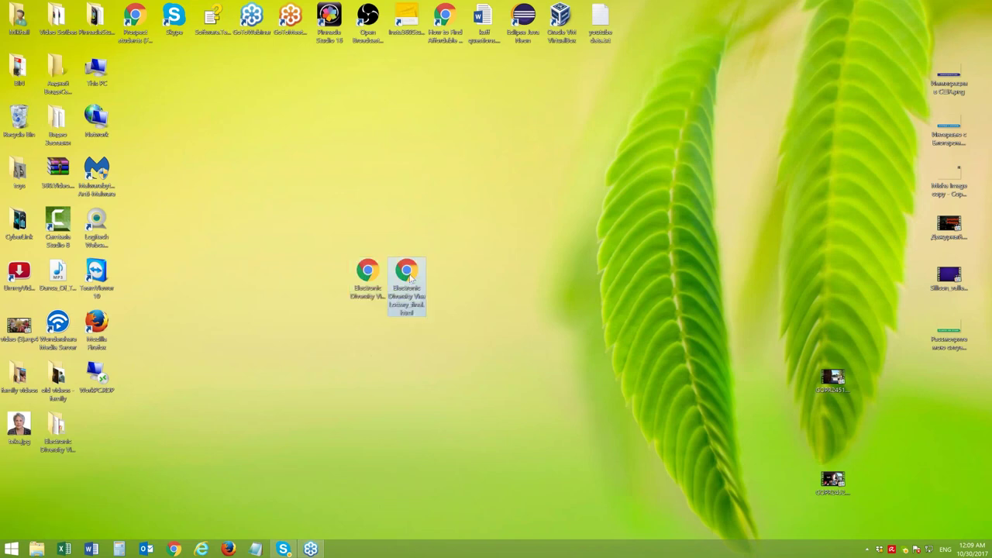
double_click(410, 278)
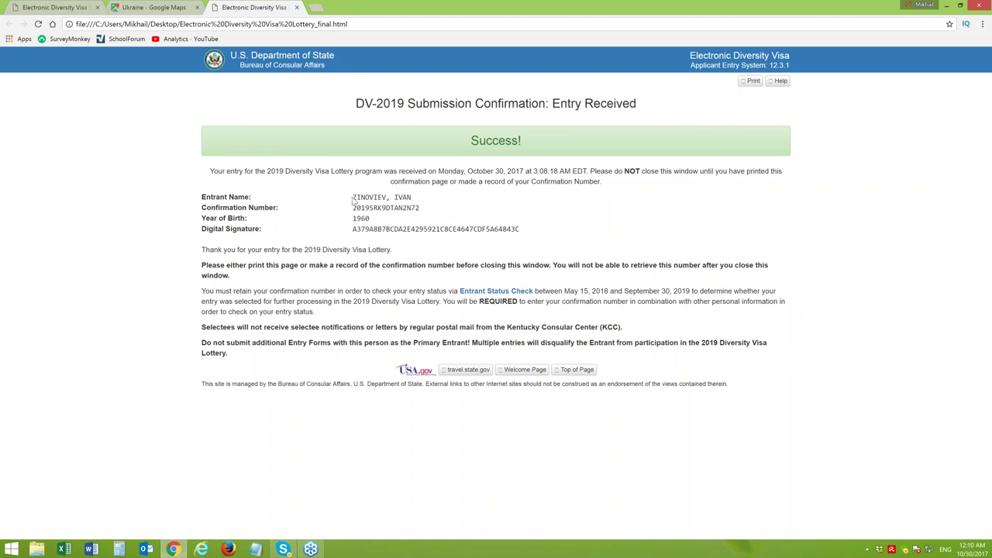
Check the entrant details and Digital Signature on the saved page, then follow the Entrant Status Check link
mouse_move(353, 200)
left_mouse_down()
mouse_move(412, 199)
mouse_move(419, 230)
mouse_move(542, 229)
left_mouse_up()
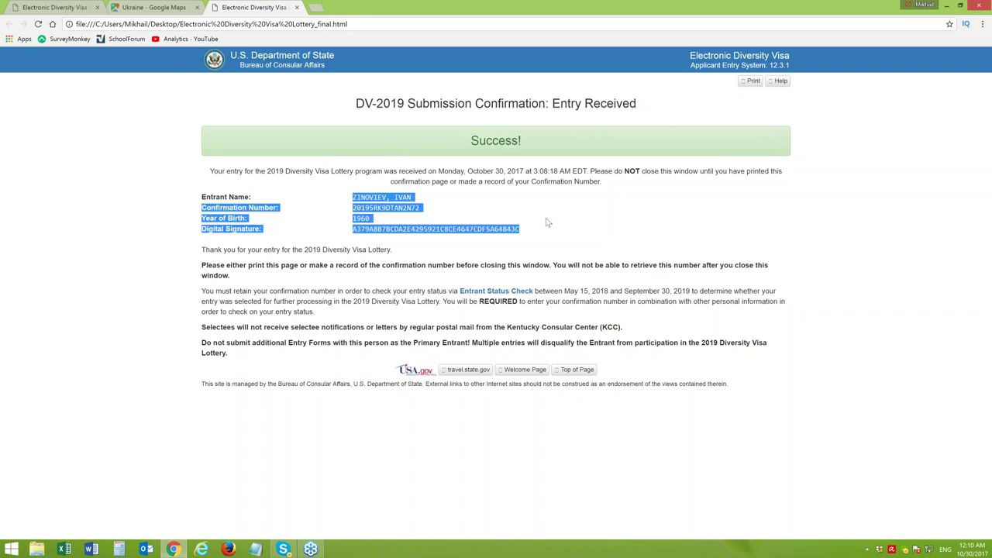
left_click(382, 221)
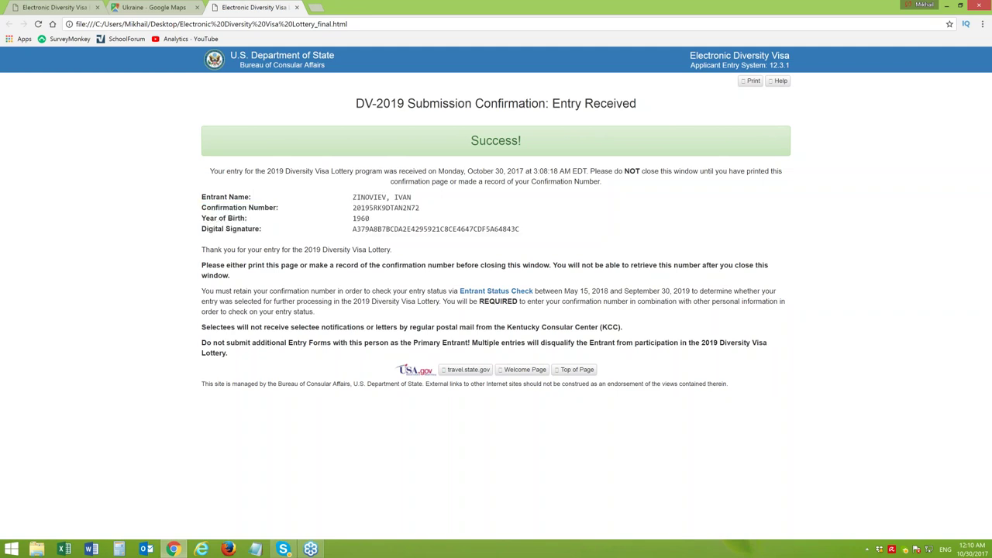
left_click_drag(353, 229, 521, 232)
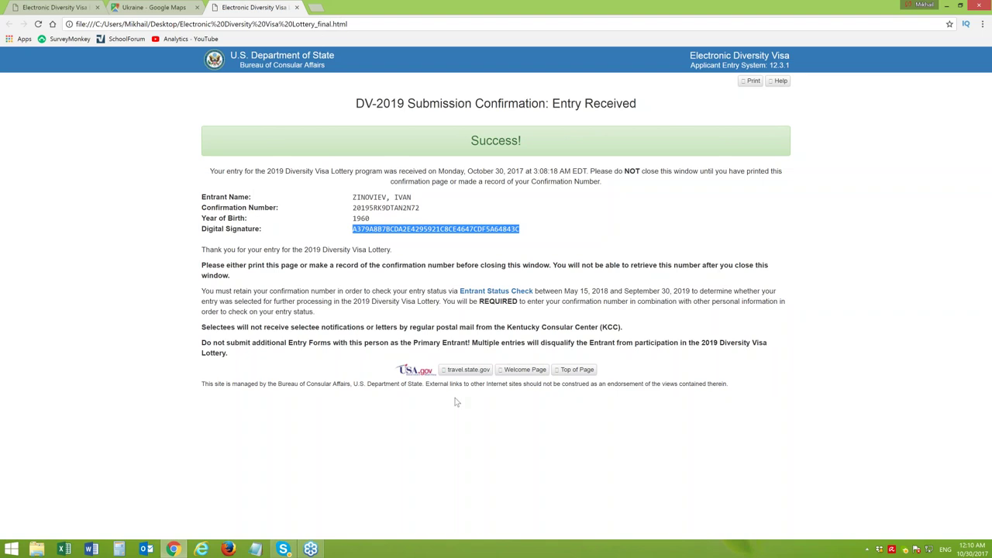
left_click(497, 294)
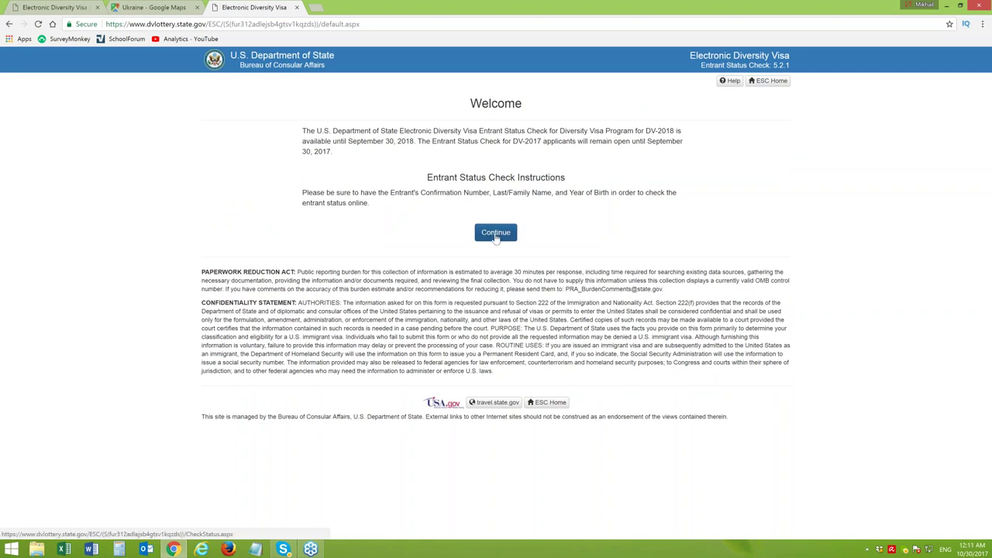
Continue to the Forgot Confirmation Number Verify Entrant form and scroll through its fields
left_click(496, 233)
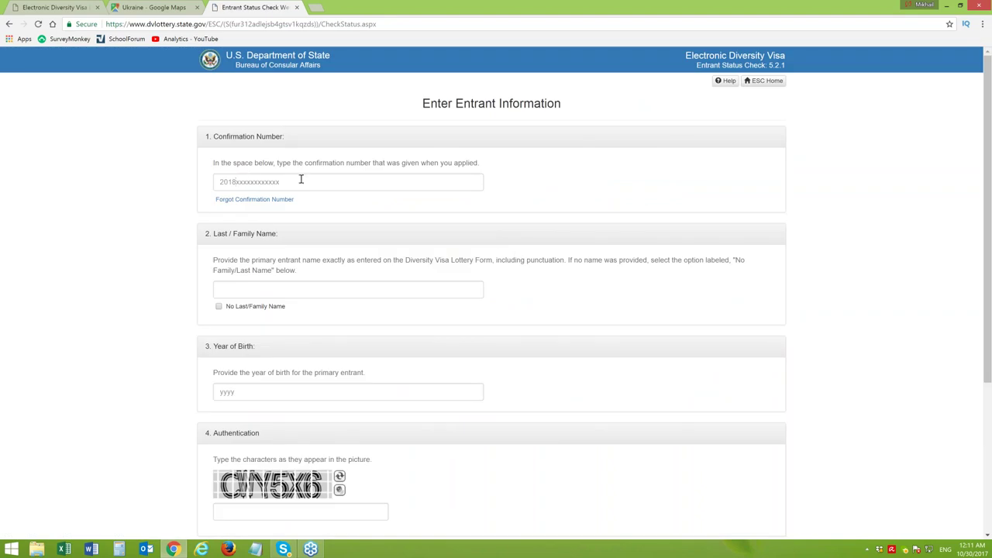
left_click(251, 200)
left_click(238, 196)
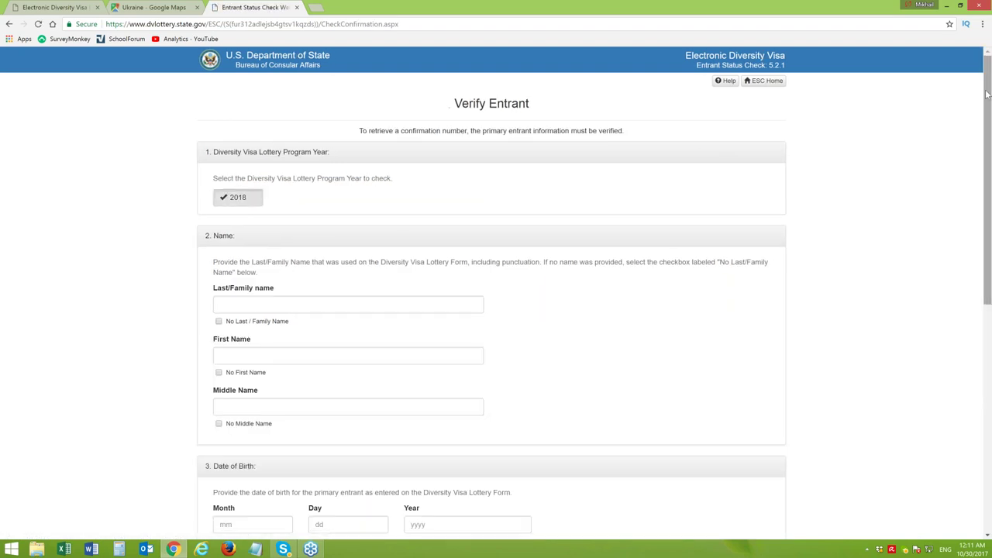
scroll(621, 171, "down", 1)
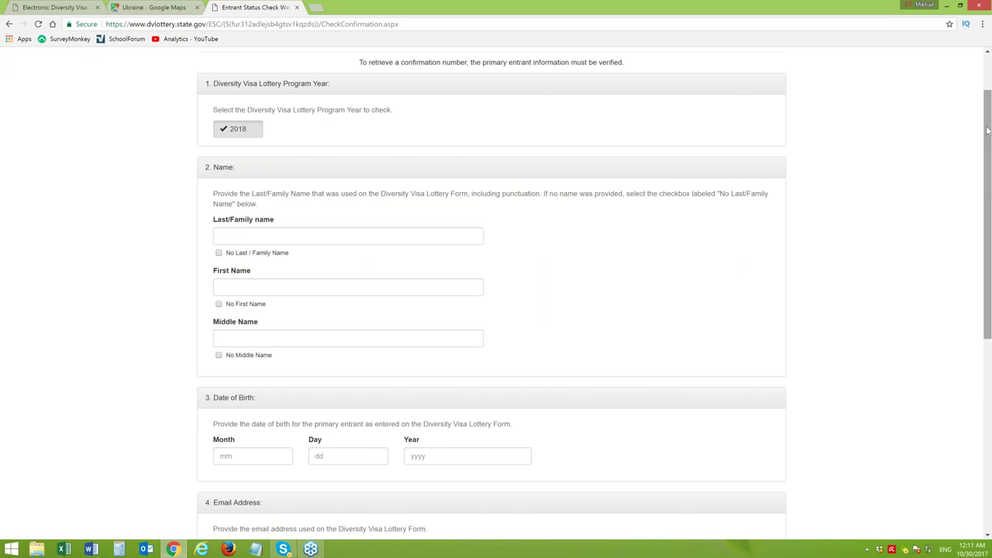
left_click_drag(989, 128, 987, 230)
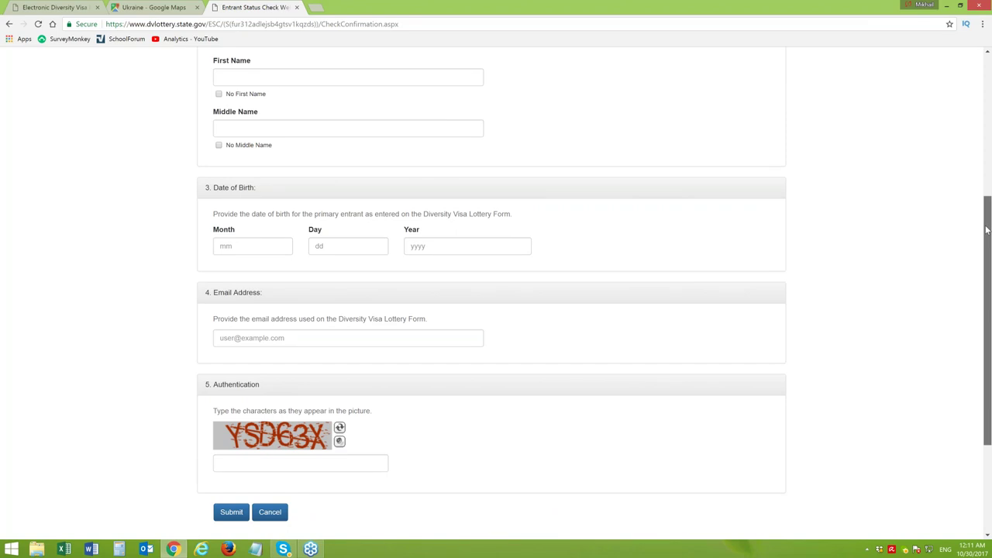
left_click_drag(988, 229, 988, 228)
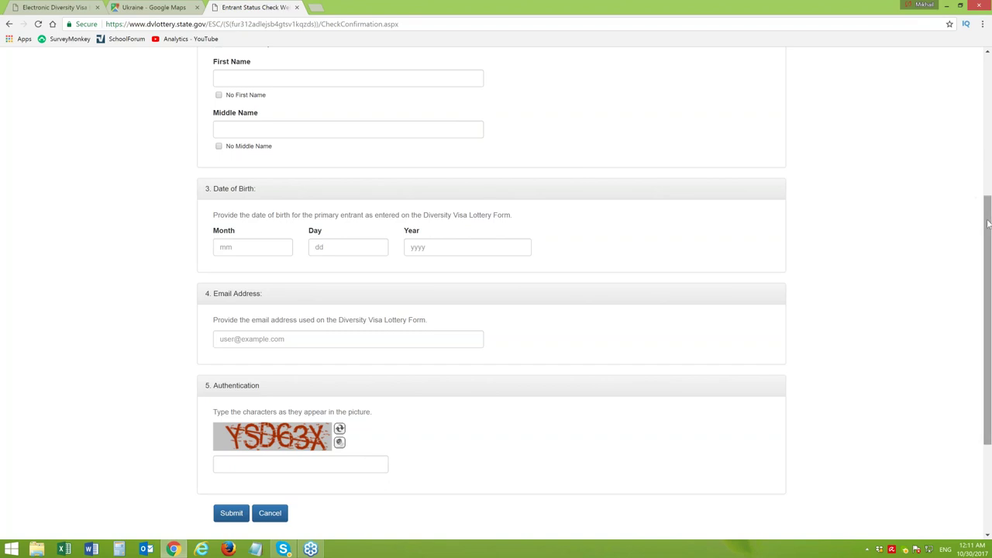
left_click_drag(987, 224, 989, 142)
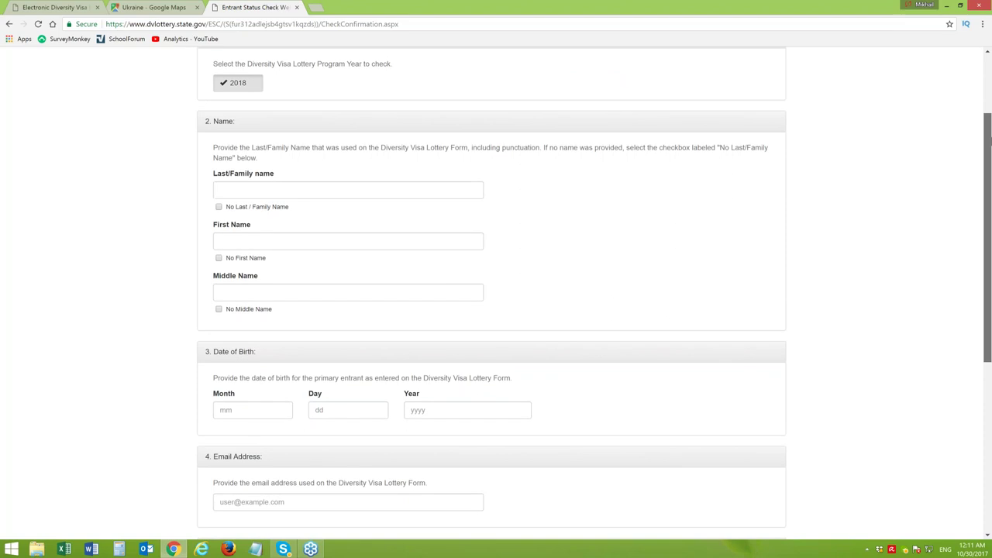
left_click_drag(989, 142, 990, 80)
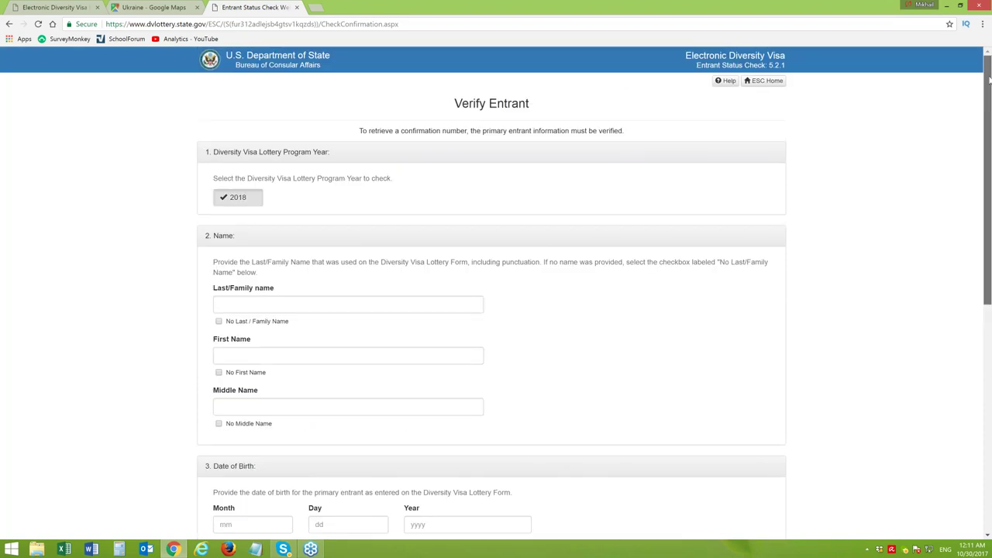